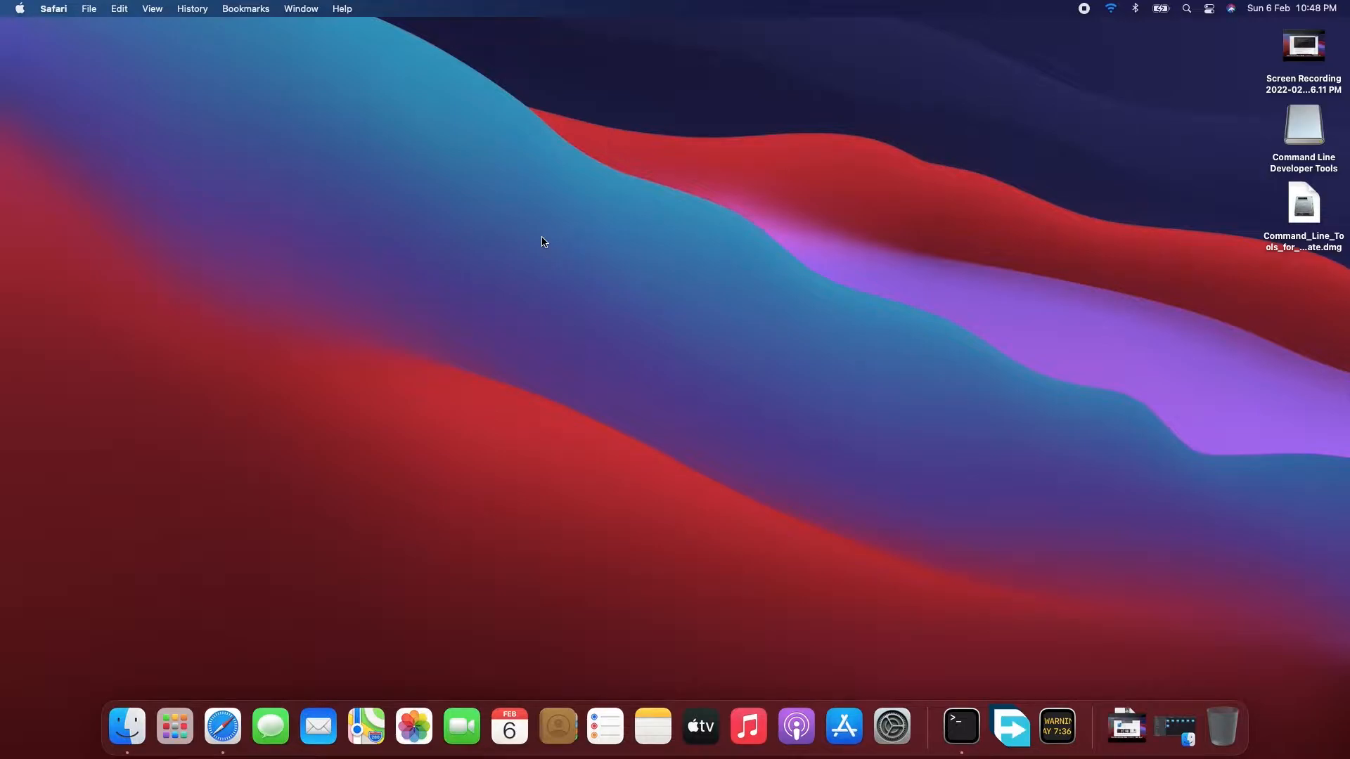
- Open Safari and search the web for "android studio"
{"action": "left_click", "coordinate": [543, 241]}
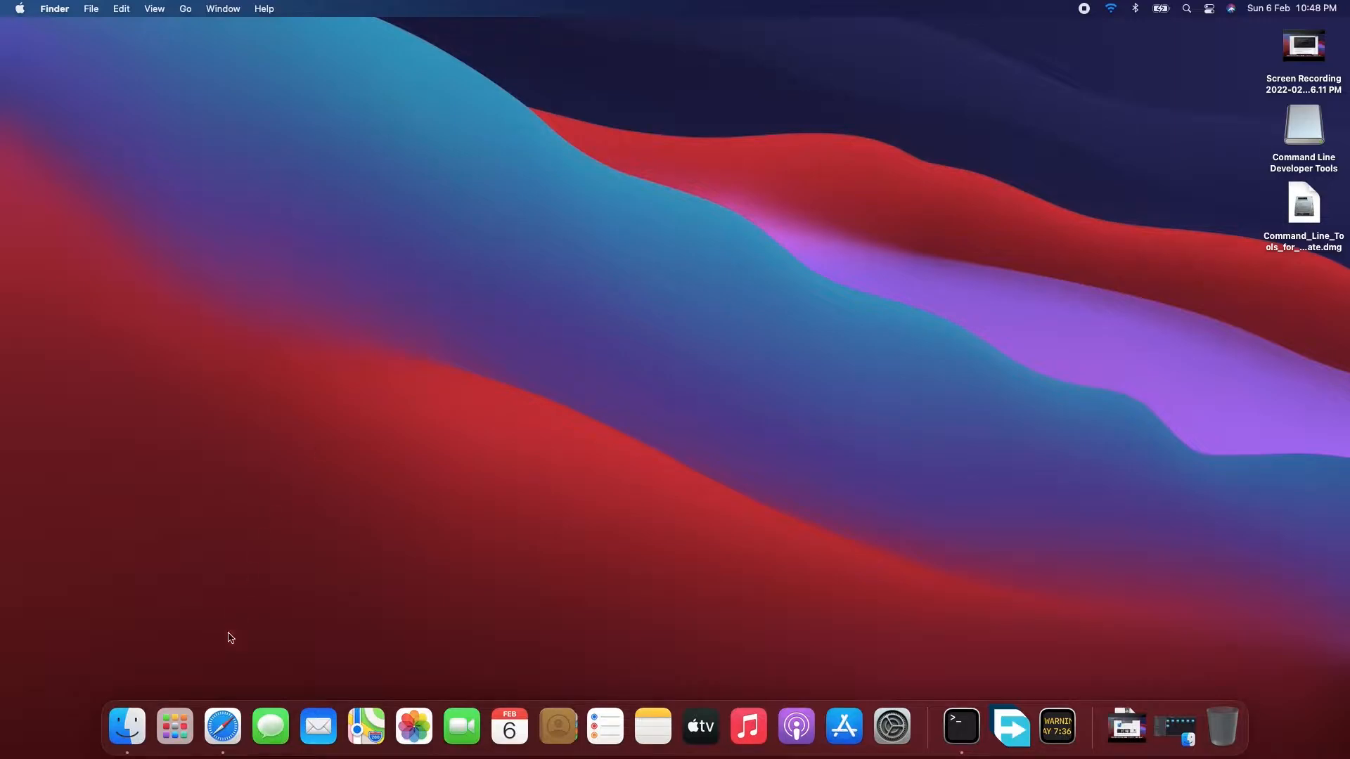
{"action": "left_click", "coordinate": [210, 707]}
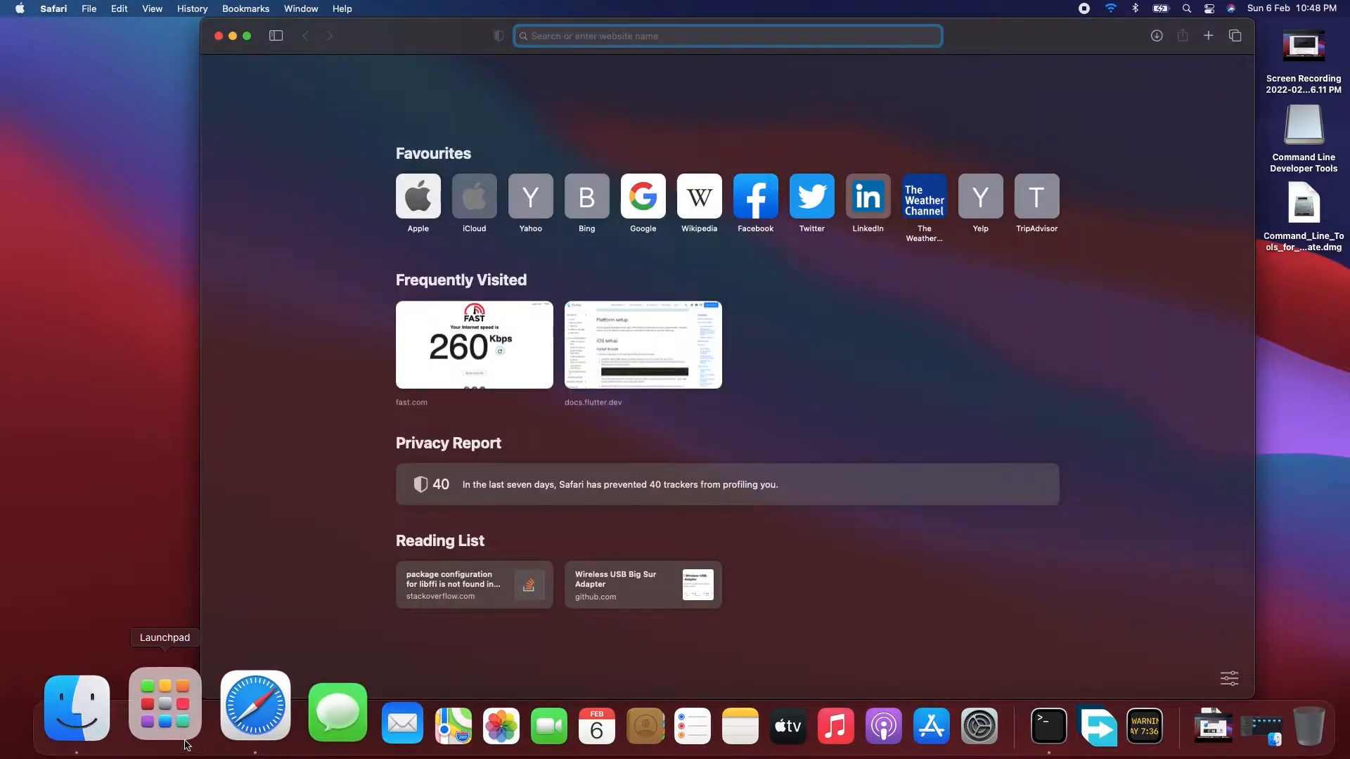
{"action": "type", "text": "android stud"}
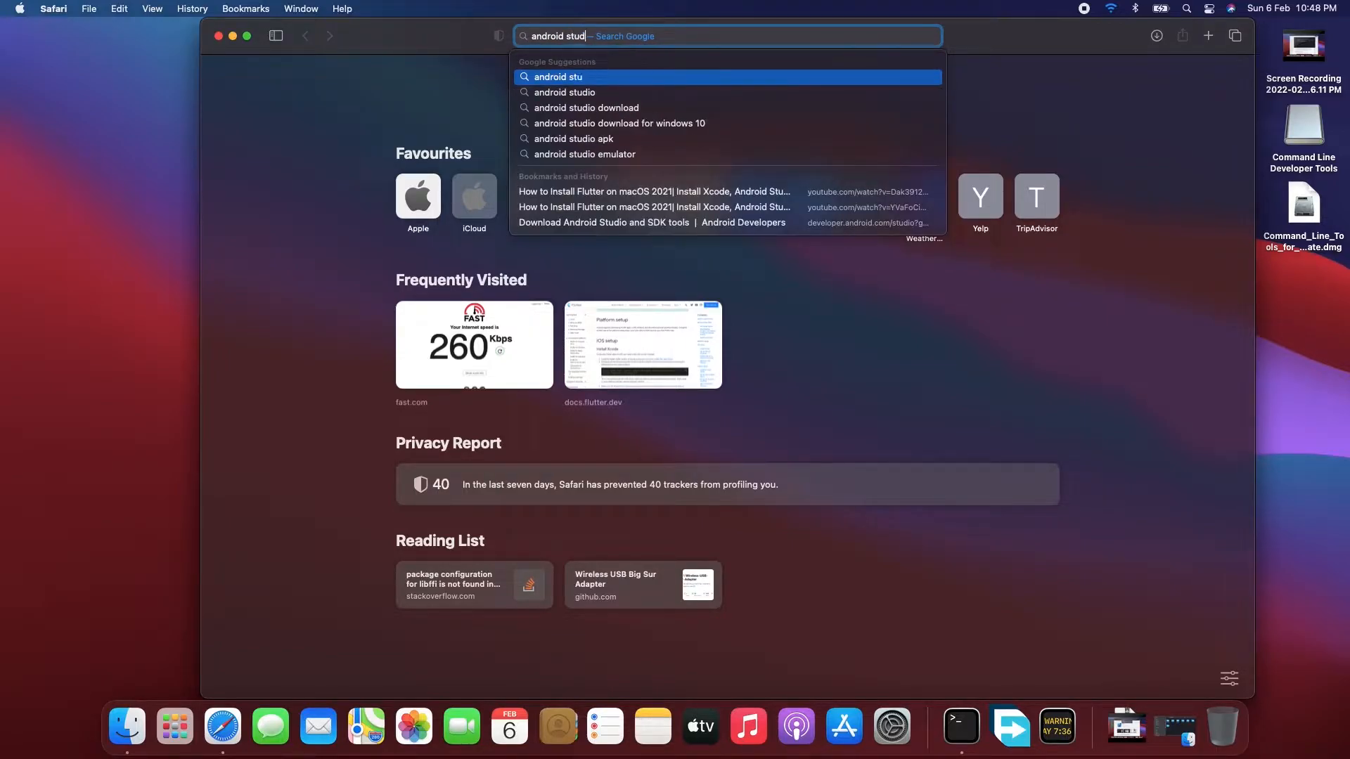
{"action": "type", "text": "io"}
{"action": "key", "text": "Return"}
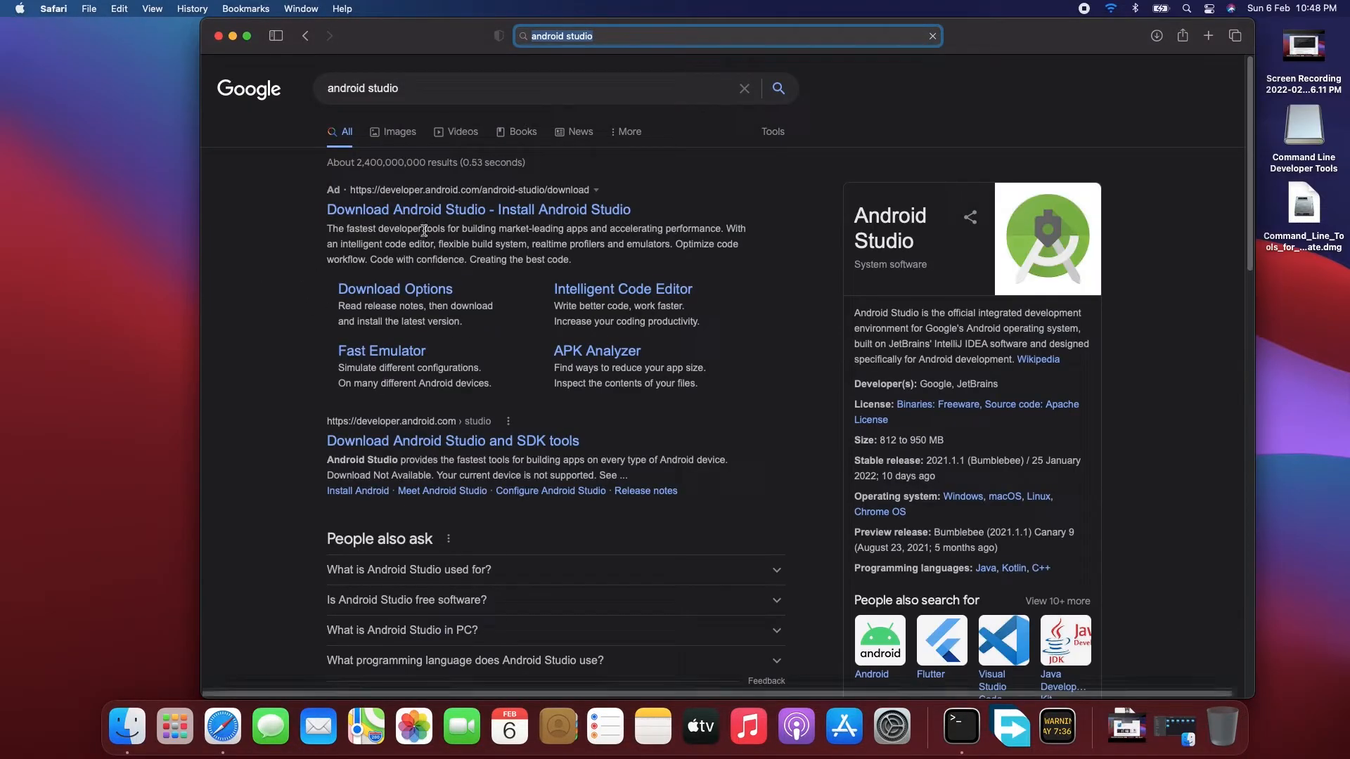
- Download android-studio-2021.1.1.21-mac.dmg from the official Android Studio download options, accepting the license terms and allowing downloads from the site
{"action": "left_click", "coordinate": [448, 217]}
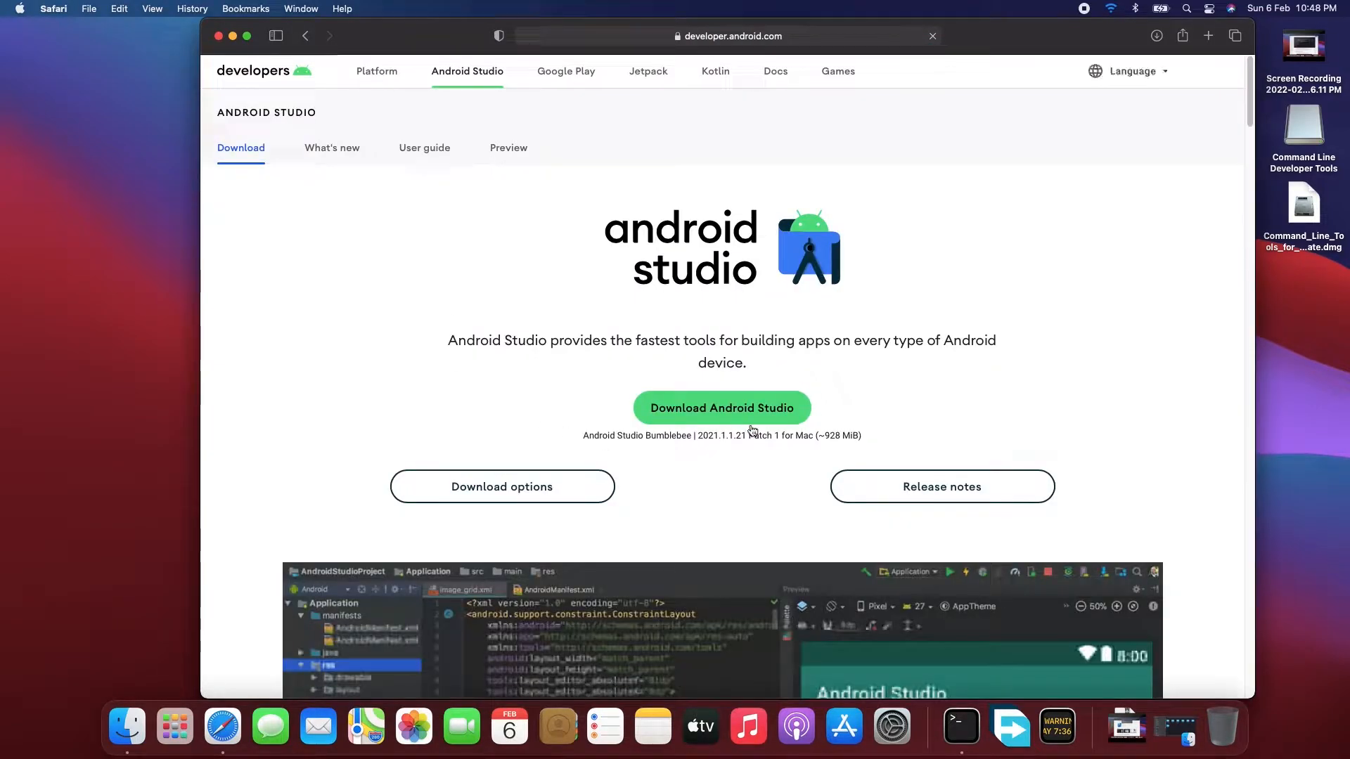
{"action": "left_click", "coordinate": [560, 486]}
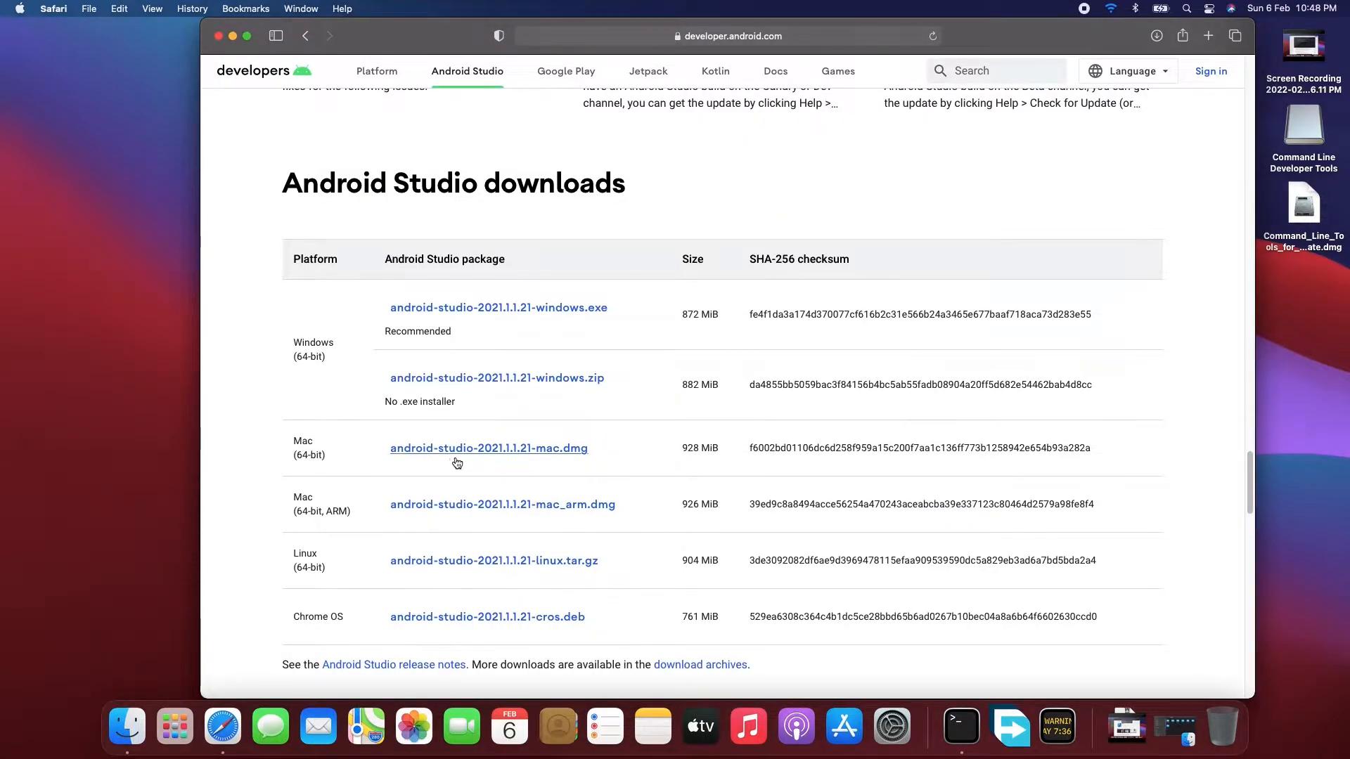
{"action": "left_click", "coordinate": [490, 456]}
{"action": "scroll", "coordinate": [490, 458], "scroll_direction": "down", "scroll_amount": 20}
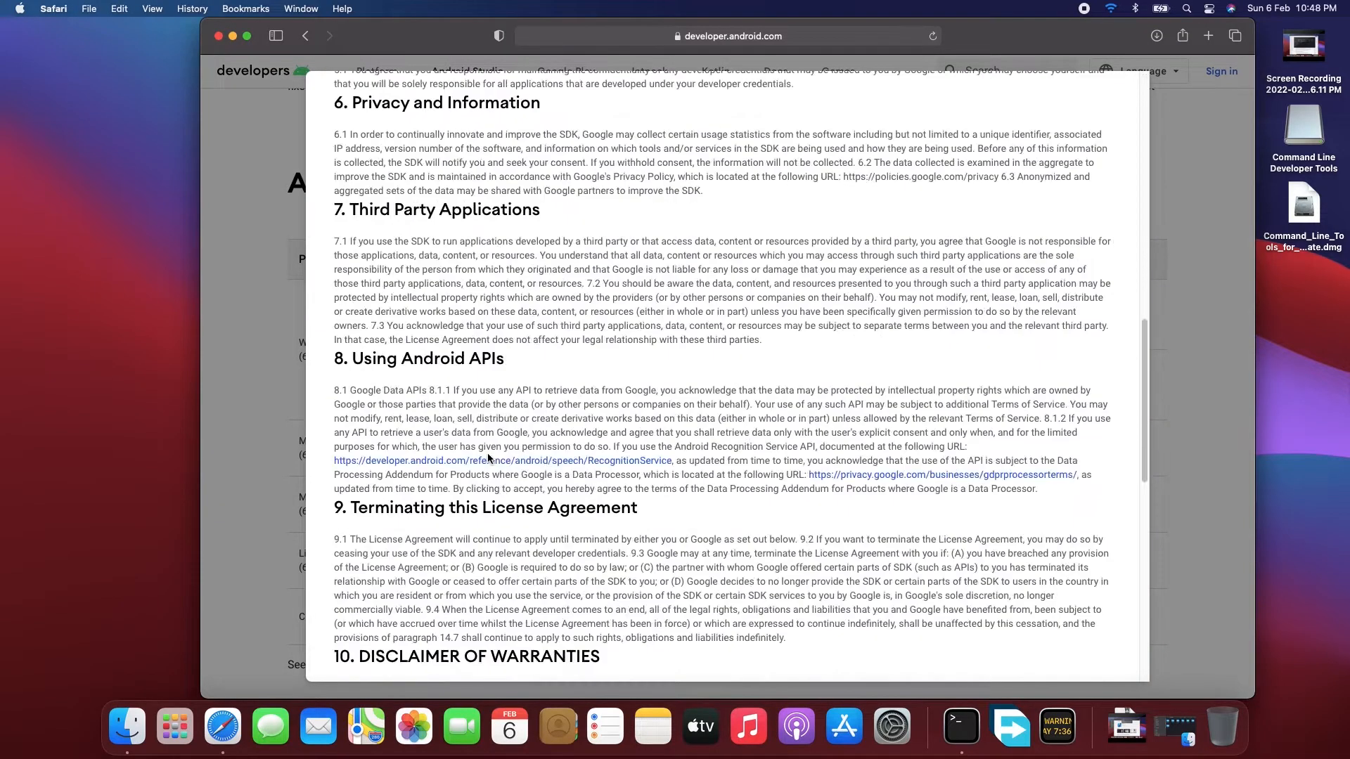
{"action": "left_click", "coordinate": [340, 560]}
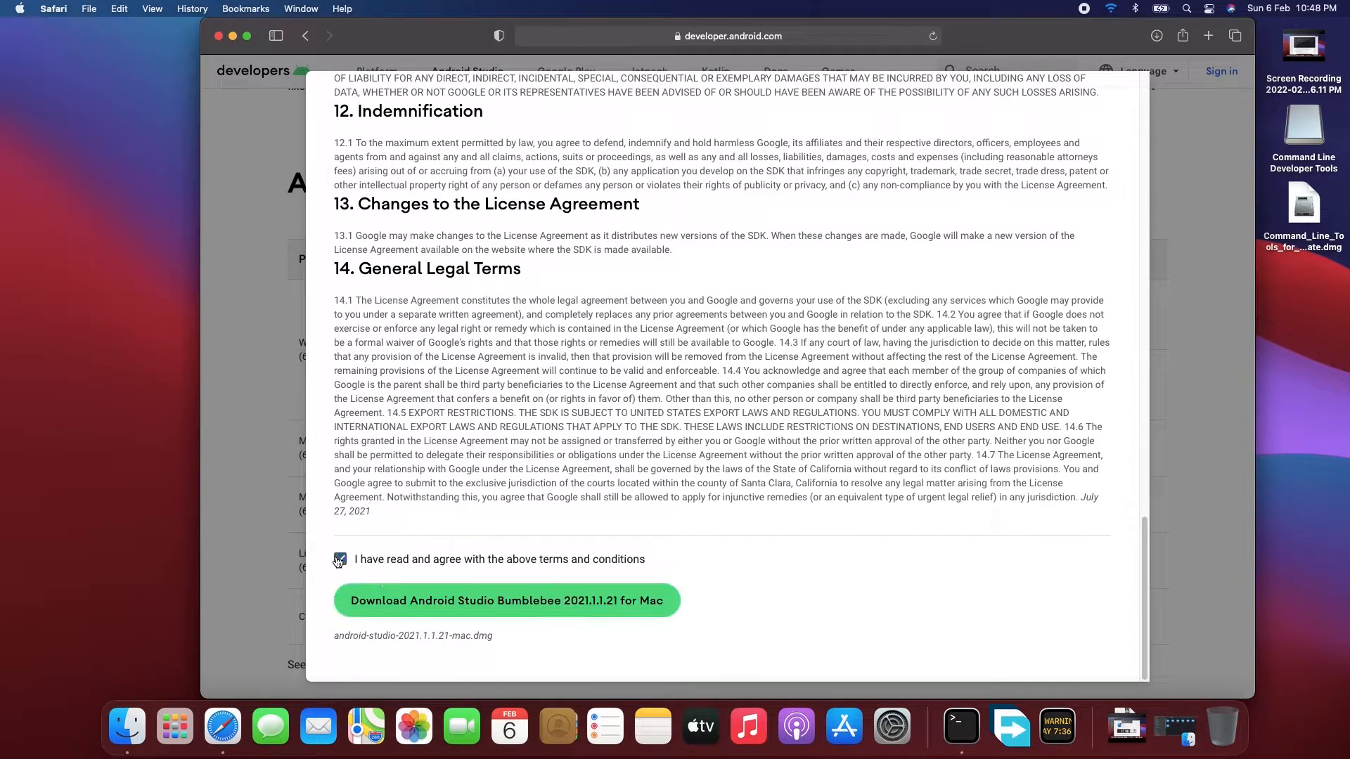
{"action": "left_click", "coordinate": [434, 596]}
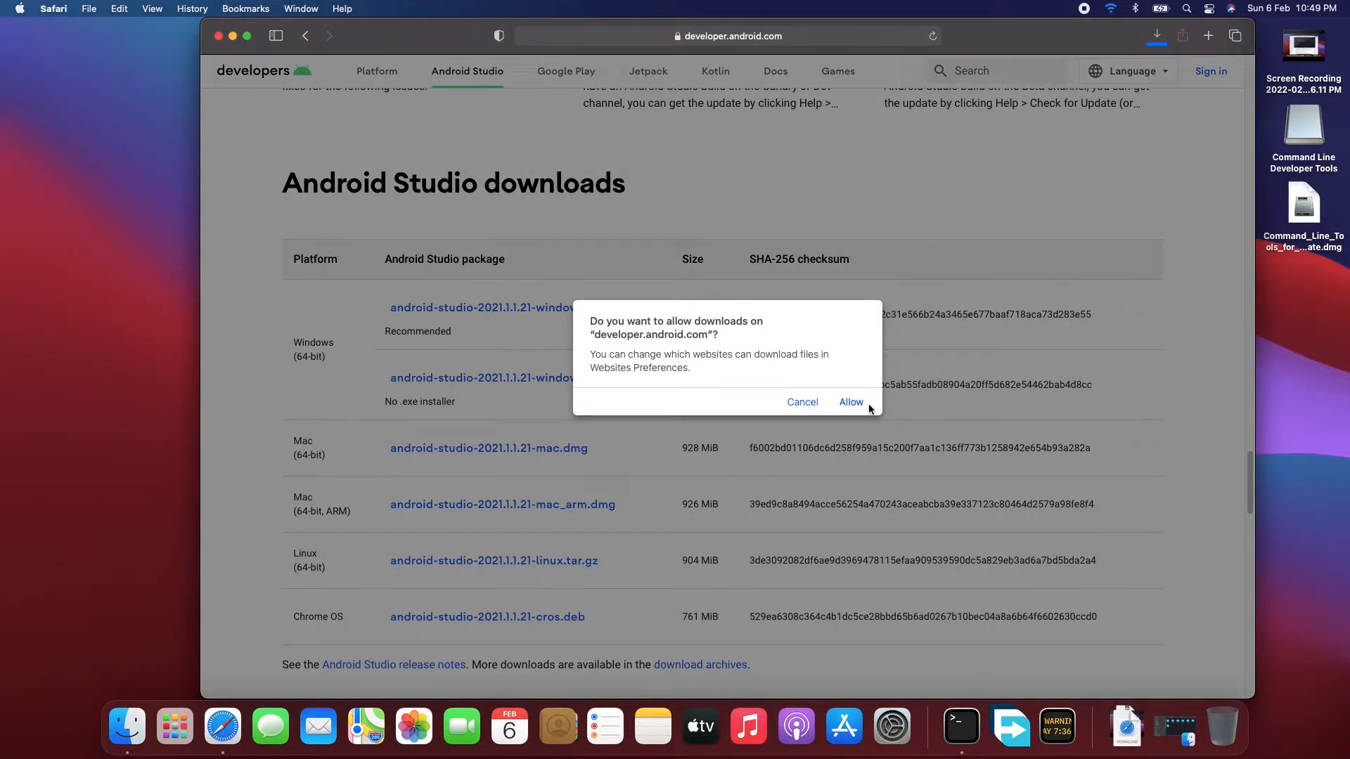
{"action": "left_click", "coordinate": [851, 403]}
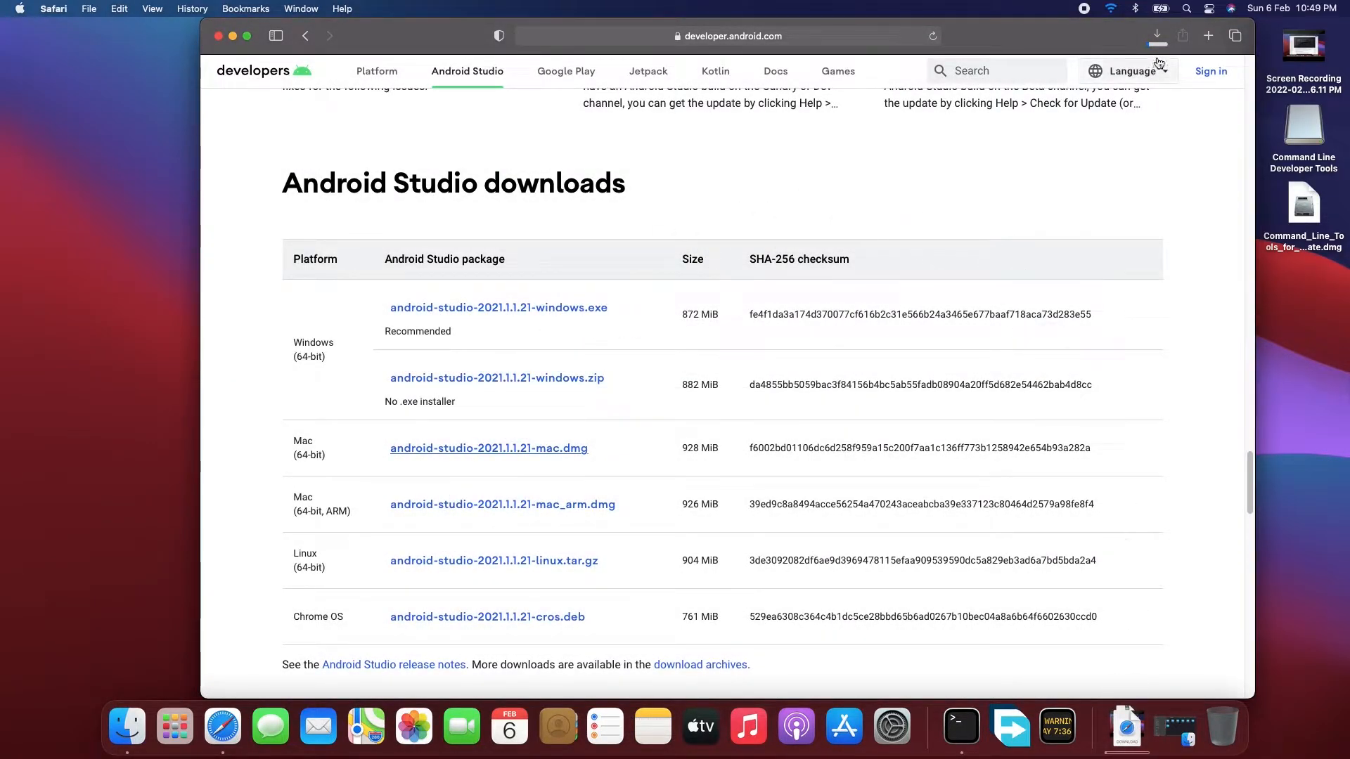
- Remove the stopped Xcode_13.2.1.xip entry from the browser's download list
{"action": "left_click", "coordinate": [1156, 37]}
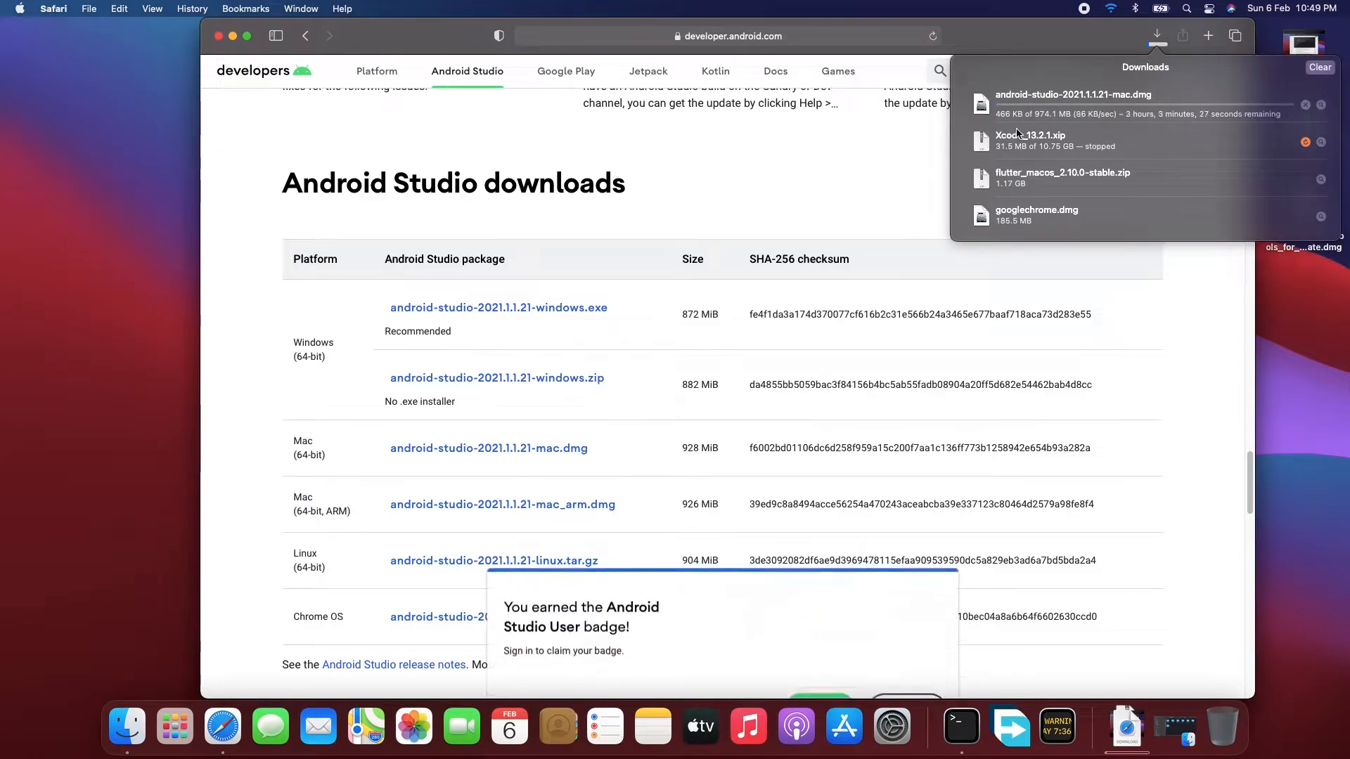
{"action": "right_click", "coordinate": [1031, 137]}
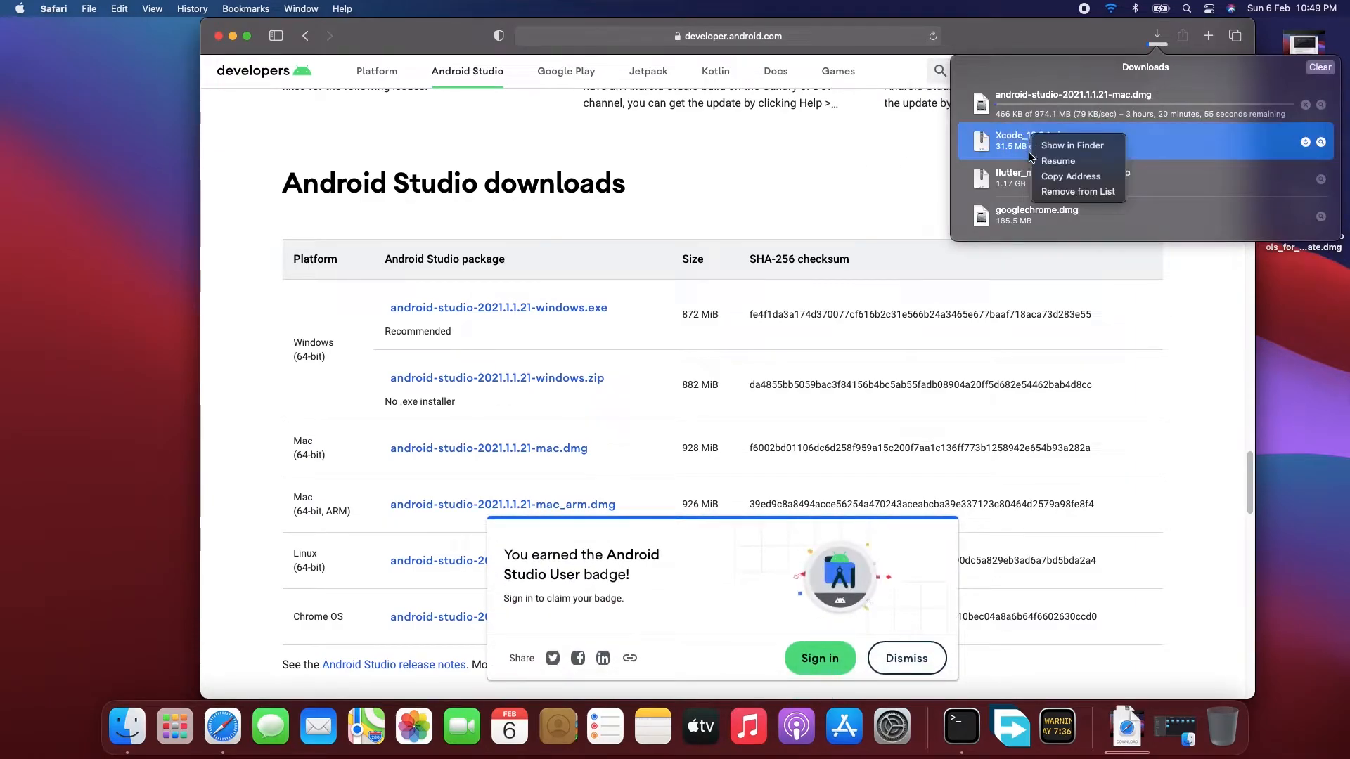
{"action": "left_click", "coordinate": [1050, 192]}
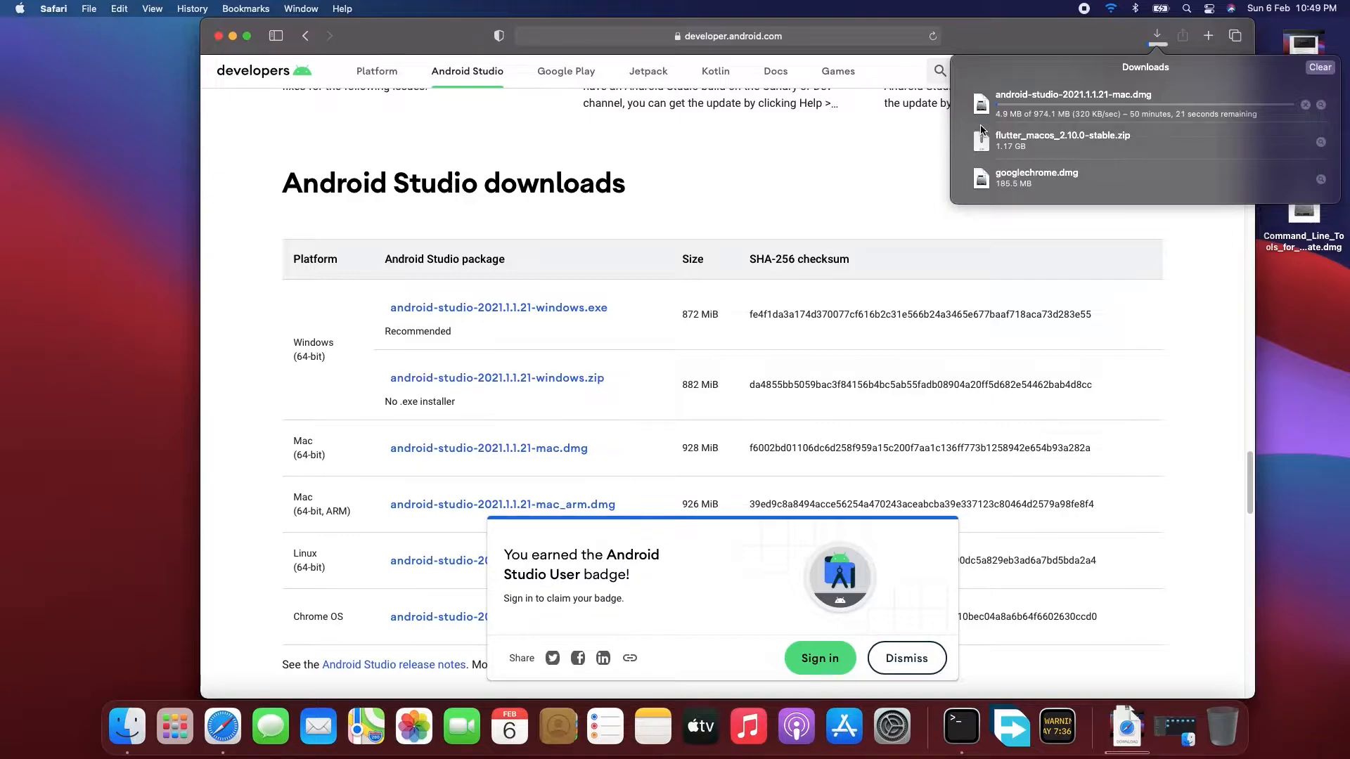
- Download android-studio-2021.1.1.21-mac.dmg with Free Download Manager using the address copied from Safari's download list, and stop Safari's own download
{"action": "right_click", "coordinate": [1065, 111]}
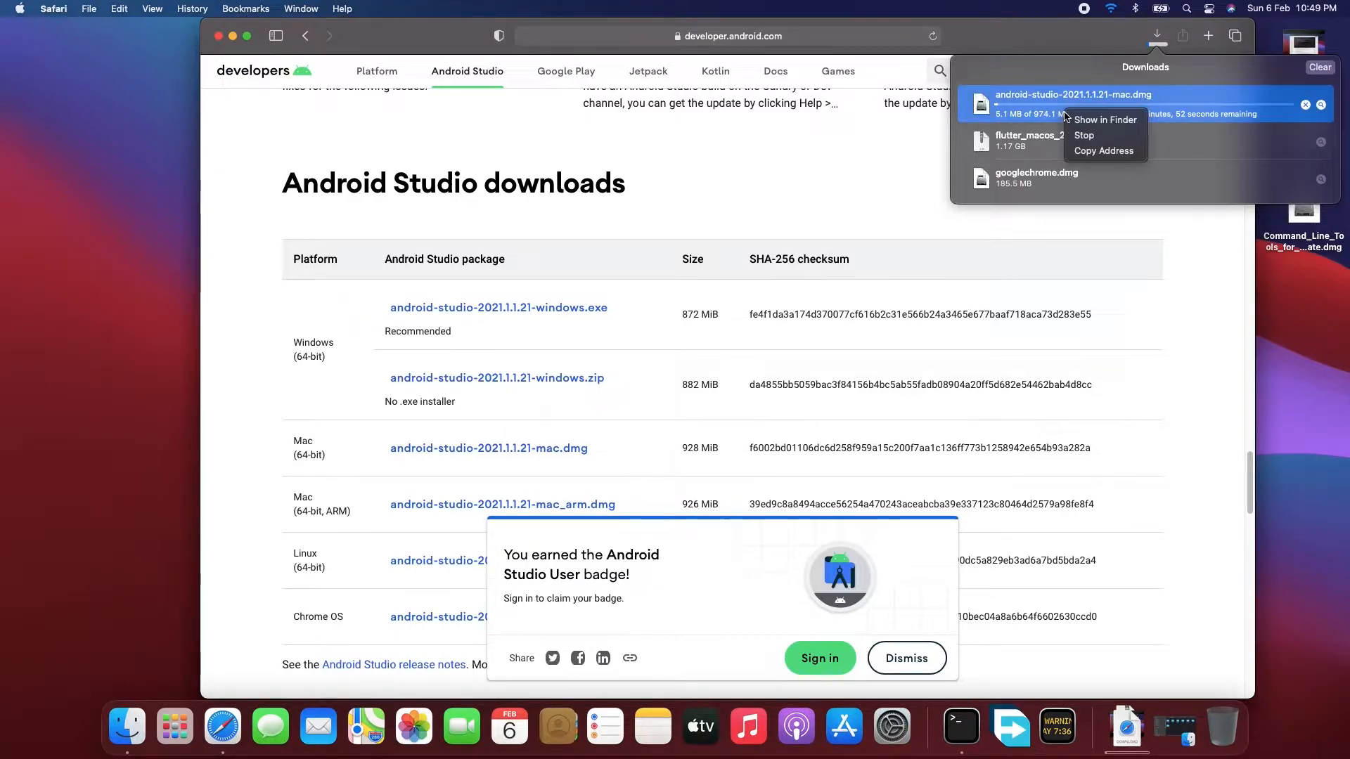
{"action": "left_click", "coordinate": [1080, 151]}
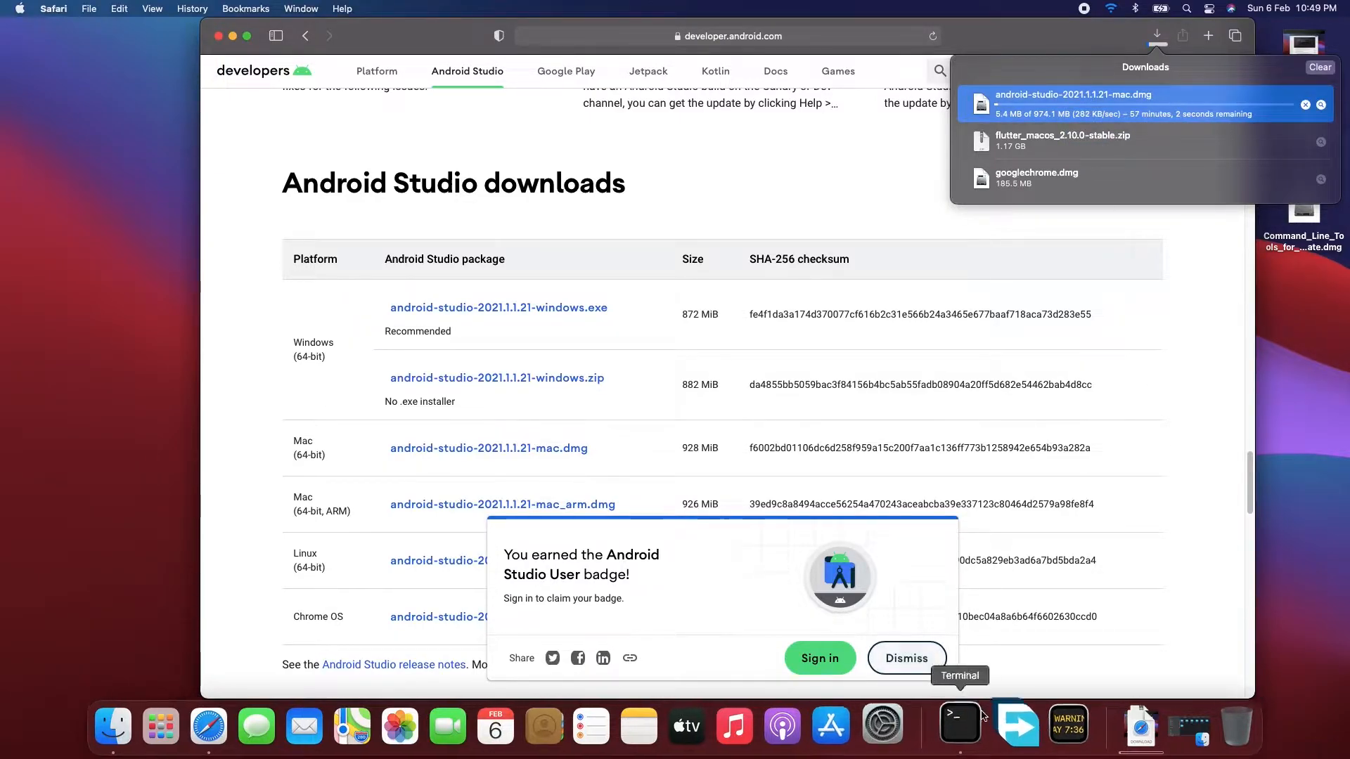
{"action": "left_click", "coordinate": [1006, 715]}
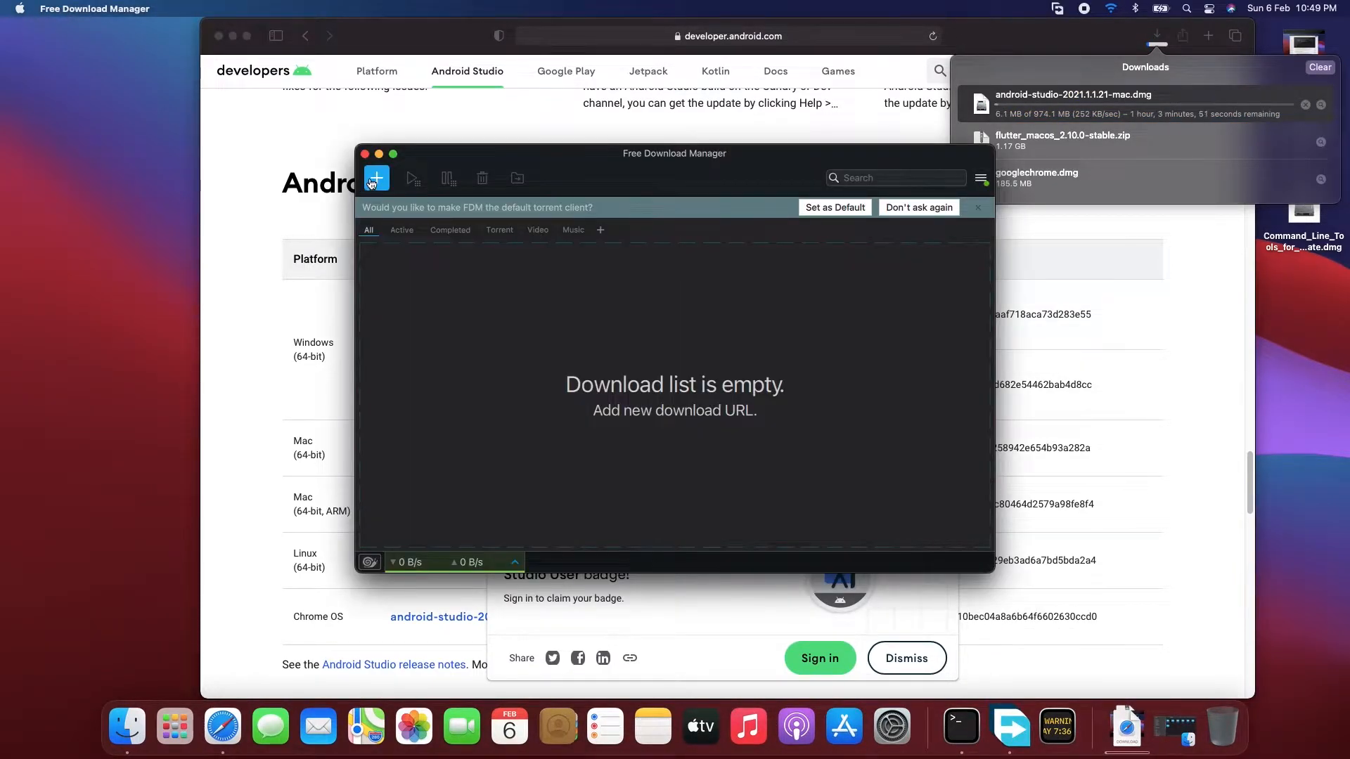
{"action": "left_click", "coordinate": [369, 181]}
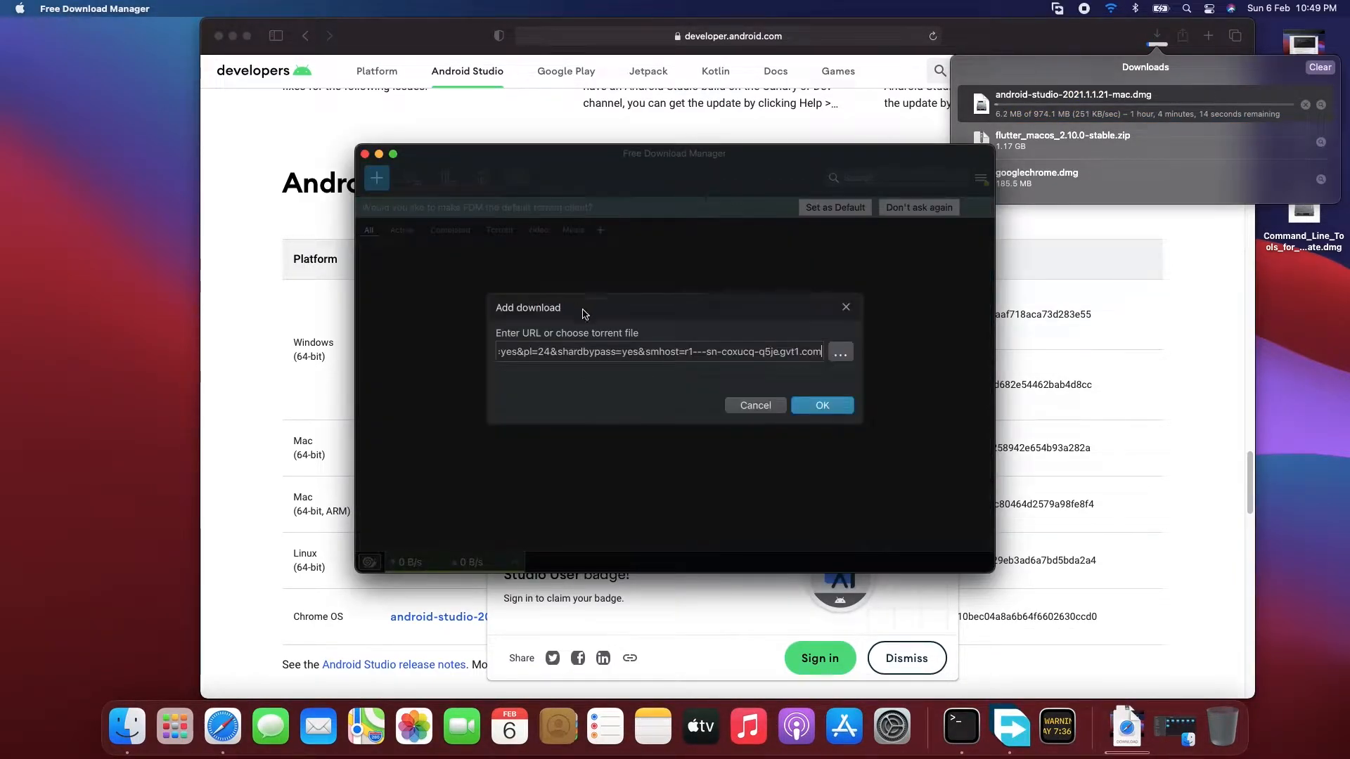
{"action": "left_click", "coordinate": [822, 409]}
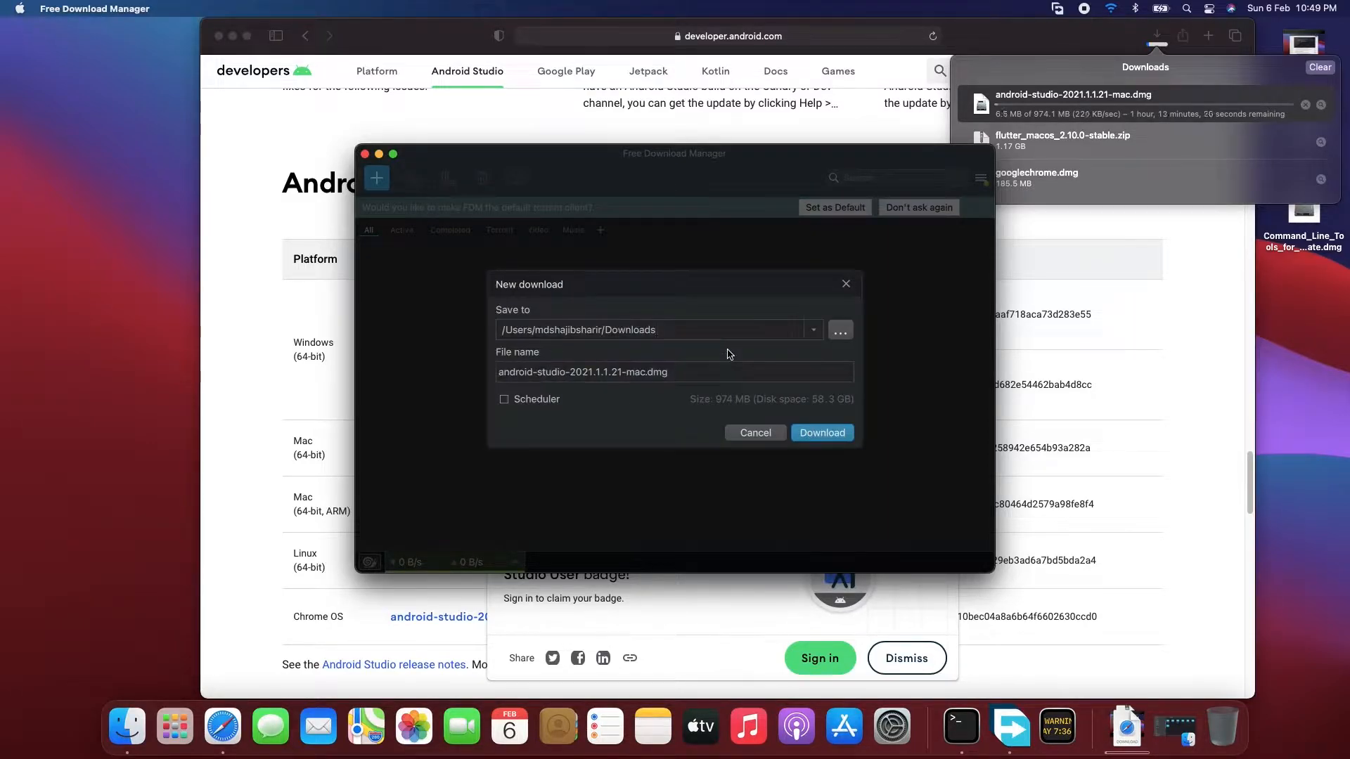
{"action": "left_click", "coordinate": [820, 432]}
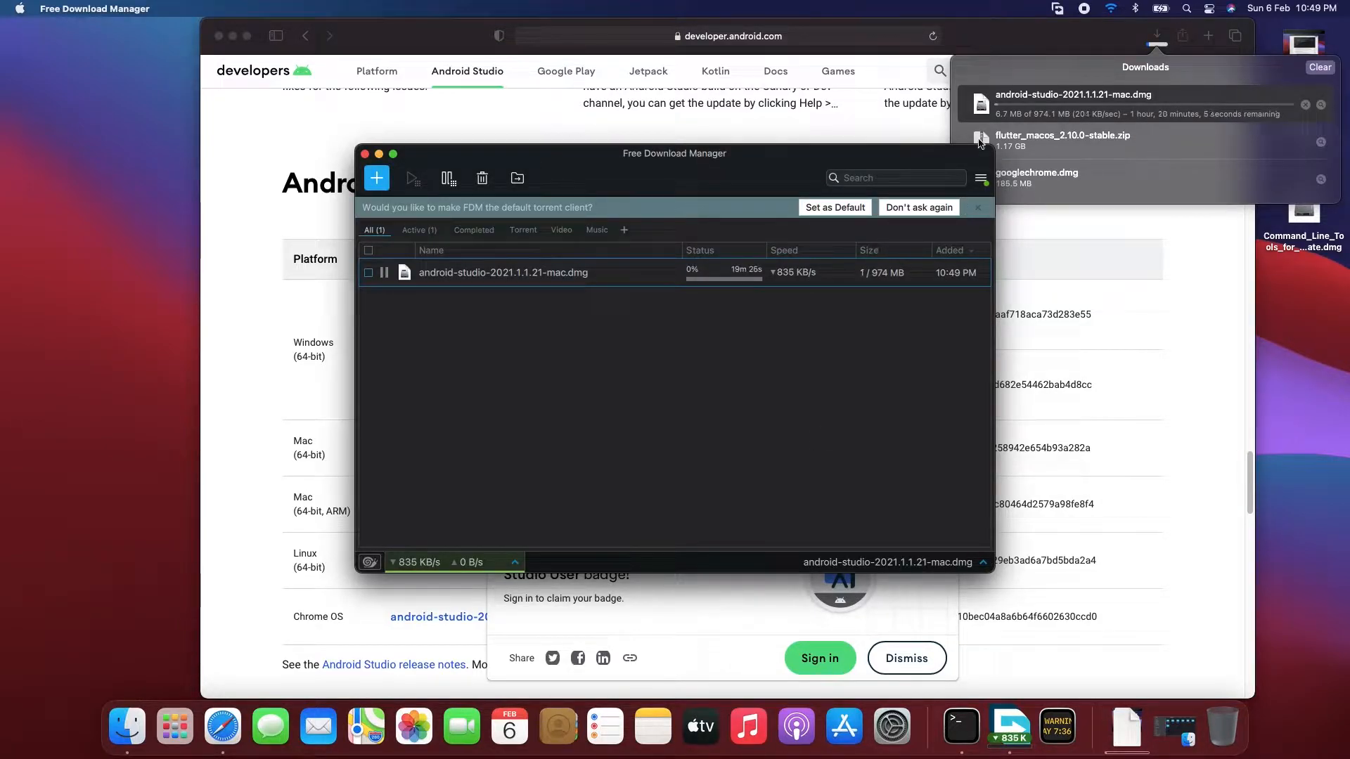
{"action": "right_click", "coordinate": [1047, 107]}
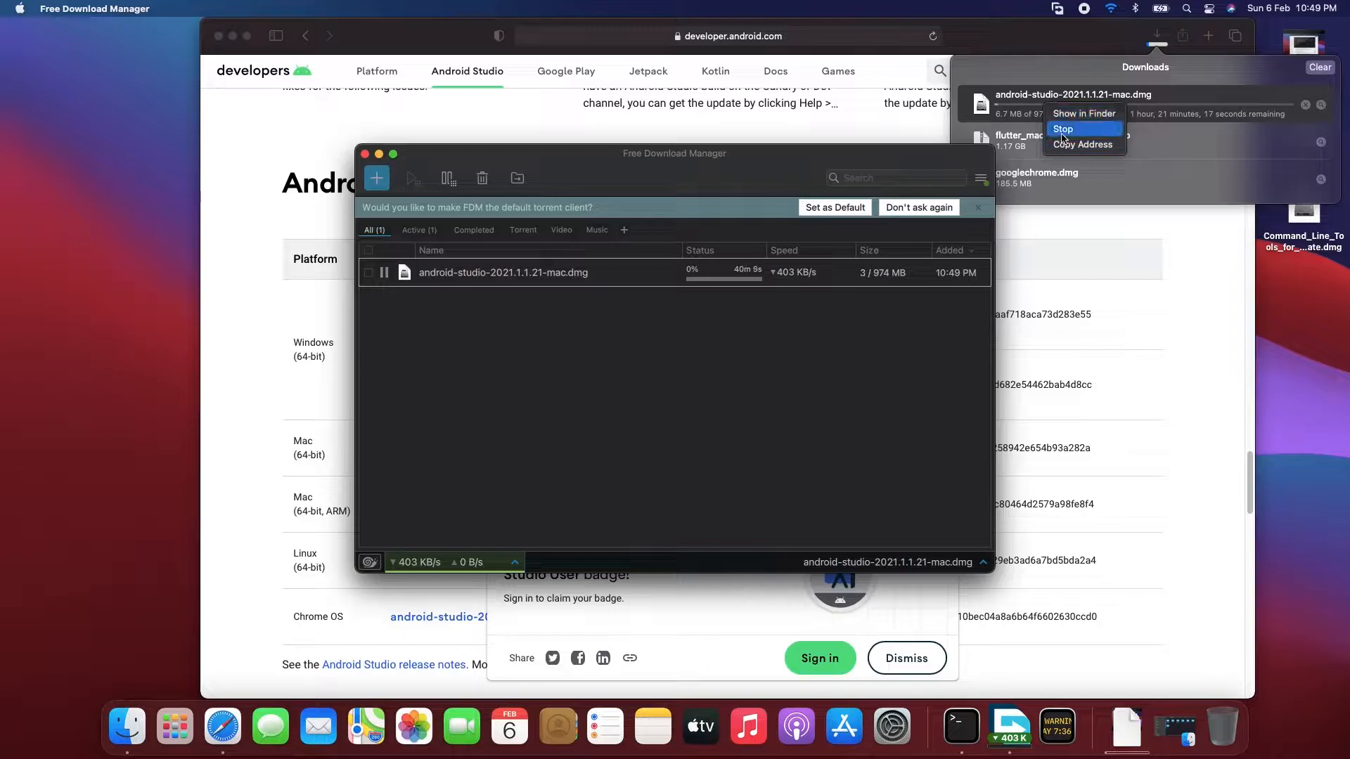
{"action": "left_click", "coordinate": [1063, 132]}
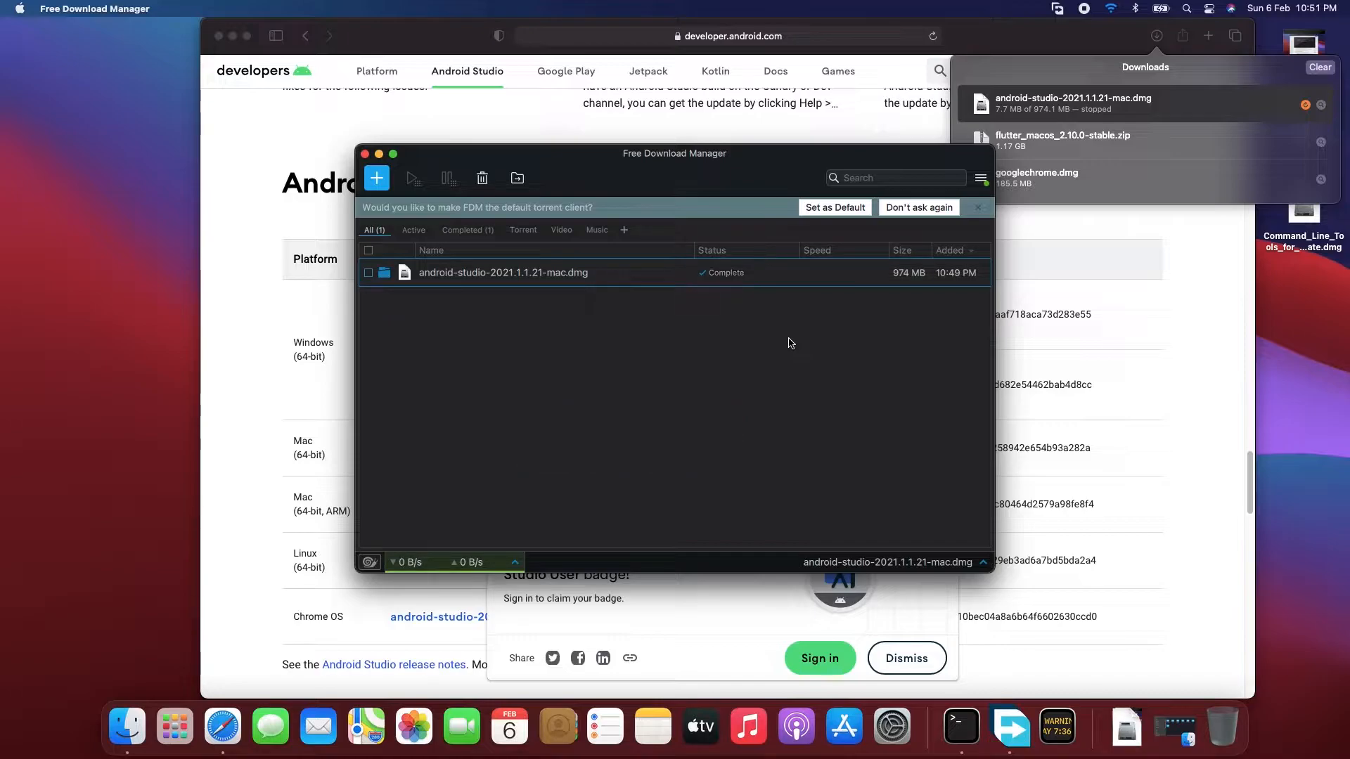
- Open the downloaded disk image, copy Android Studio into the Applications folder and close the installer window
{"action": "double_click", "coordinate": [582, 275]}
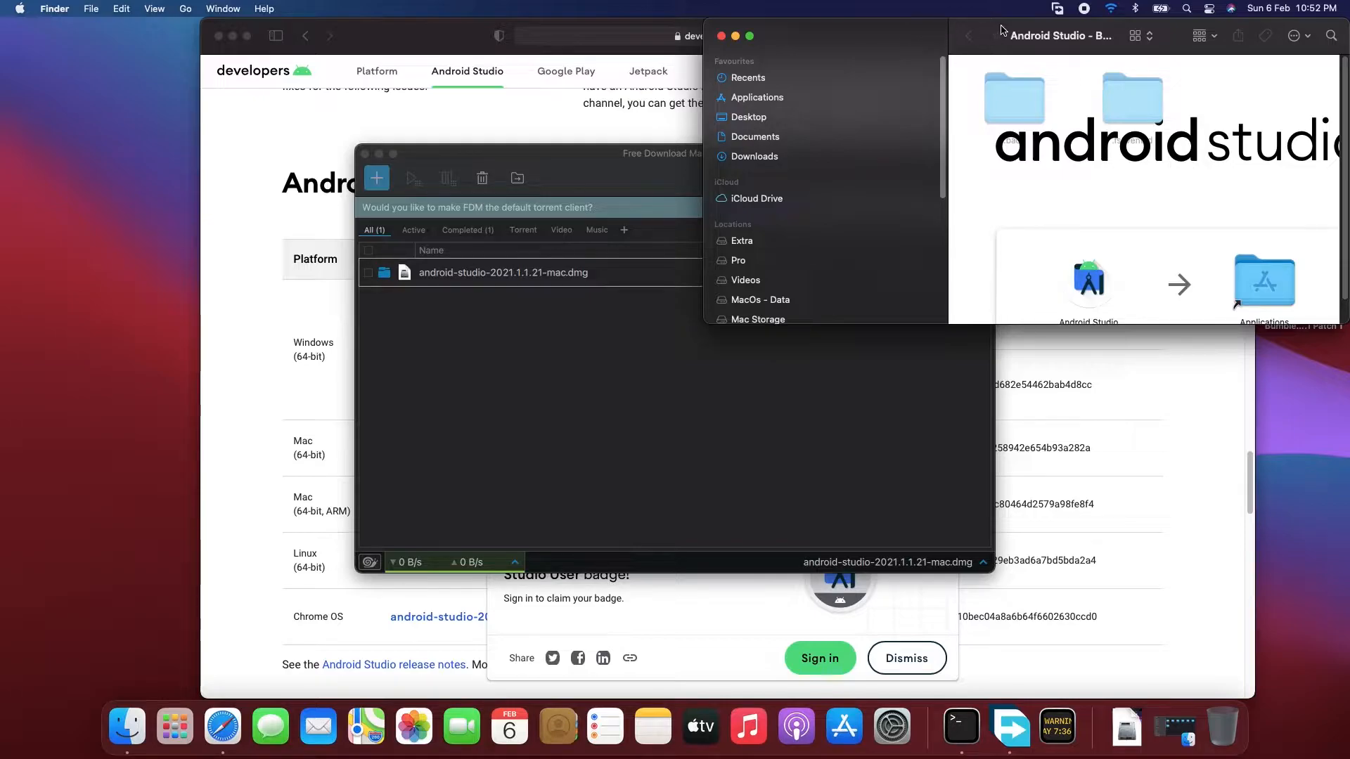
{"action": "left_click_drag", "start_coordinate": [1002, 30], "coordinate": [588, 85]}
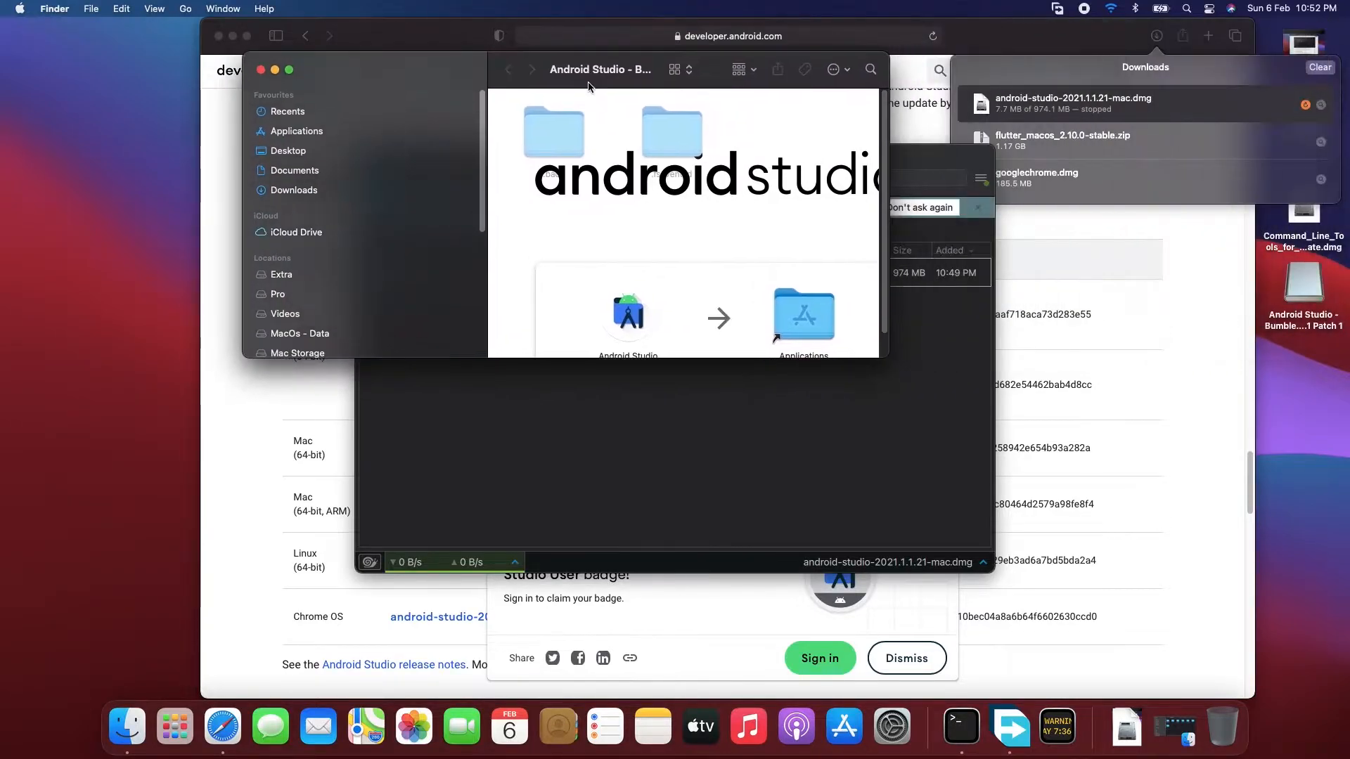
{"action": "left_click_drag", "start_coordinate": [887, 356], "coordinate": [1016, 468]}
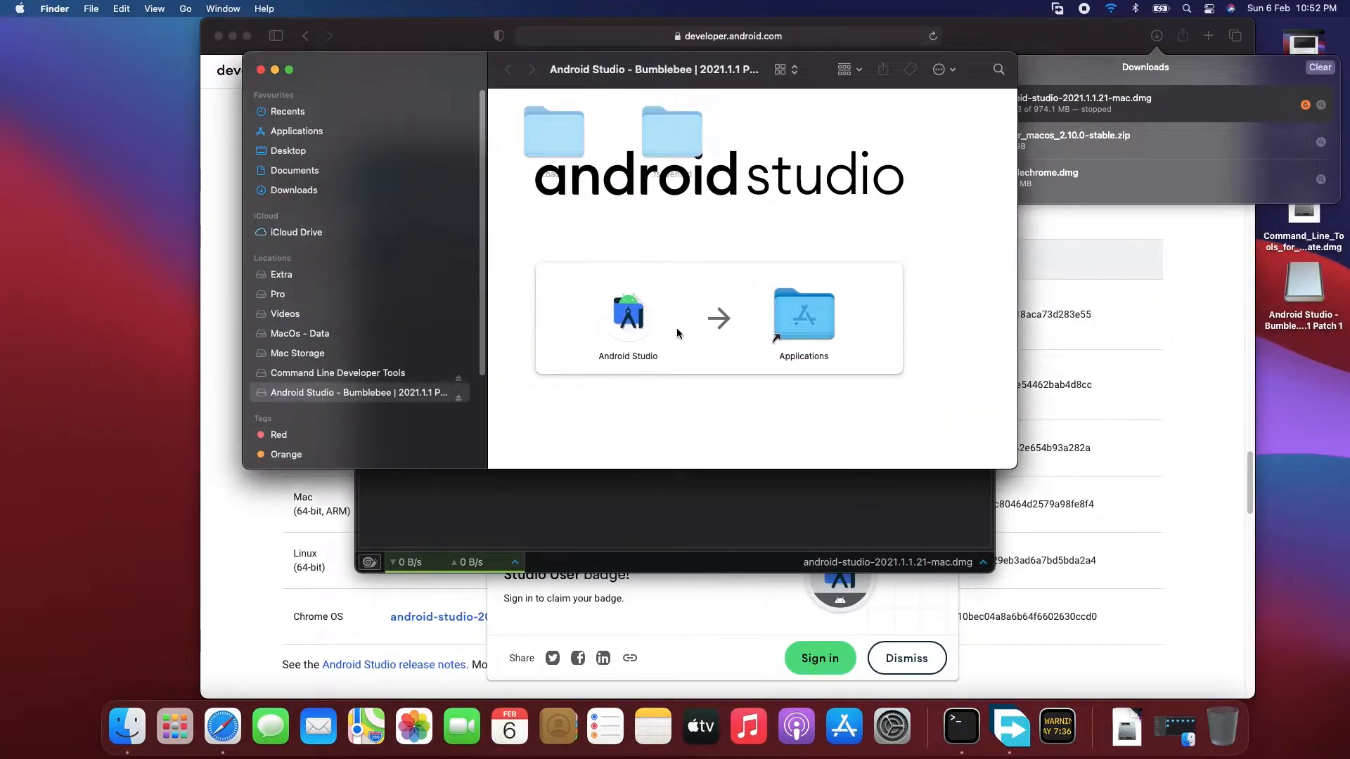
{"action": "left_click_drag", "start_coordinate": [631, 315], "coordinate": [823, 320]}
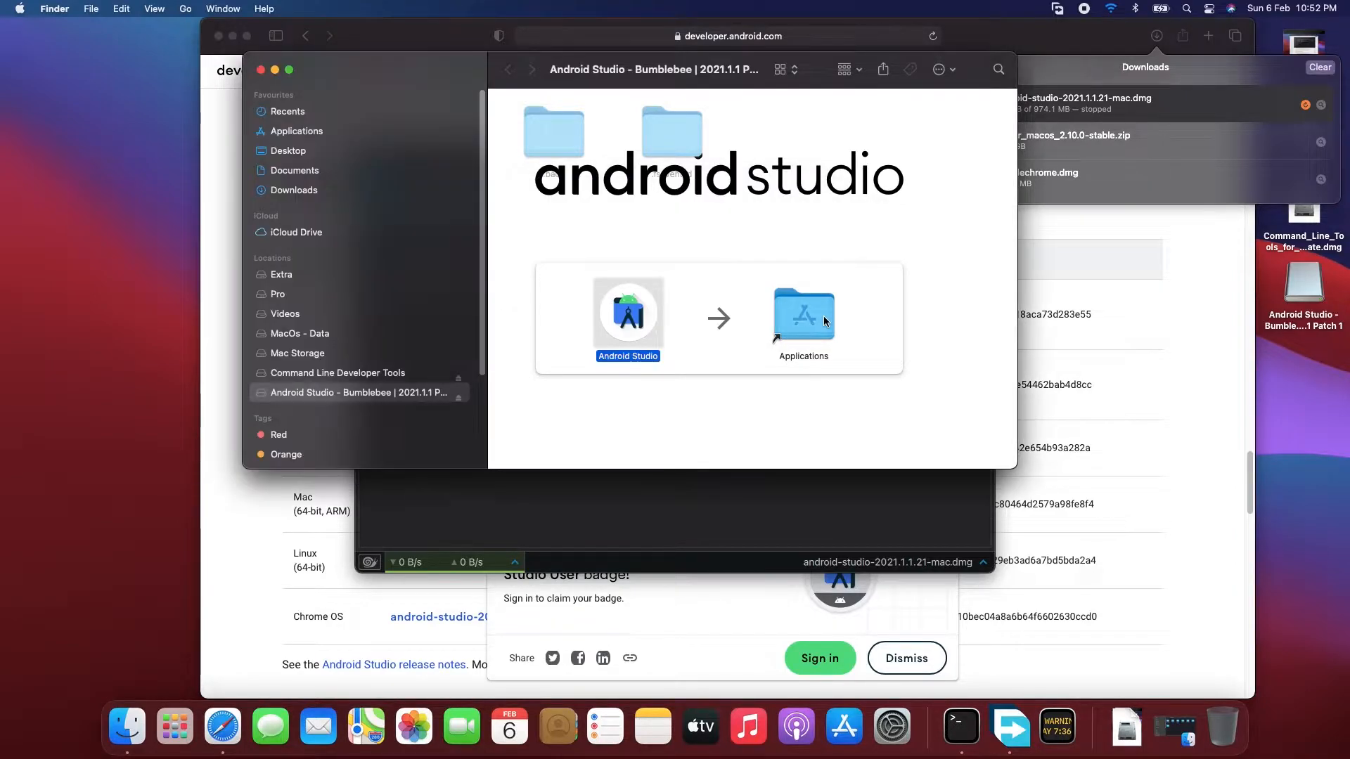
{"action": "left_click", "coordinate": [259, 70]}
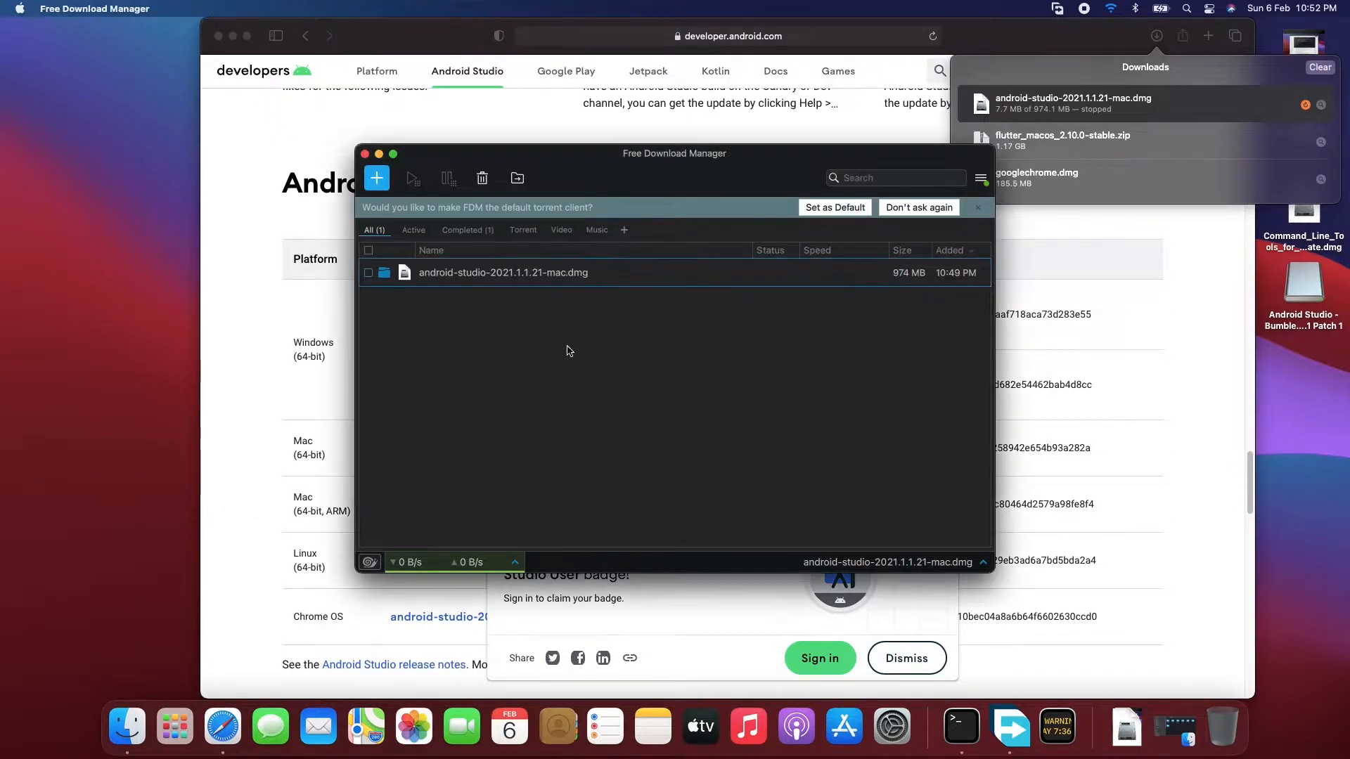
- Launch the installed Android Studio, then close the Finder window and minimize Safari
{"action": "left_click", "coordinate": [134, 724]}
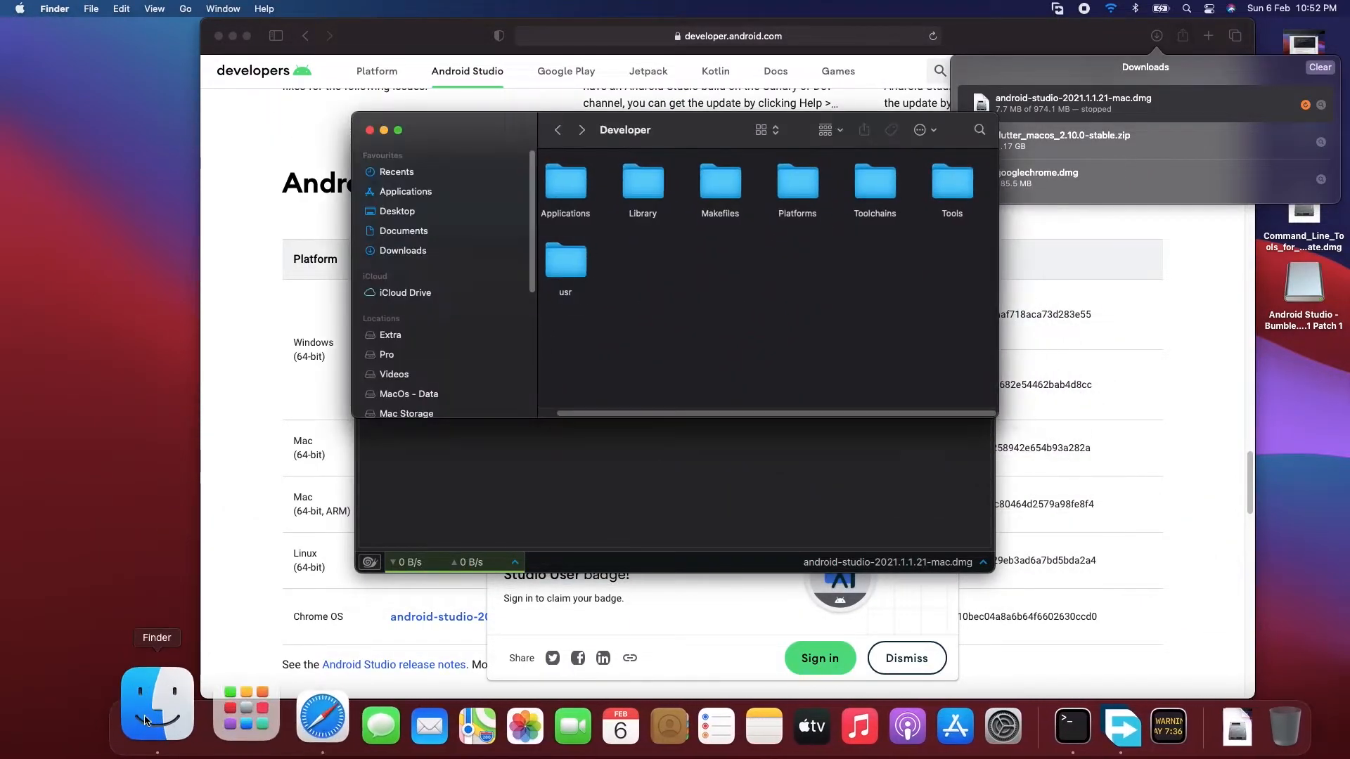
{"action": "left_click", "coordinate": [194, 719]}
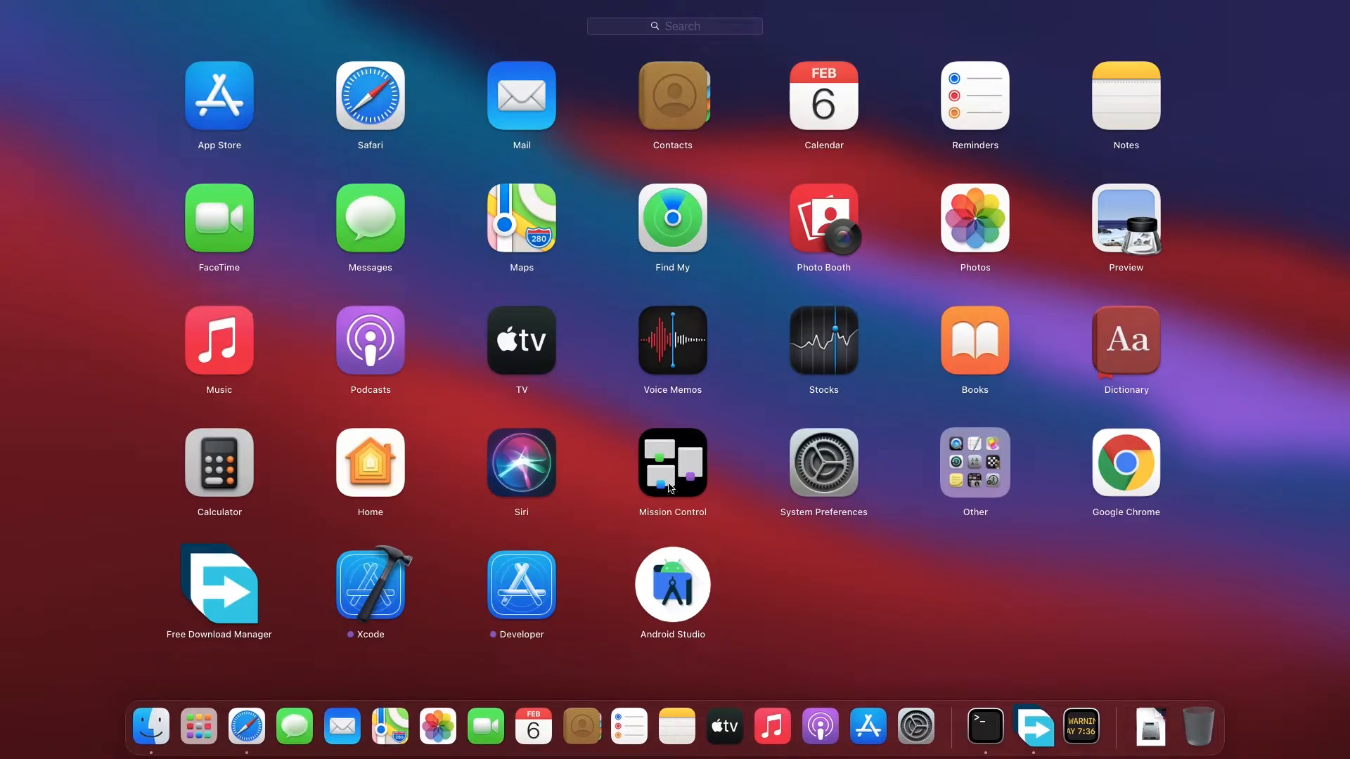
{"action": "left_click", "coordinate": [671, 577]}
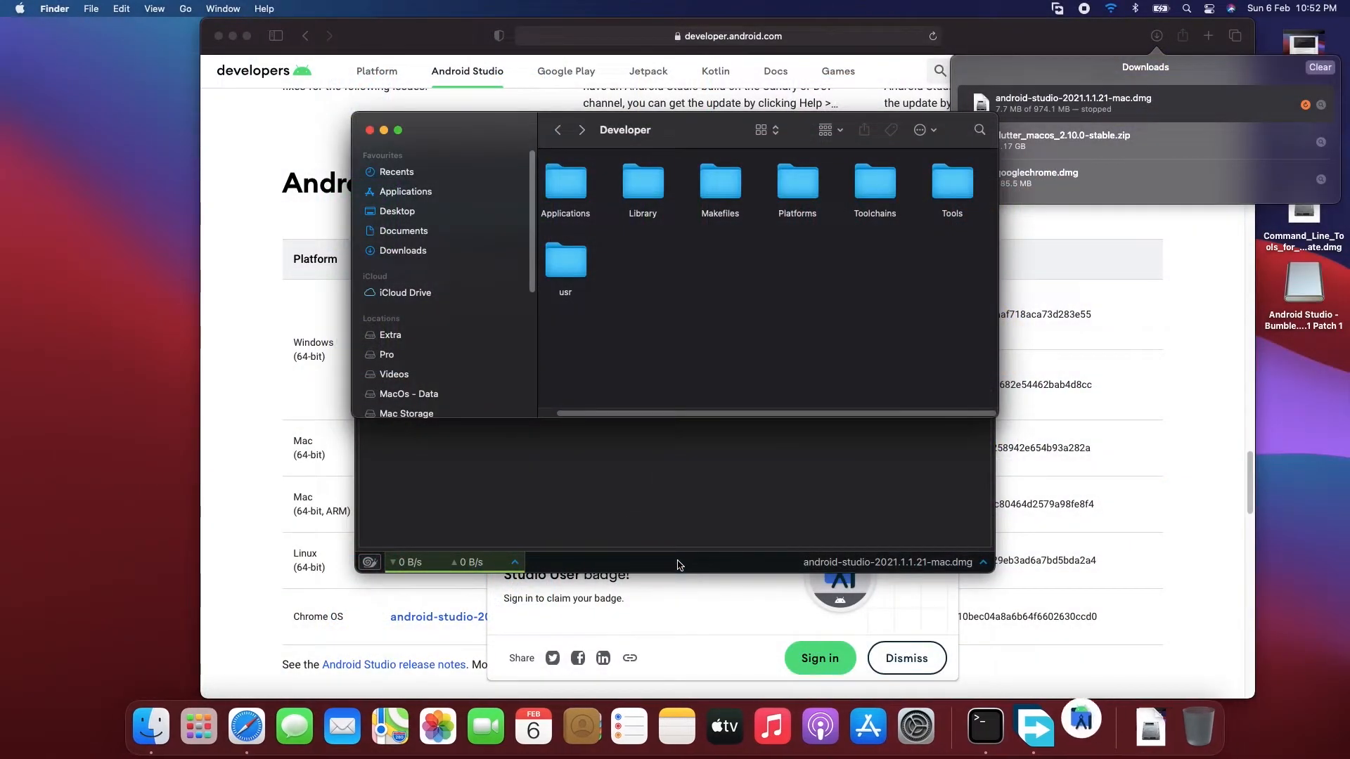
{"action": "left_click", "coordinate": [369, 130]}
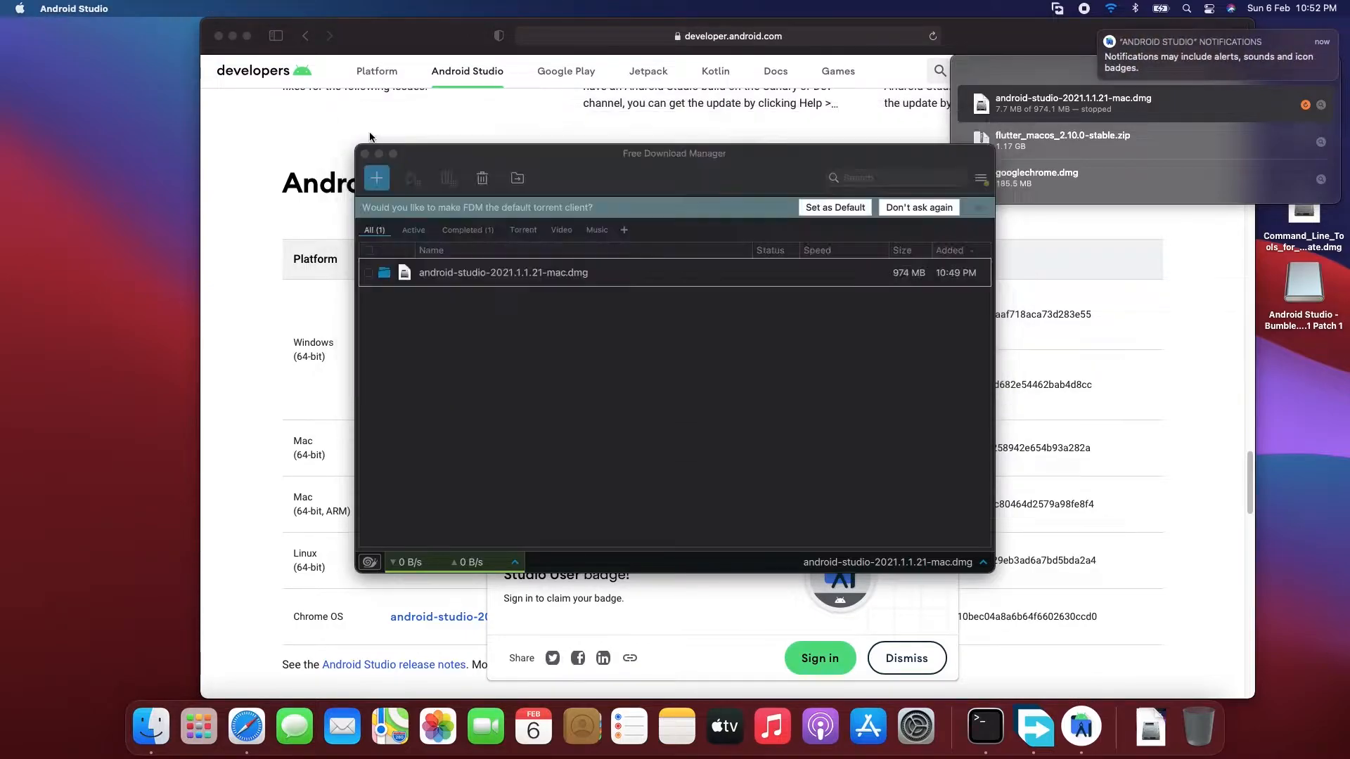
{"action": "left_click", "coordinate": [965, 39]}
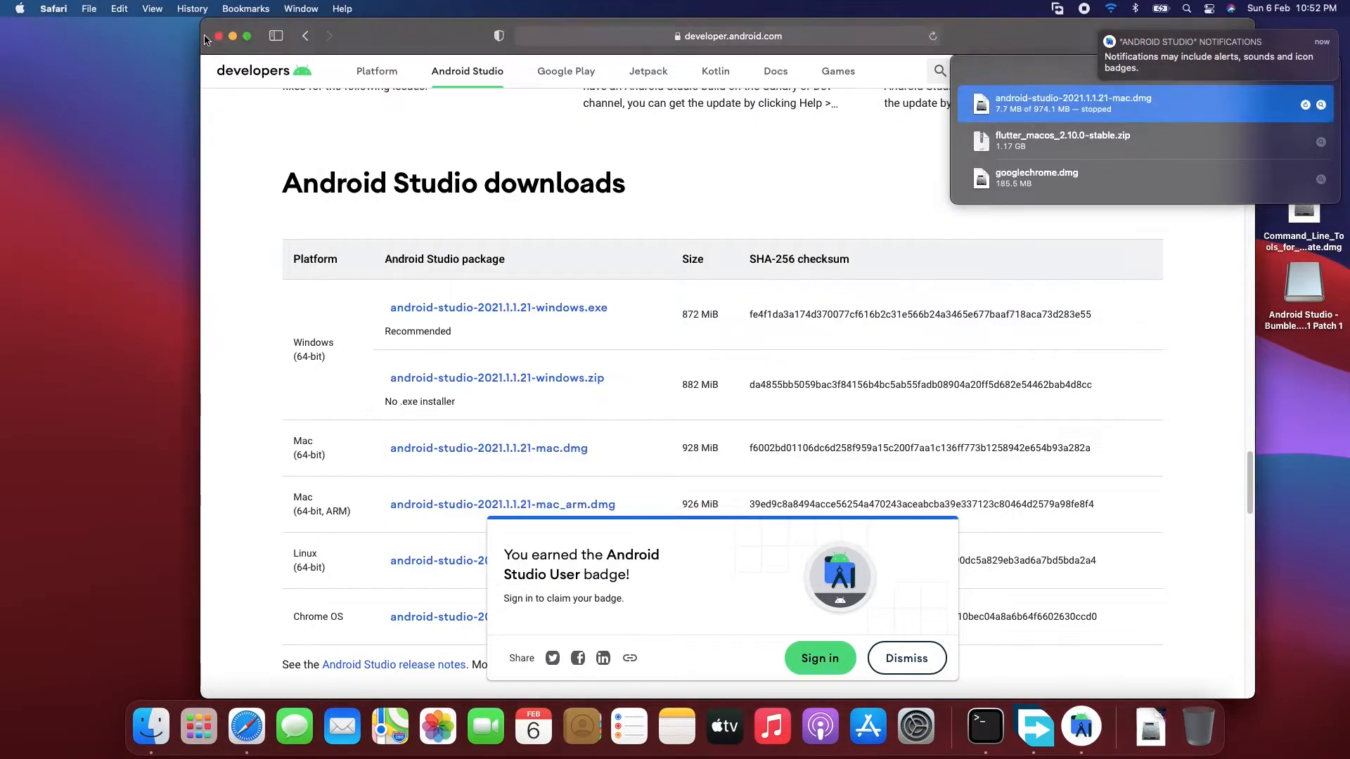
{"action": "left_click", "coordinate": [234, 40]}
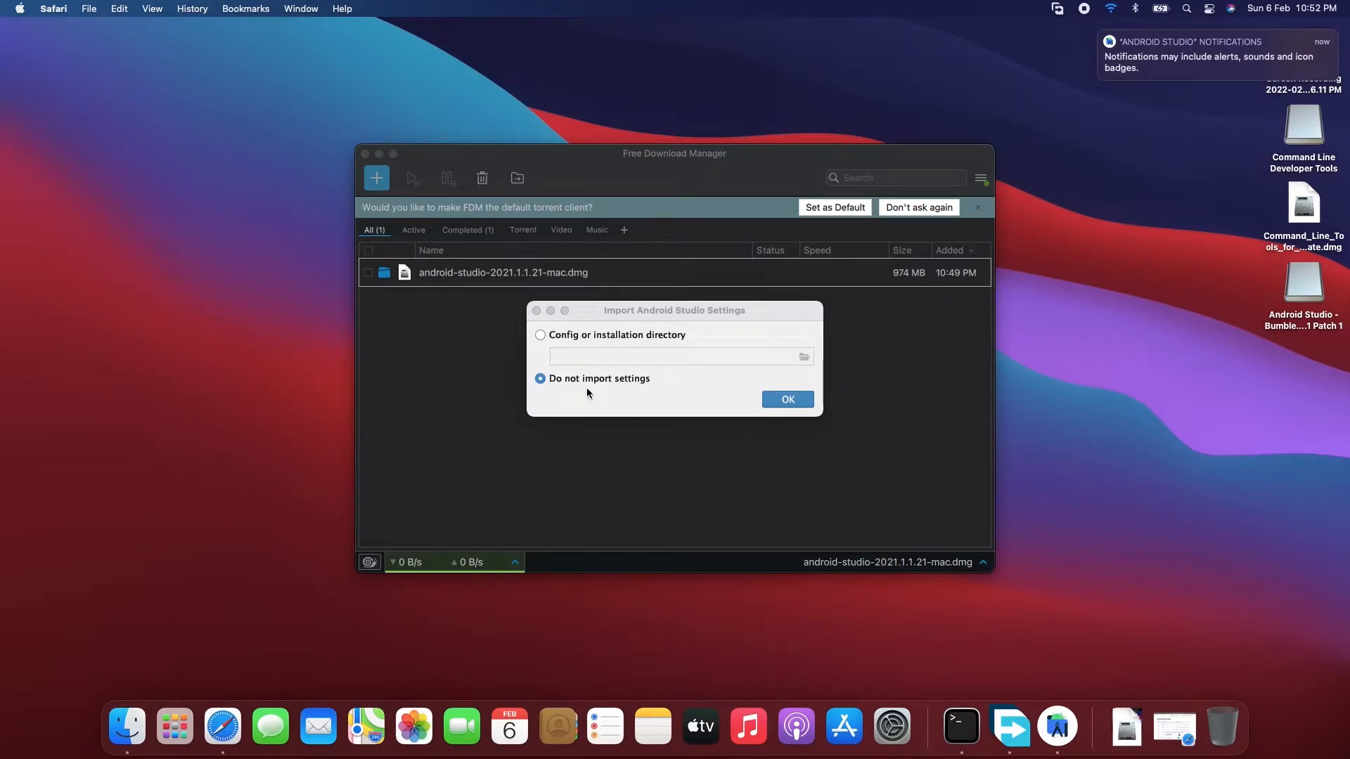
- Start Android Studio without importing settings and agree to send usage statistics to Google
{"action": "left_click", "coordinate": [765, 400]}
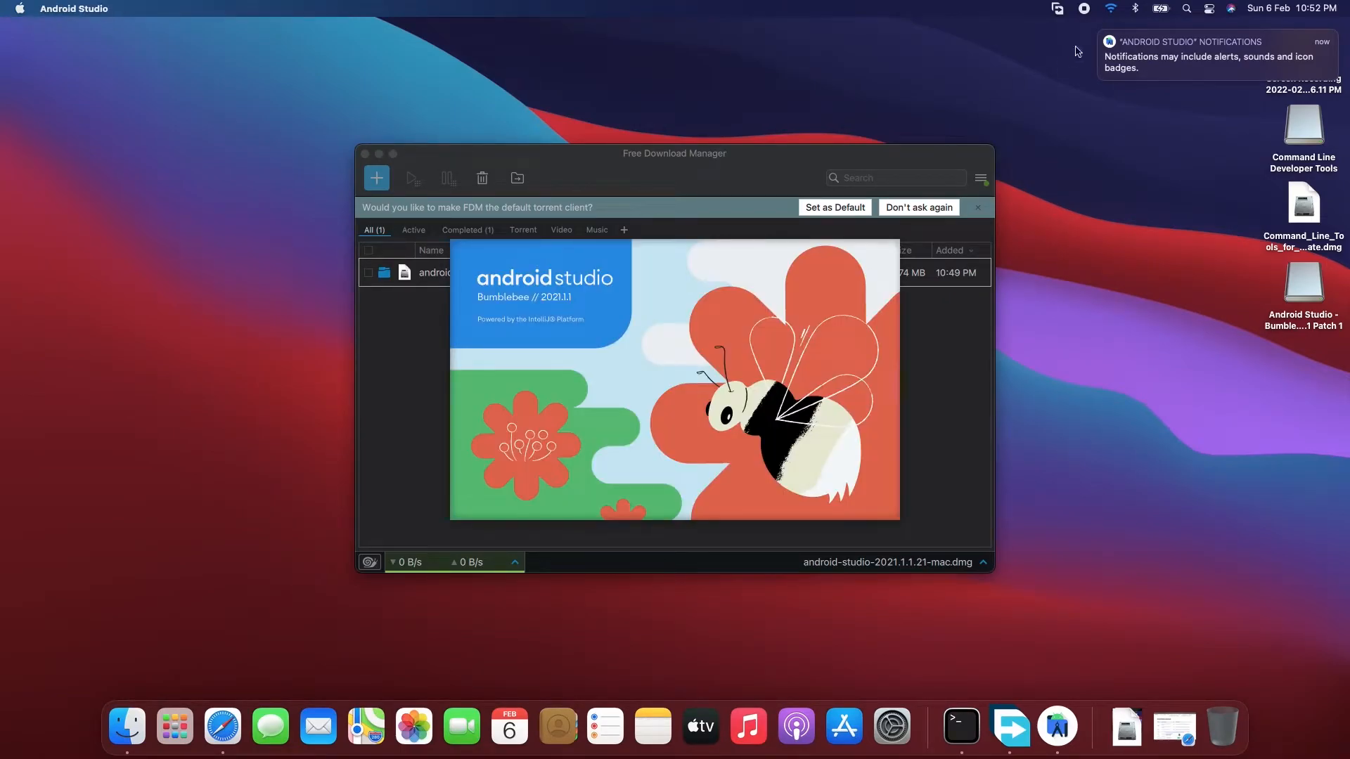
{"action": "left_click", "coordinate": [1104, 37]}
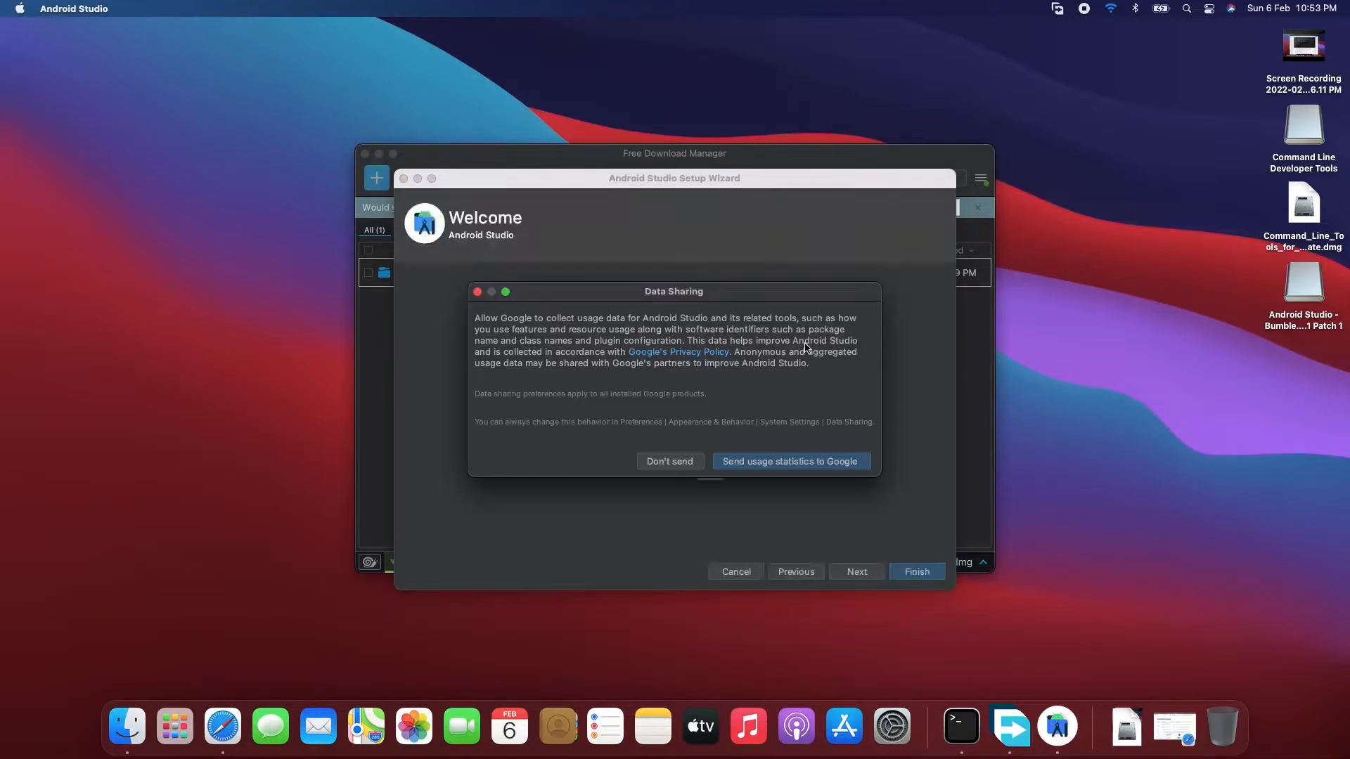
{"action": "left_click", "coordinate": [798, 467]}
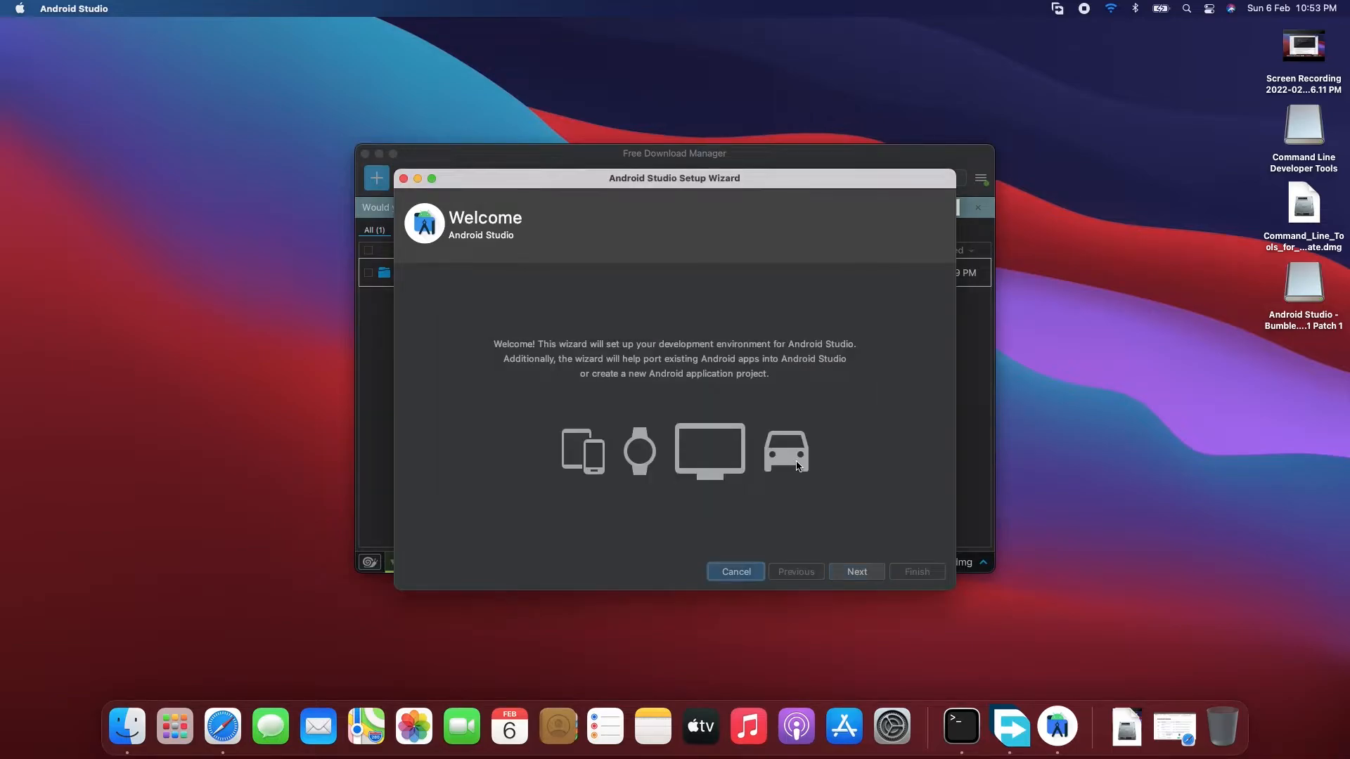
- Choose the Standard install type and the Darcula theme in the setup wizard, and review the SDK components to download
{"action": "left_click", "coordinate": [857, 573]}
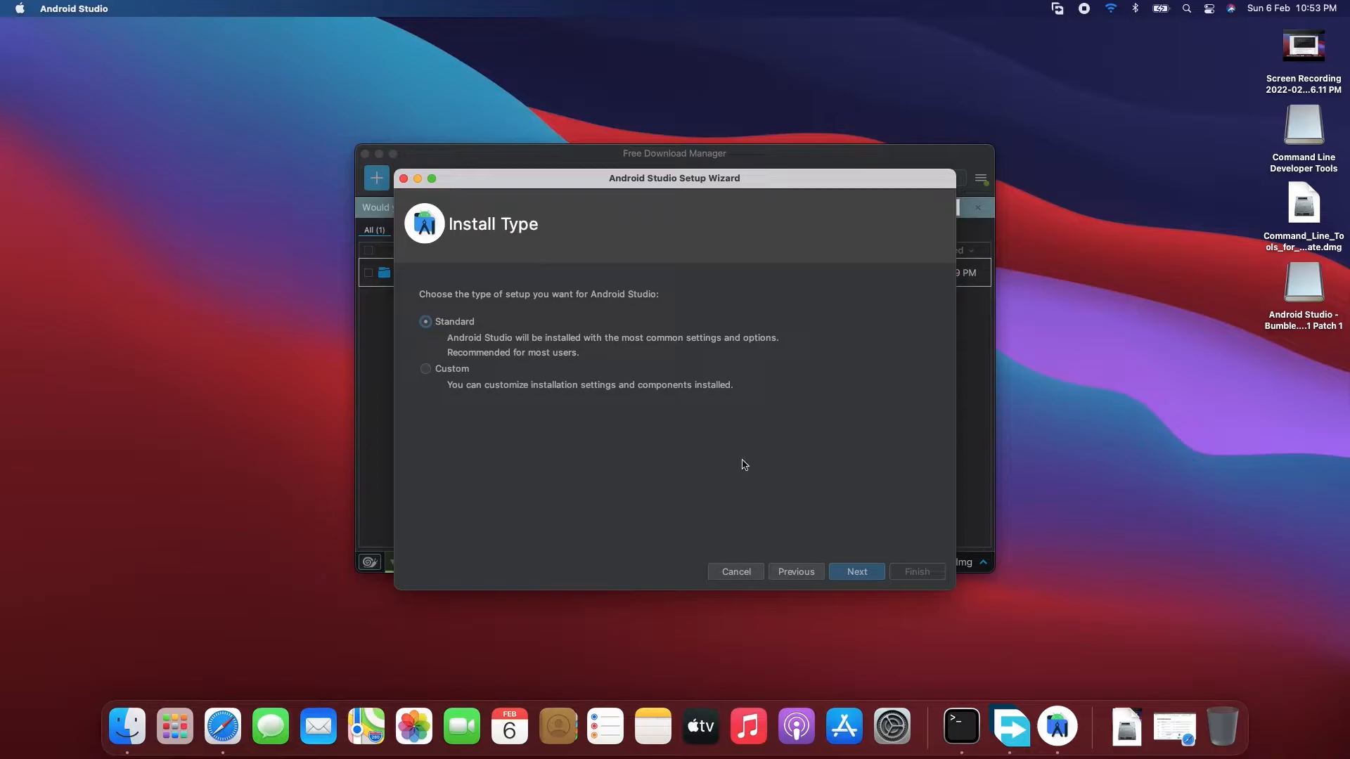
{"action": "left_click", "coordinate": [854, 572]}
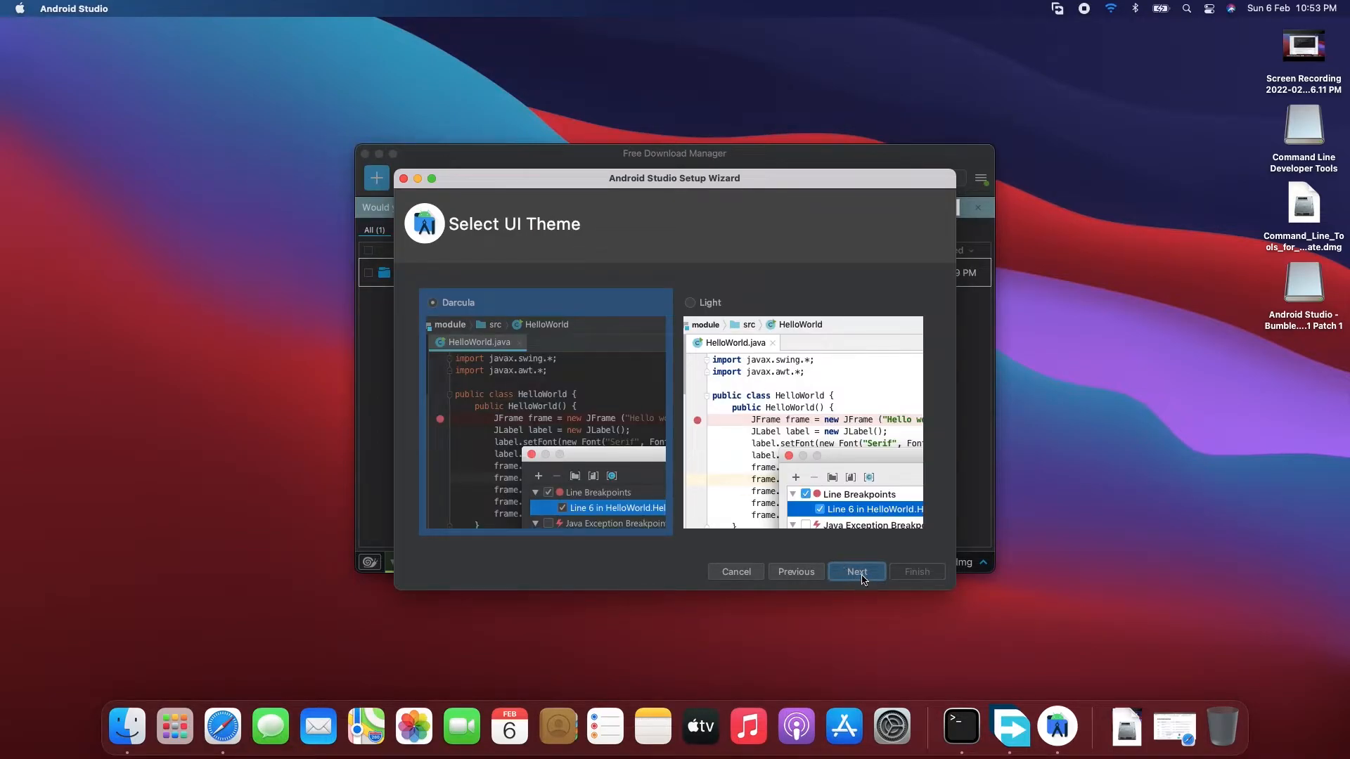
{"action": "left_click", "coordinate": [862, 574]}
{"action": "scroll", "coordinate": [709, 461], "scroll_direction": "up", "scroll_amount": 3}
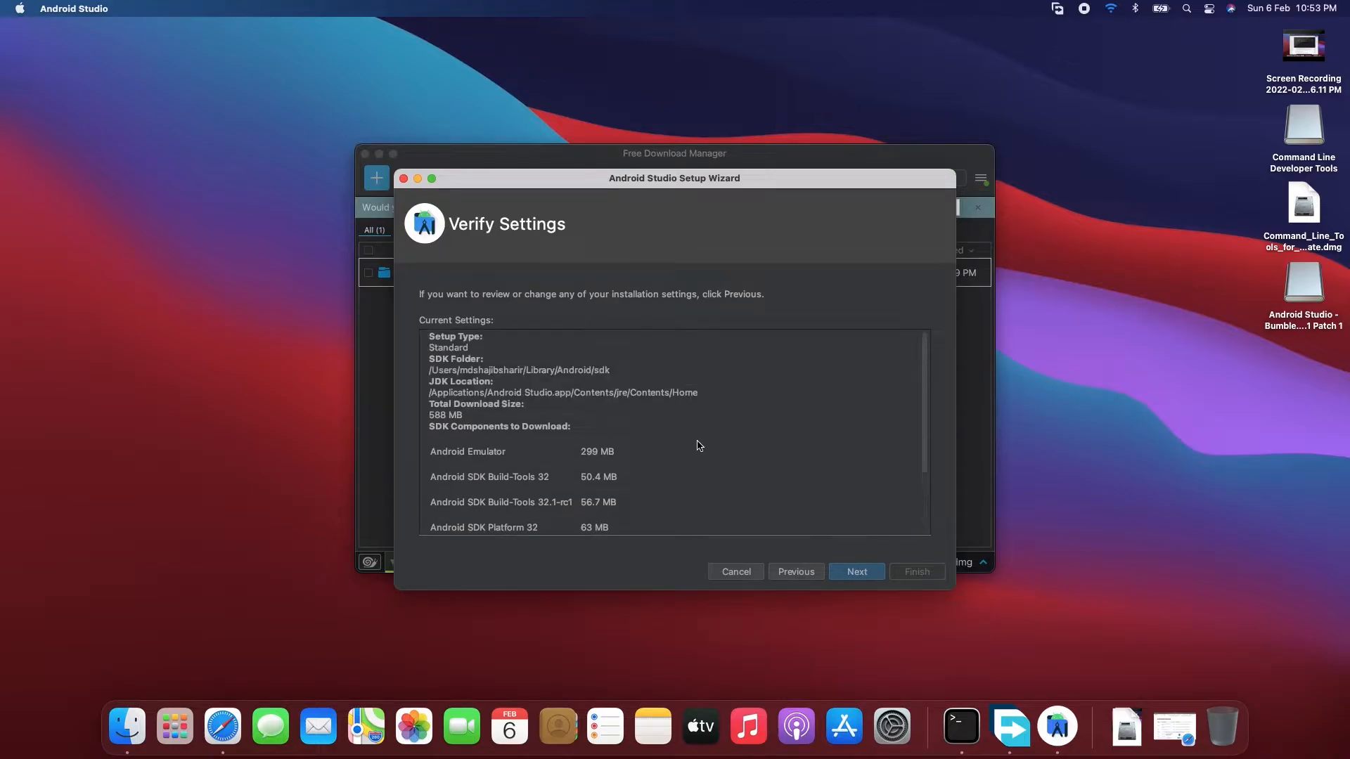
{"action": "scroll", "coordinate": [685, 413], "scroll_direction": "down", "scroll_amount": 3}
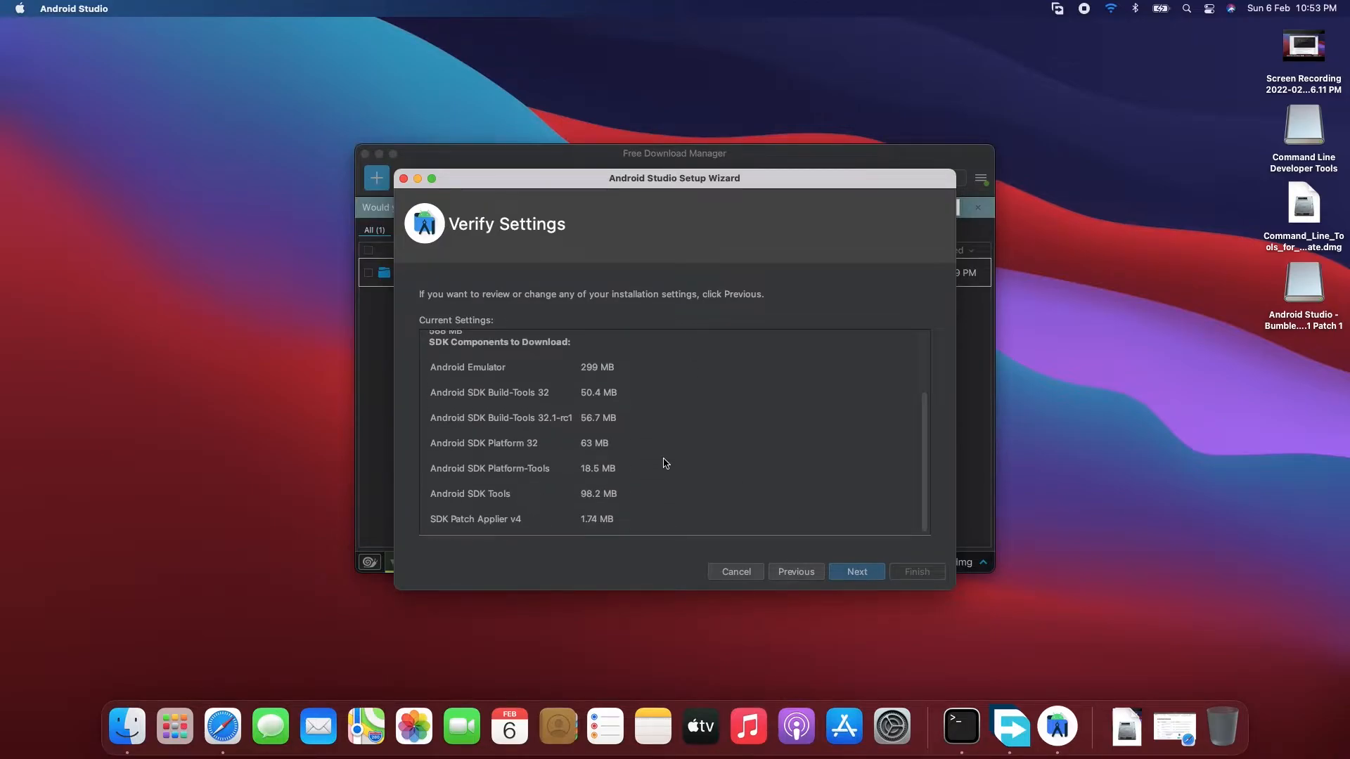
{"action": "left_click", "coordinate": [856, 572]}
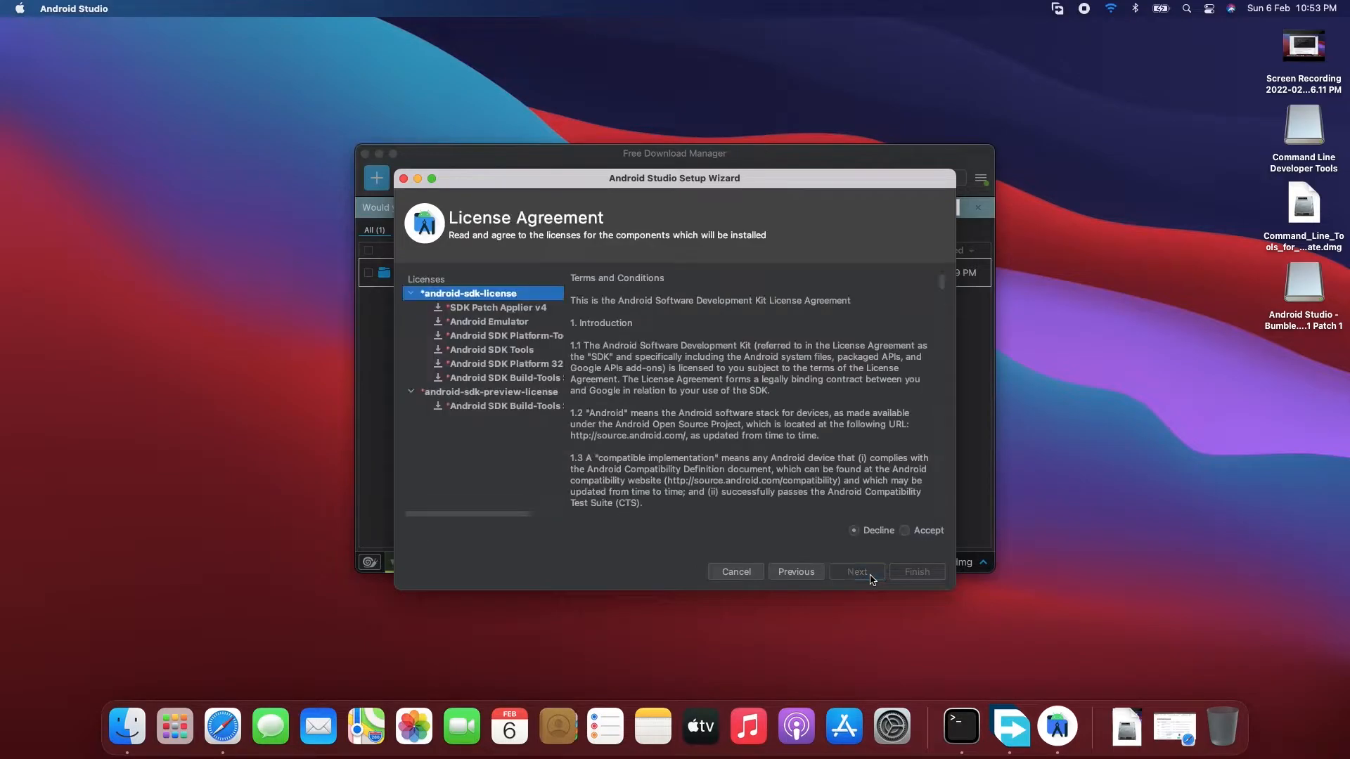
- Accept the android-sdk-license and android-sdk-preview-license, complete the component installation, and close the Free Download Manager window
{"action": "left_click", "coordinate": [904, 531]}
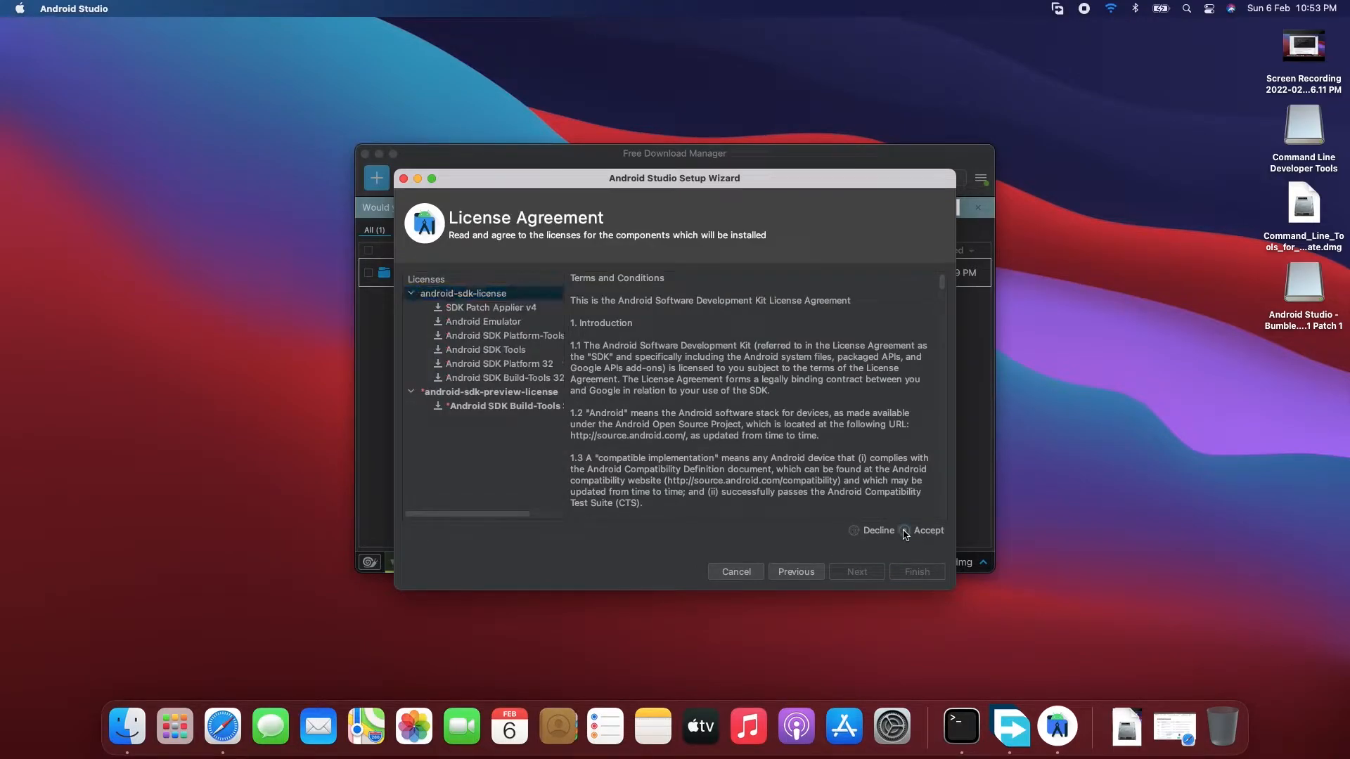
{"action": "left_click", "coordinate": [493, 407]}
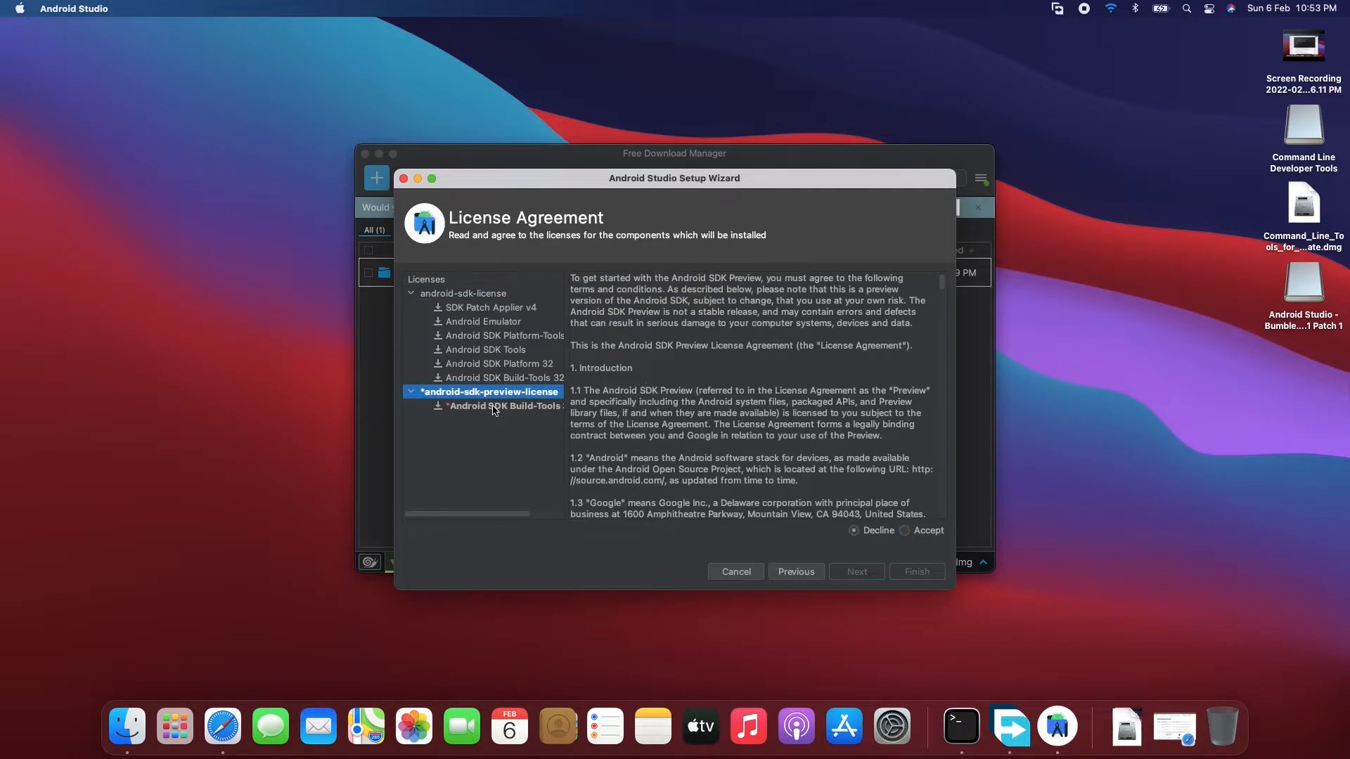
{"action": "left_click", "coordinate": [904, 530]}
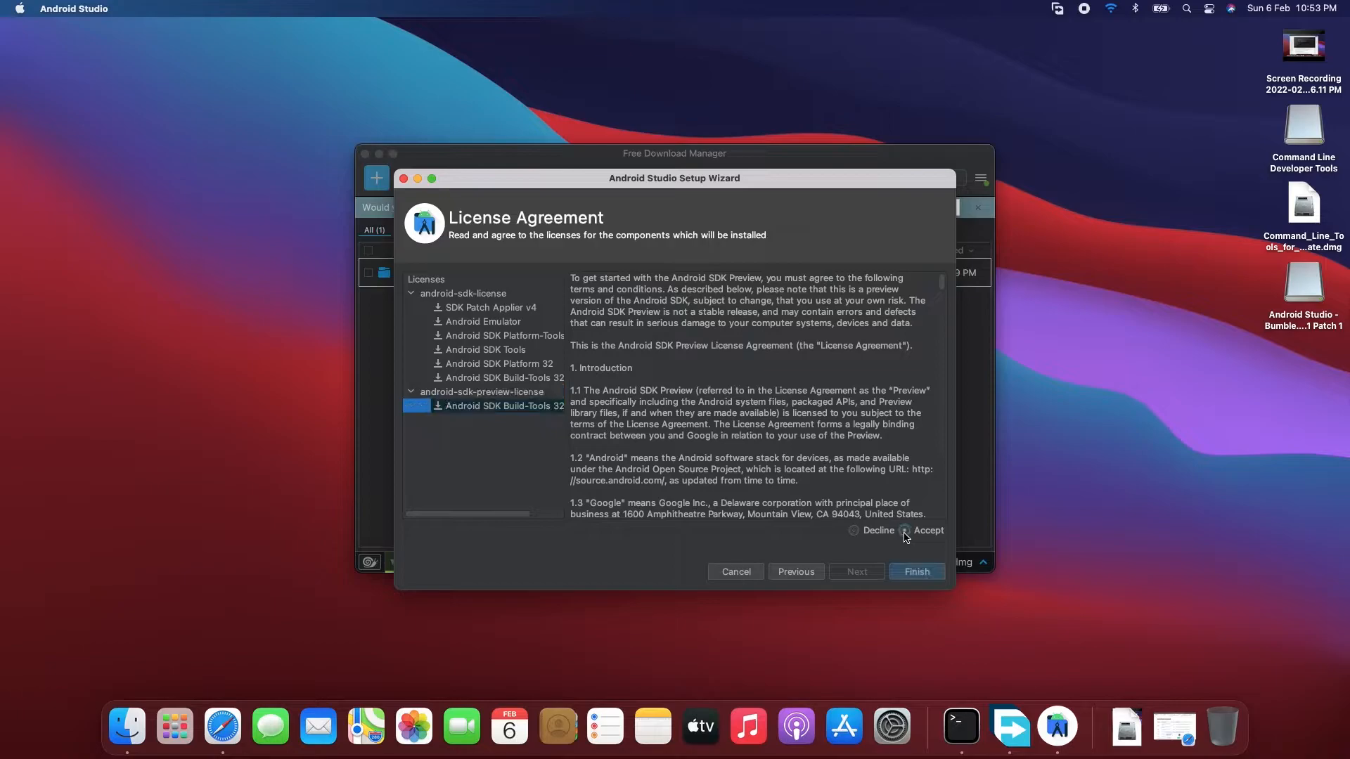
{"action": "left_click", "coordinate": [918, 573]}
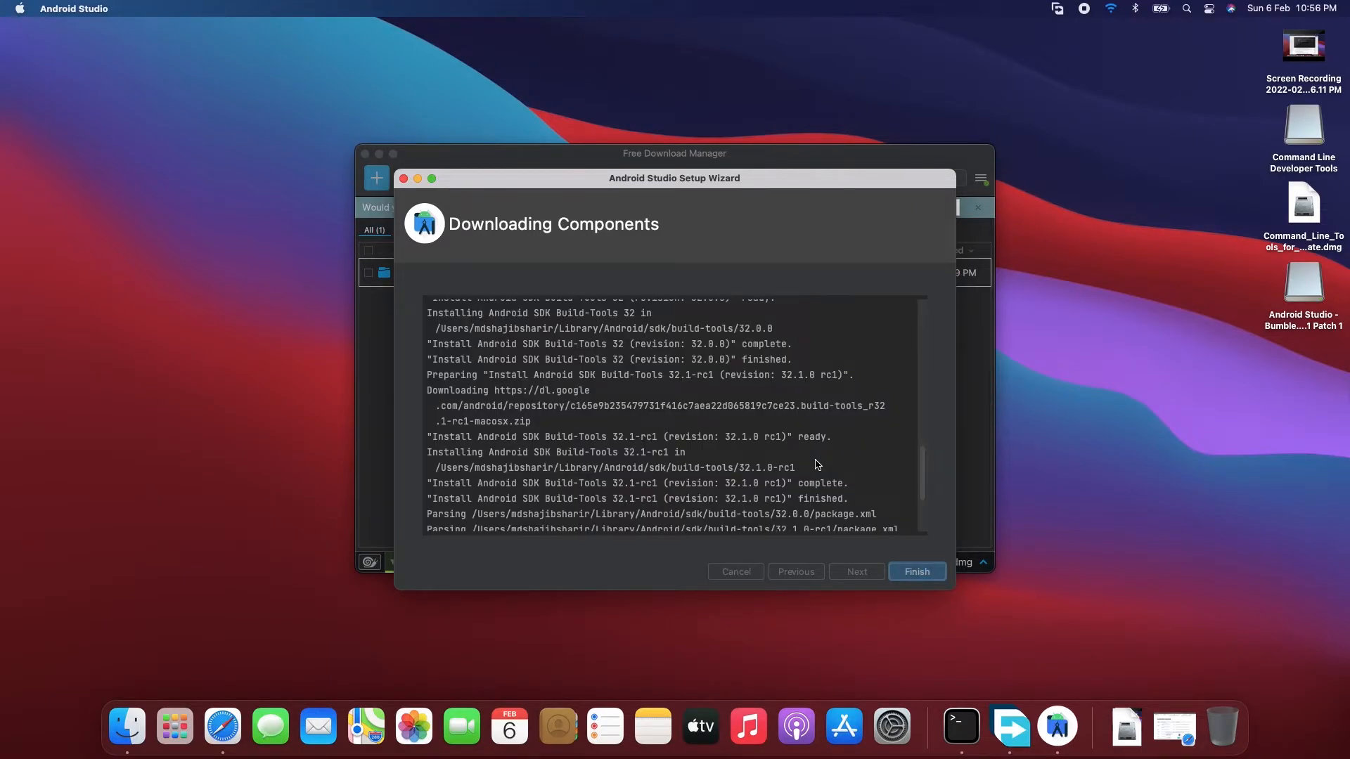
{"action": "left_click", "coordinate": [917, 571]}
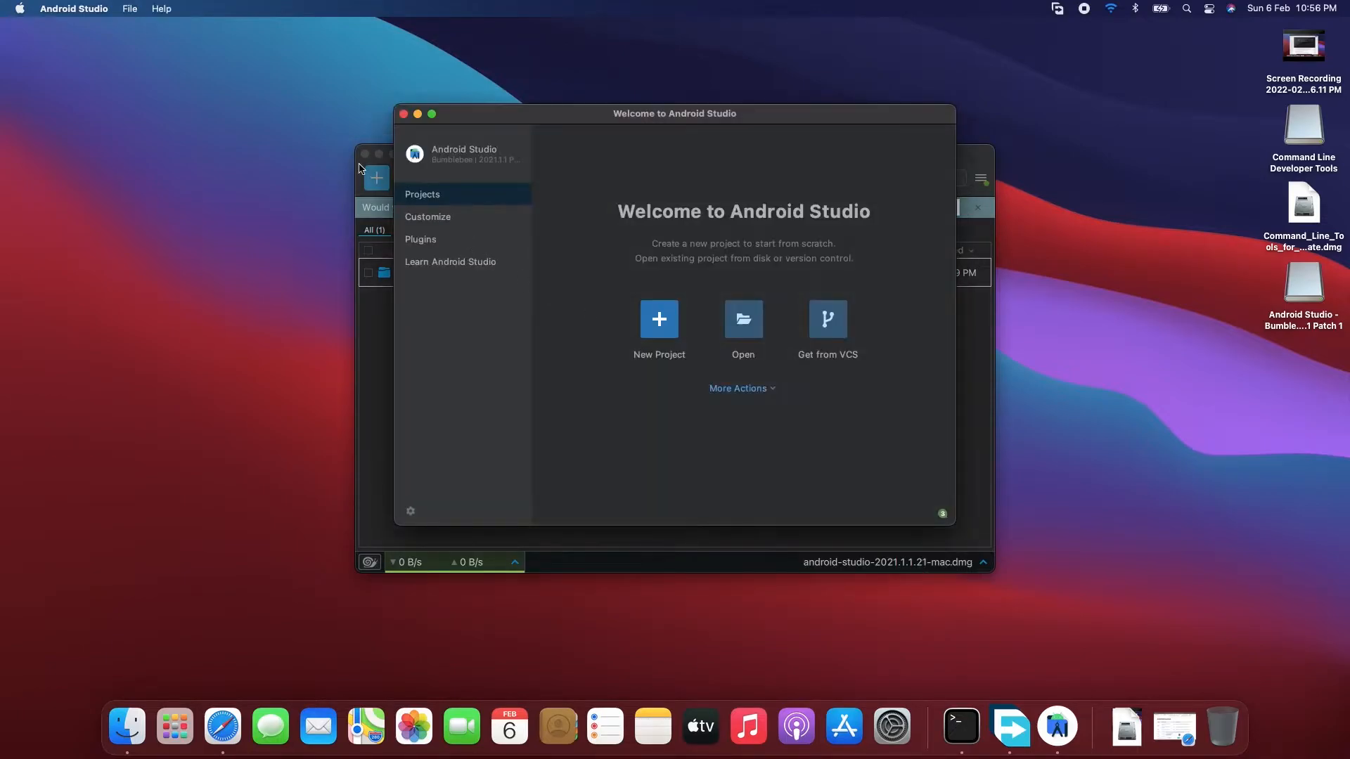
{"action": "left_click", "coordinate": [364, 155]}
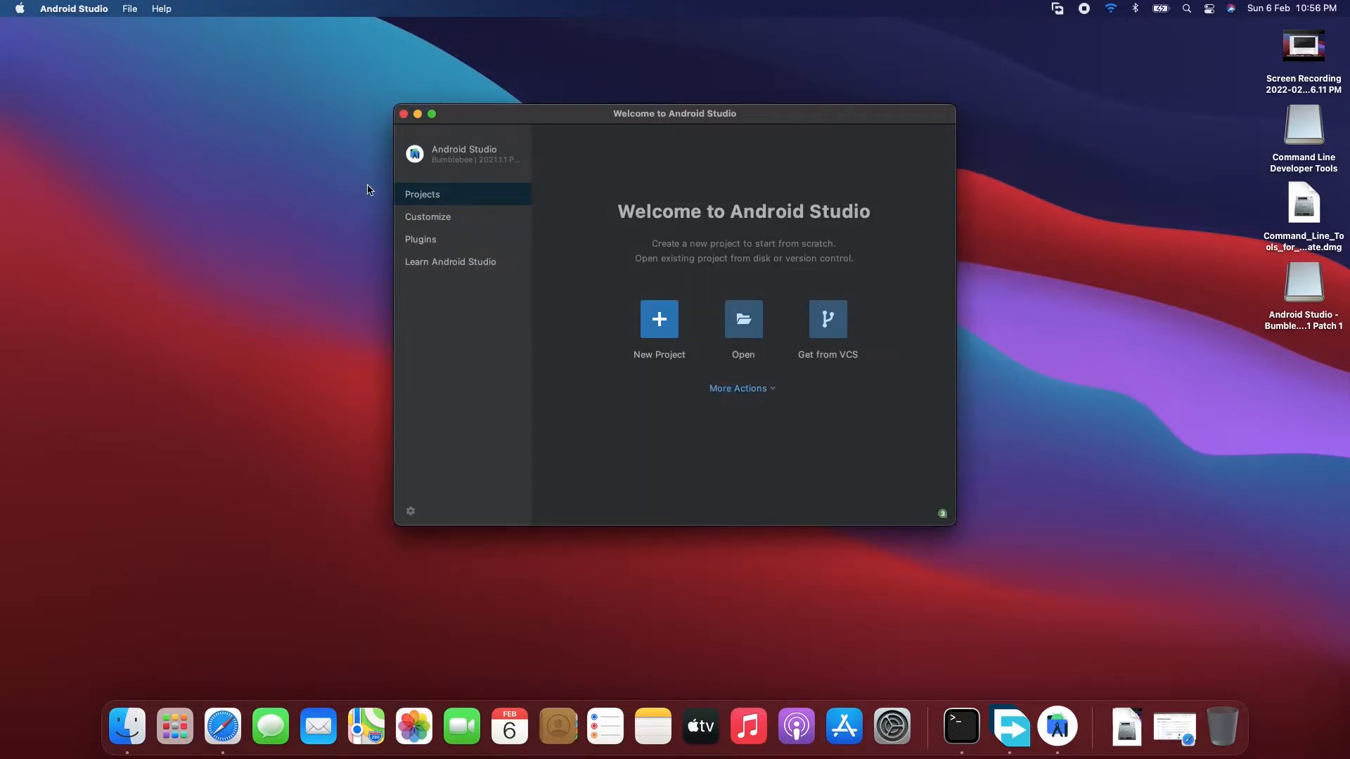
- In the SDK Manager, deselect the Android API 32 platform and select Android 12.0 (S), 11.0 (R) and 10.0 (Q)
{"action": "left_click", "coordinate": [768, 390]}
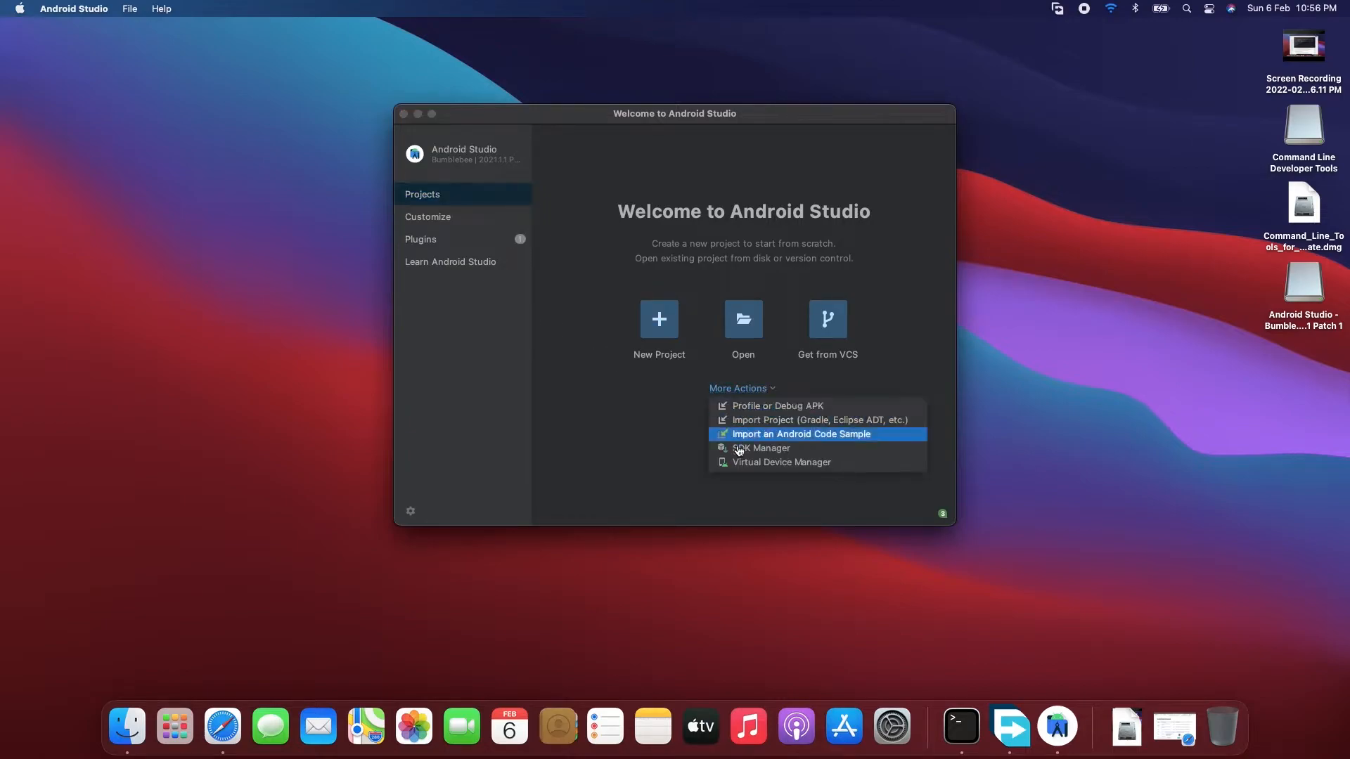
{"action": "left_click", "coordinate": [768, 451]}
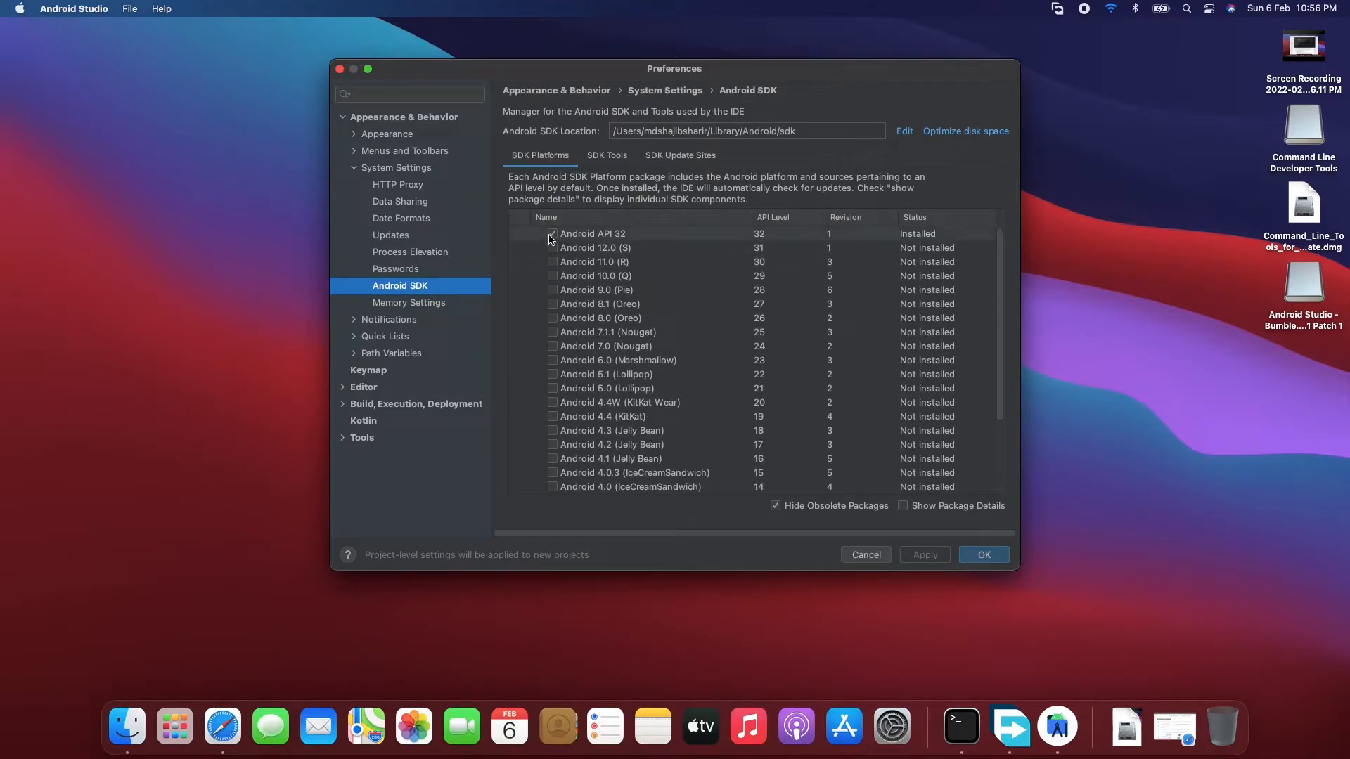
{"action": "left_click", "coordinate": [553, 236]}
{"action": "left_click", "coordinate": [553, 248]}
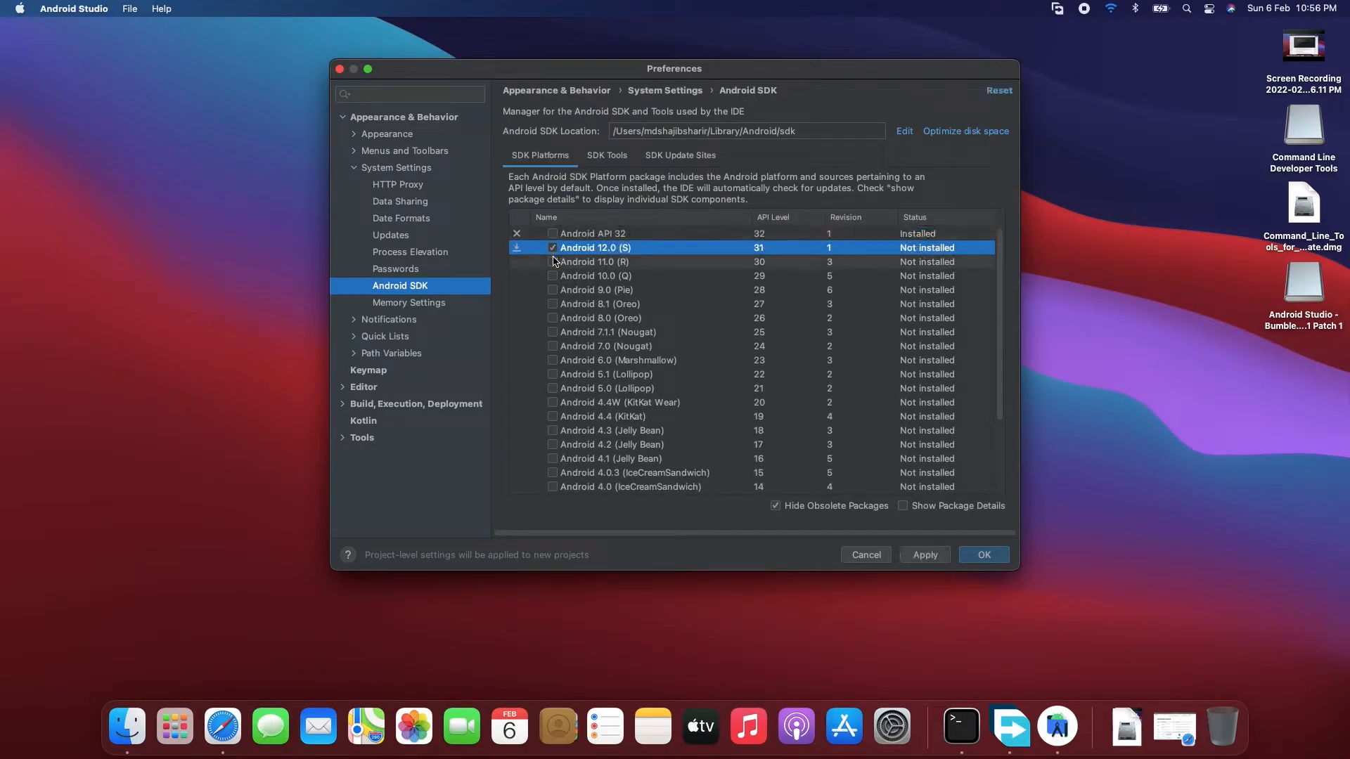
{"action": "left_click", "coordinate": [553, 263]}
{"action": "left_click", "coordinate": [552, 276]}
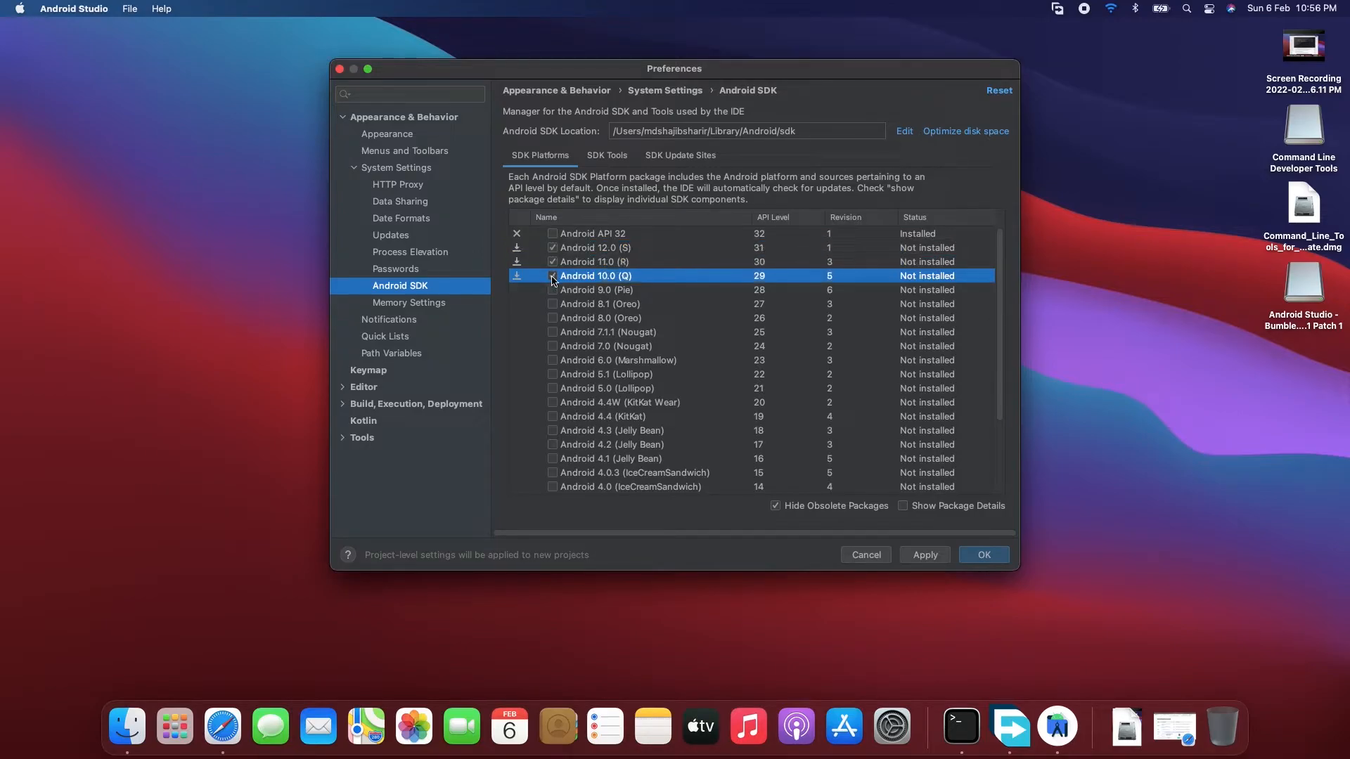
- Select the SDK tools Android SDK Command-line Tools (latest), Google Play Licensing Library and Google Play services for installation
{"action": "left_click", "coordinate": [607, 154]}
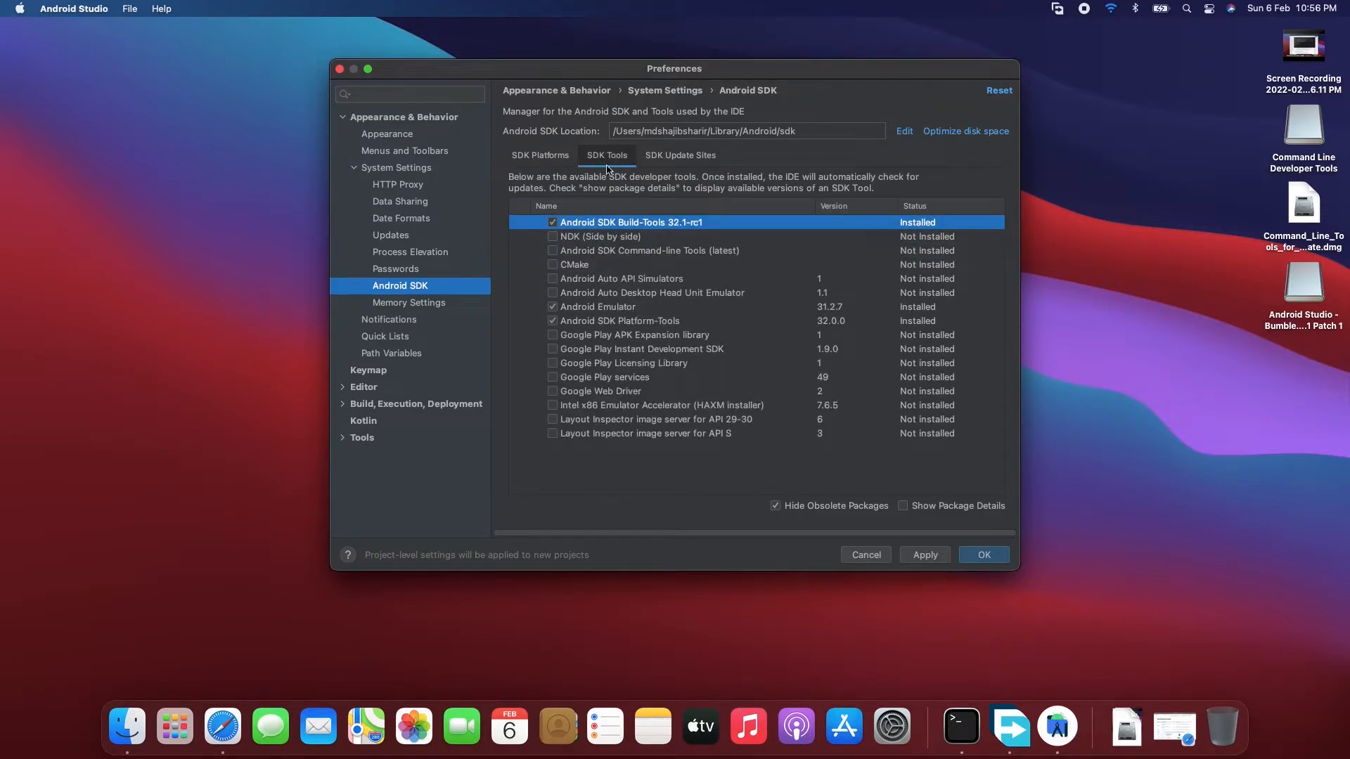
{"action": "left_click", "coordinate": [552, 251]}
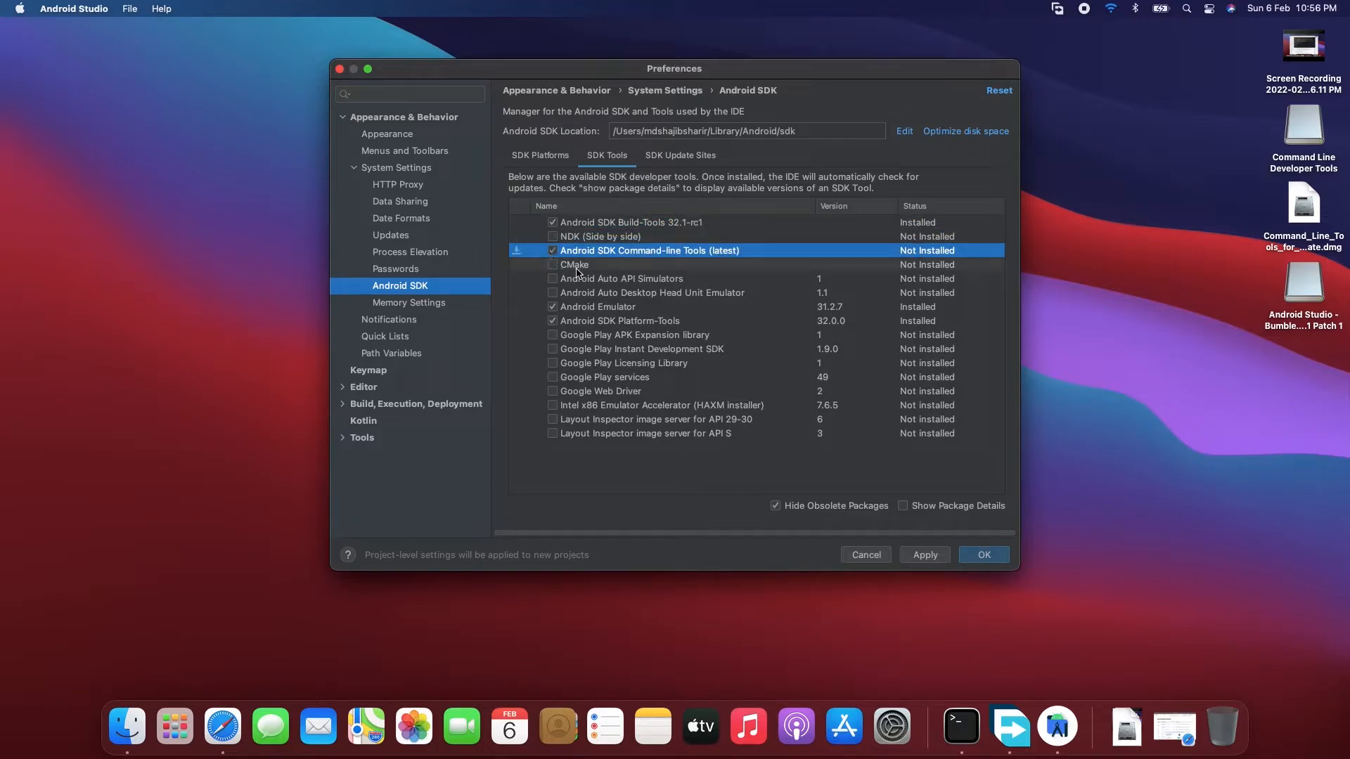
{"action": "left_click", "coordinate": [553, 363]}
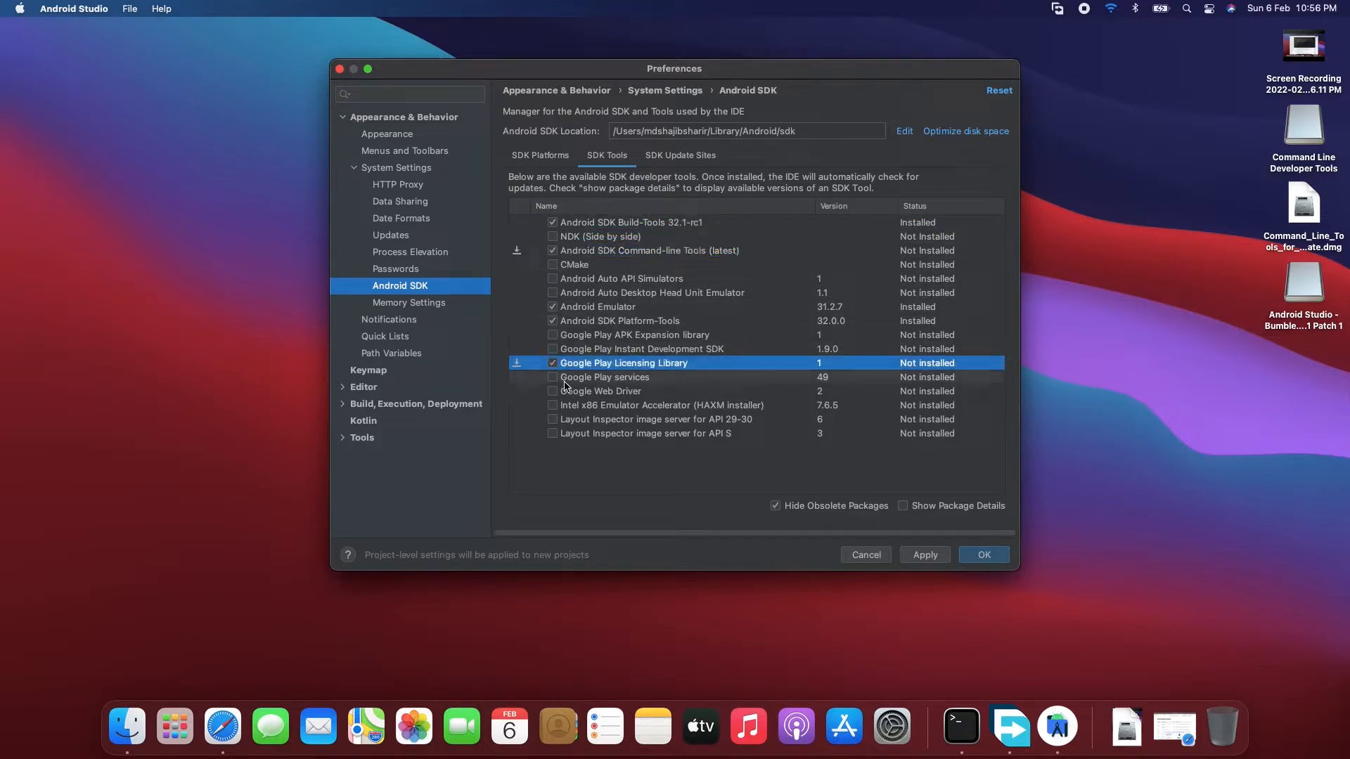
{"action": "left_click", "coordinate": [553, 377]}
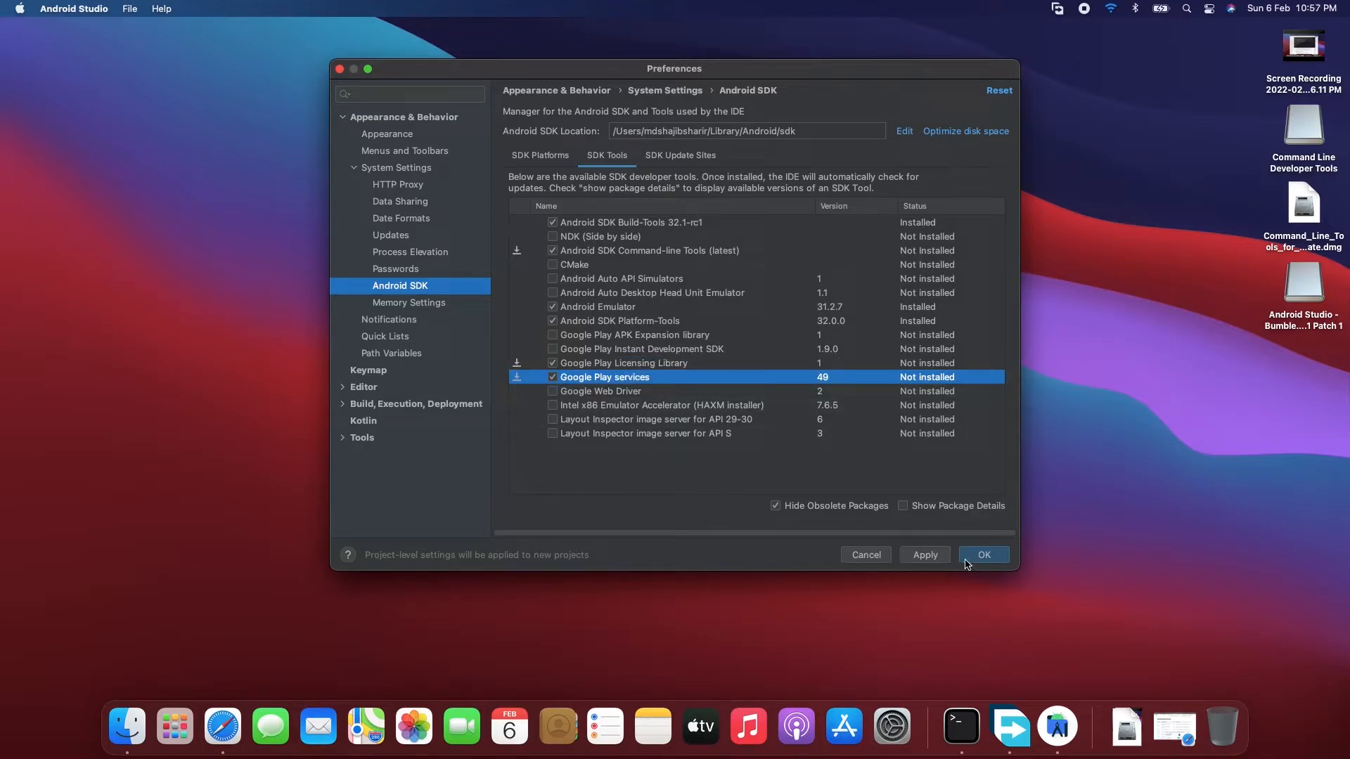
- Apply the SDK changes after reviewing the component list and disk usage, complete the installation and close the preferences
{"action": "left_click", "coordinate": [928, 560]}
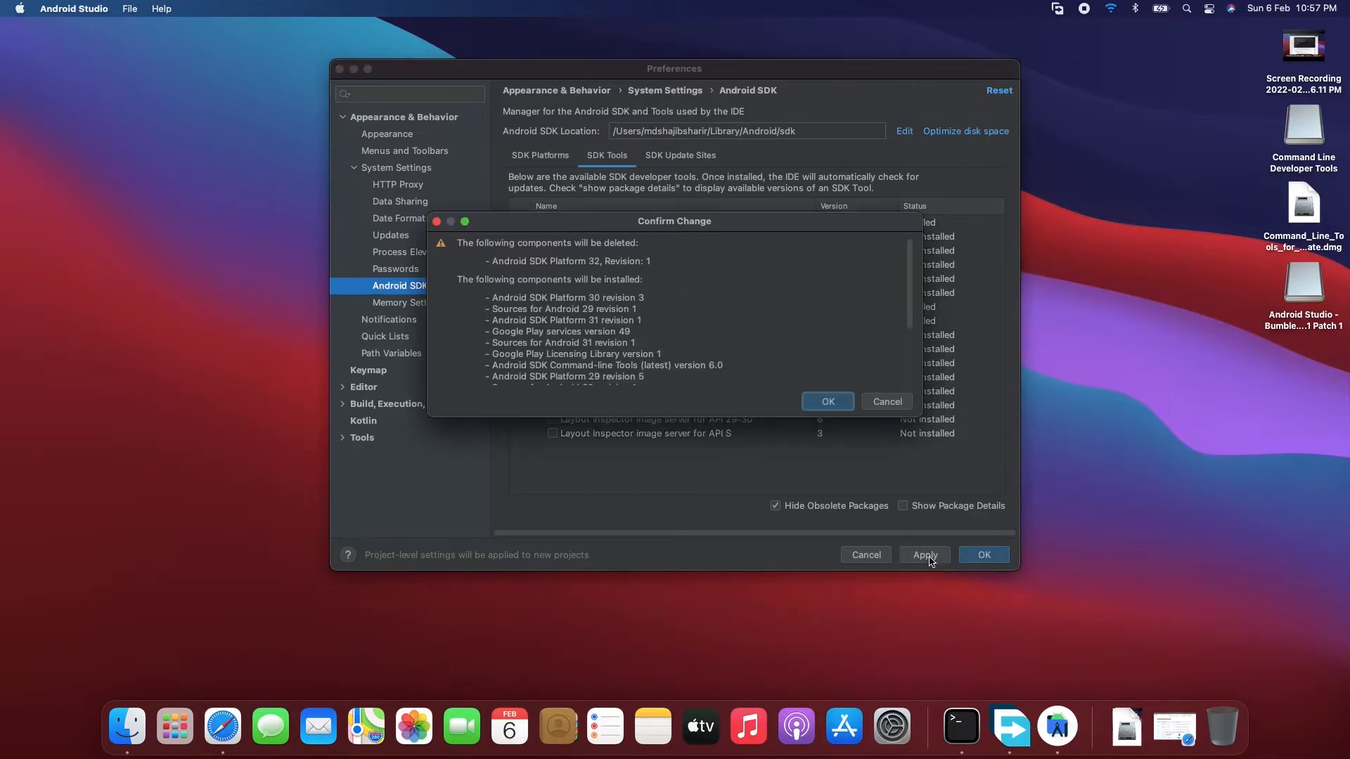
{"action": "scroll", "coordinate": [709, 329], "scroll_direction": "down", "scroll_amount": 3}
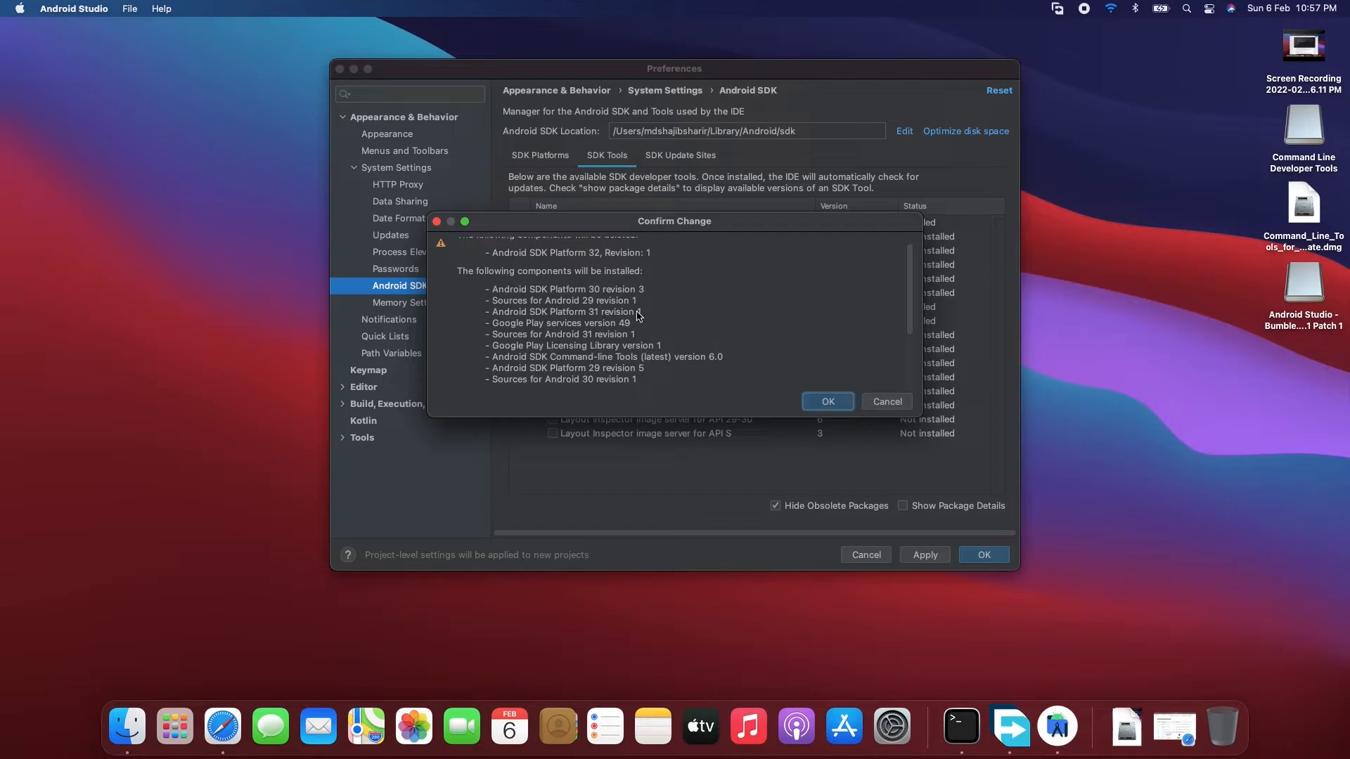
{"action": "scroll", "coordinate": [556, 320], "scroll_direction": "down", "scroll_amount": 2}
{"action": "left_click_drag", "start_coordinate": [606, 350], "coordinate": [659, 353]}
{"action": "left_click", "coordinate": [662, 352]}
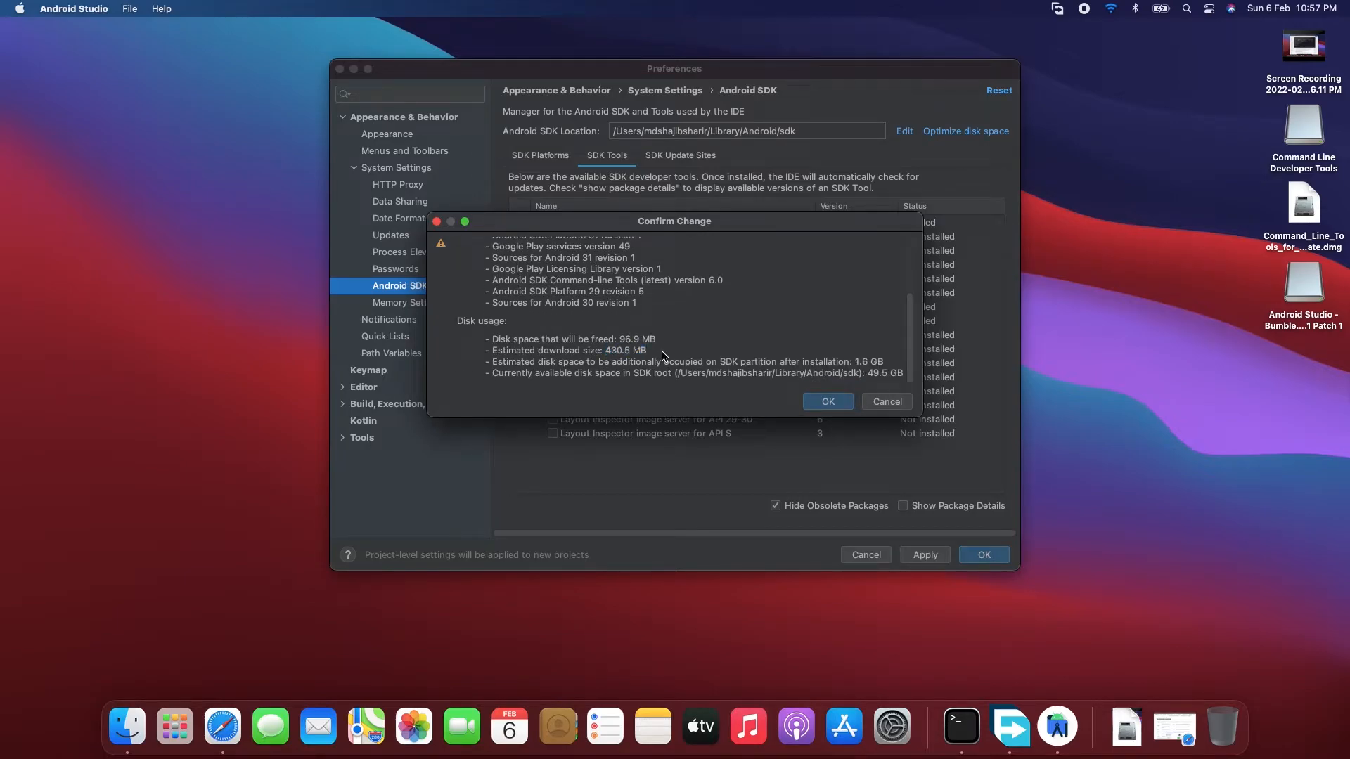
{"action": "left_click", "coordinate": [827, 402]}
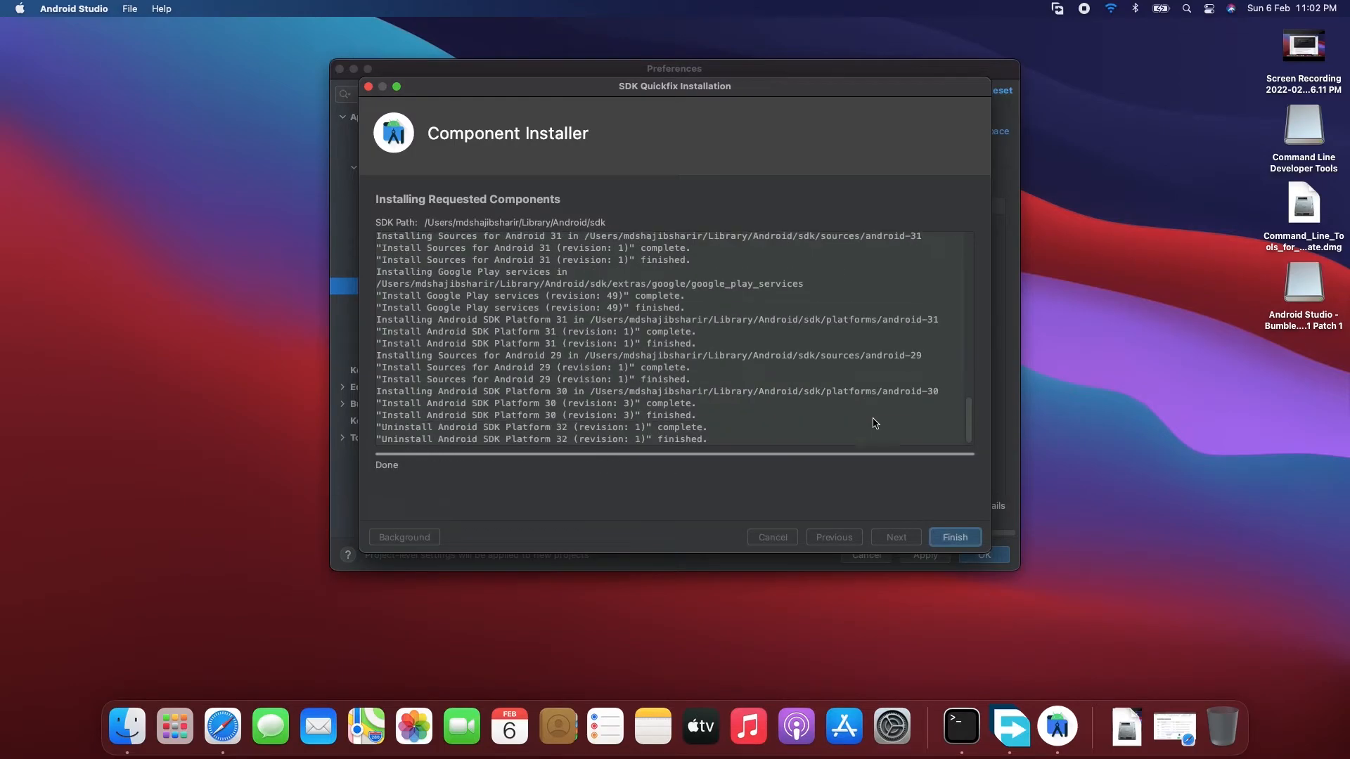
{"action": "left_click", "coordinate": [965, 537]}
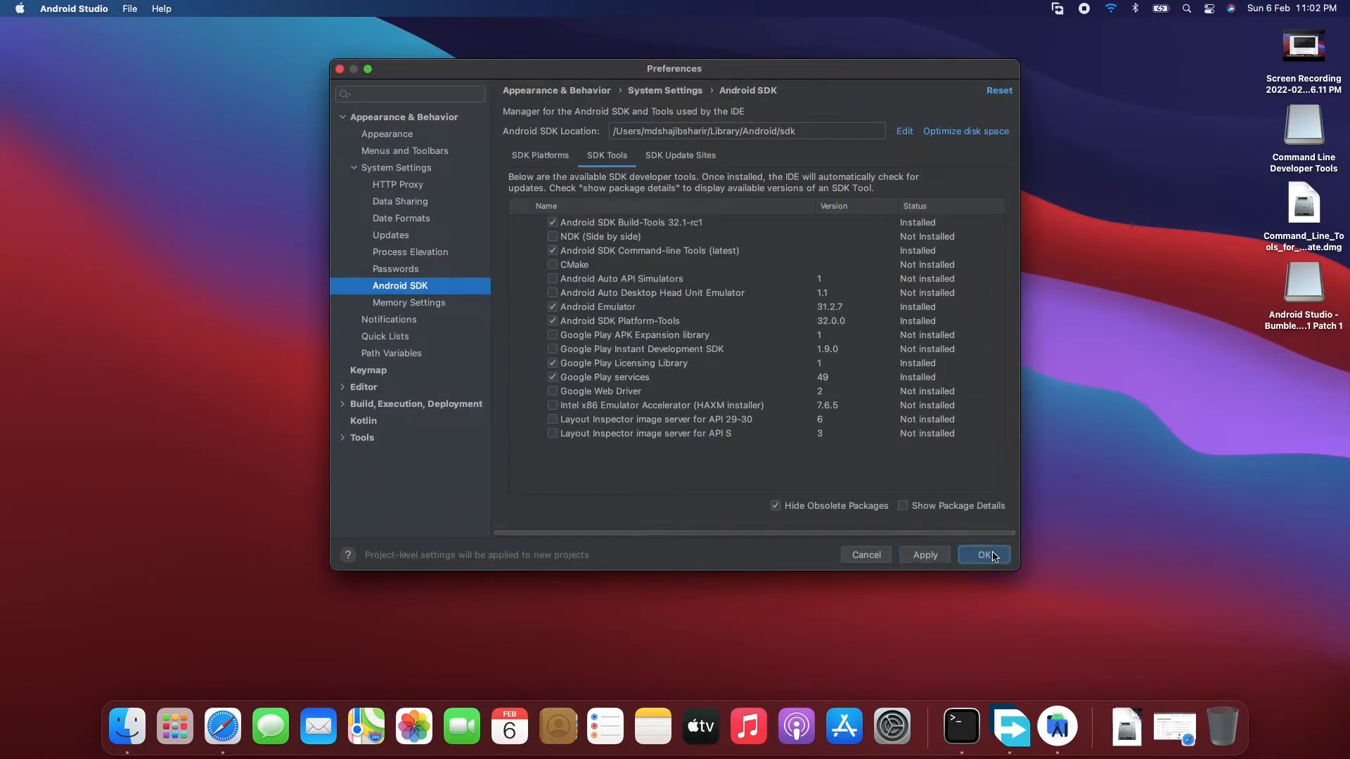
{"action": "left_click", "coordinate": [992, 555]}
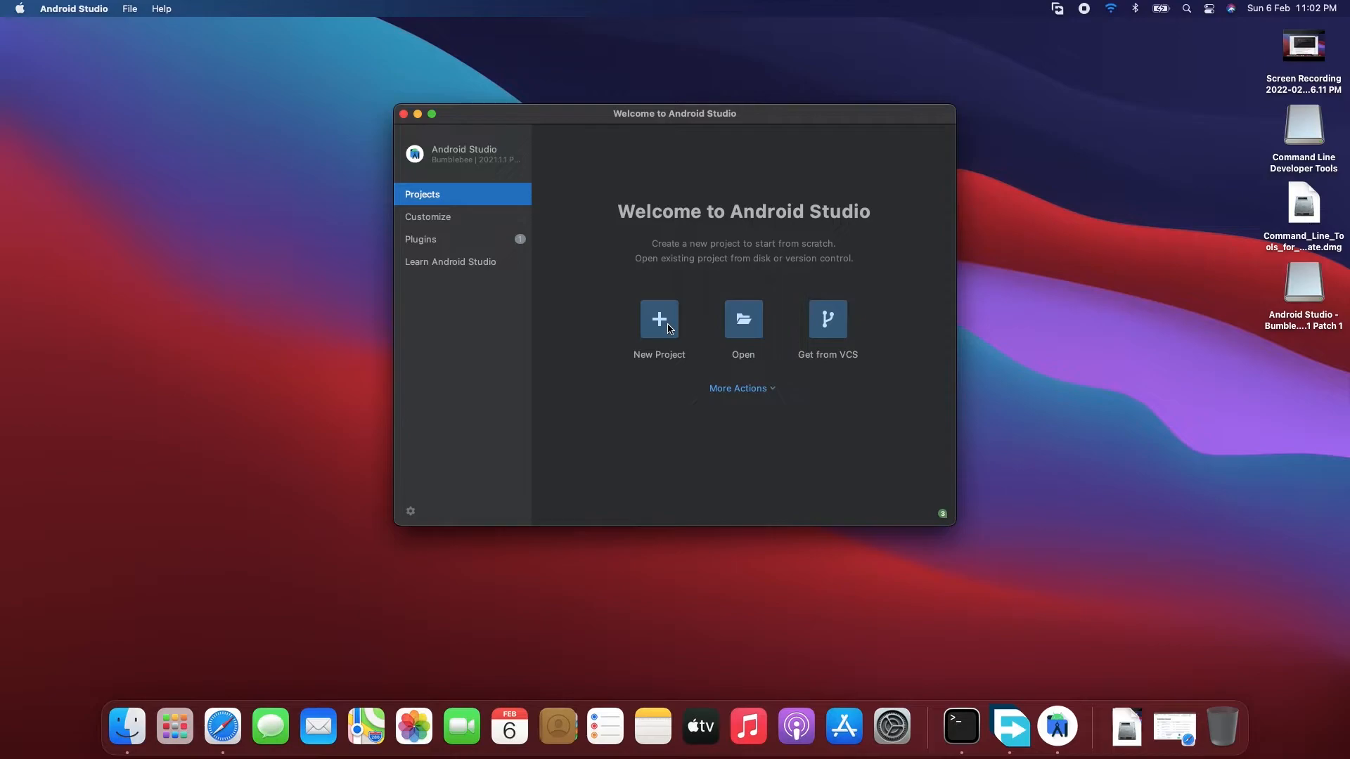
- Start a new Empty Activity project with Java as the language and API 21: Android 5.0 (Lollipop) as the minimum SDK
{"action": "left_click", "coordinate": [668, 329]}
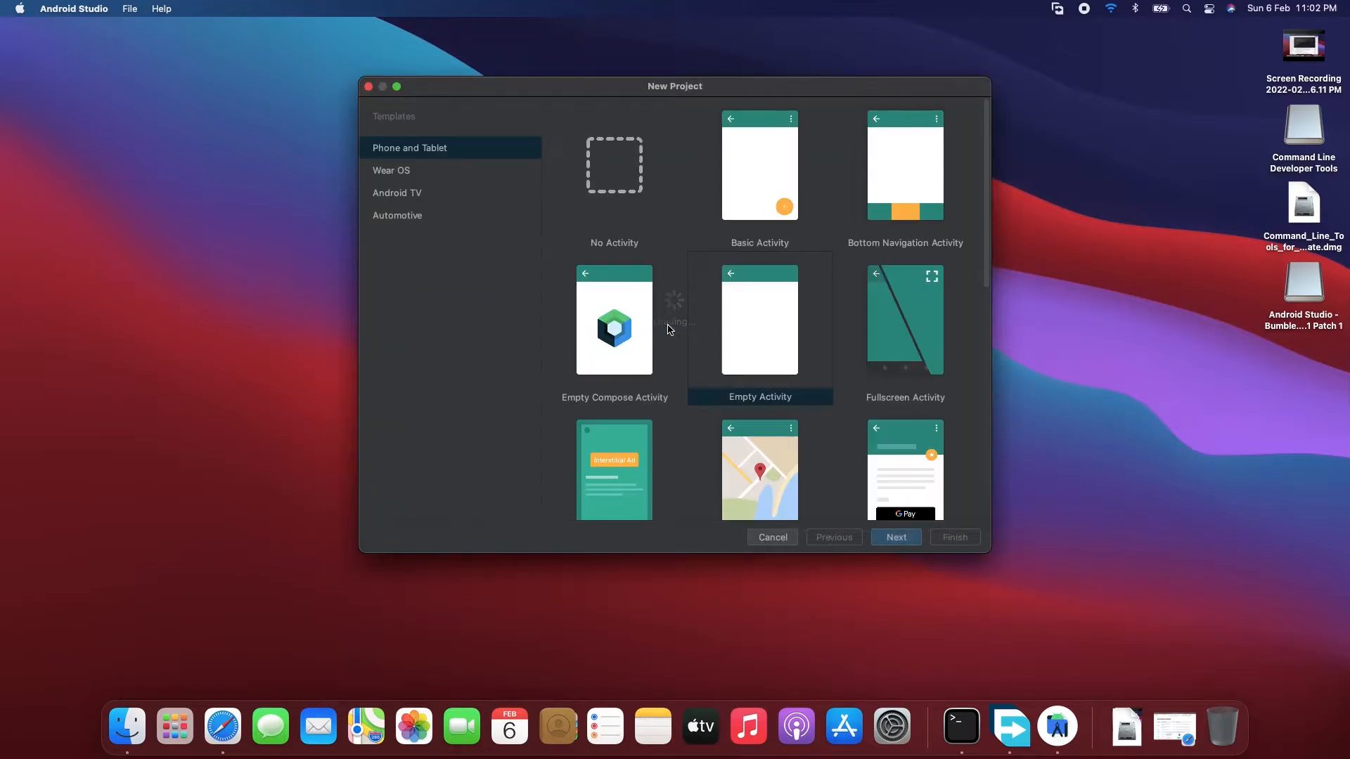
{"action": "left_click", "coordinate": [750, 344]}
{"action": "left_click", "coordinate": [889, 535]}
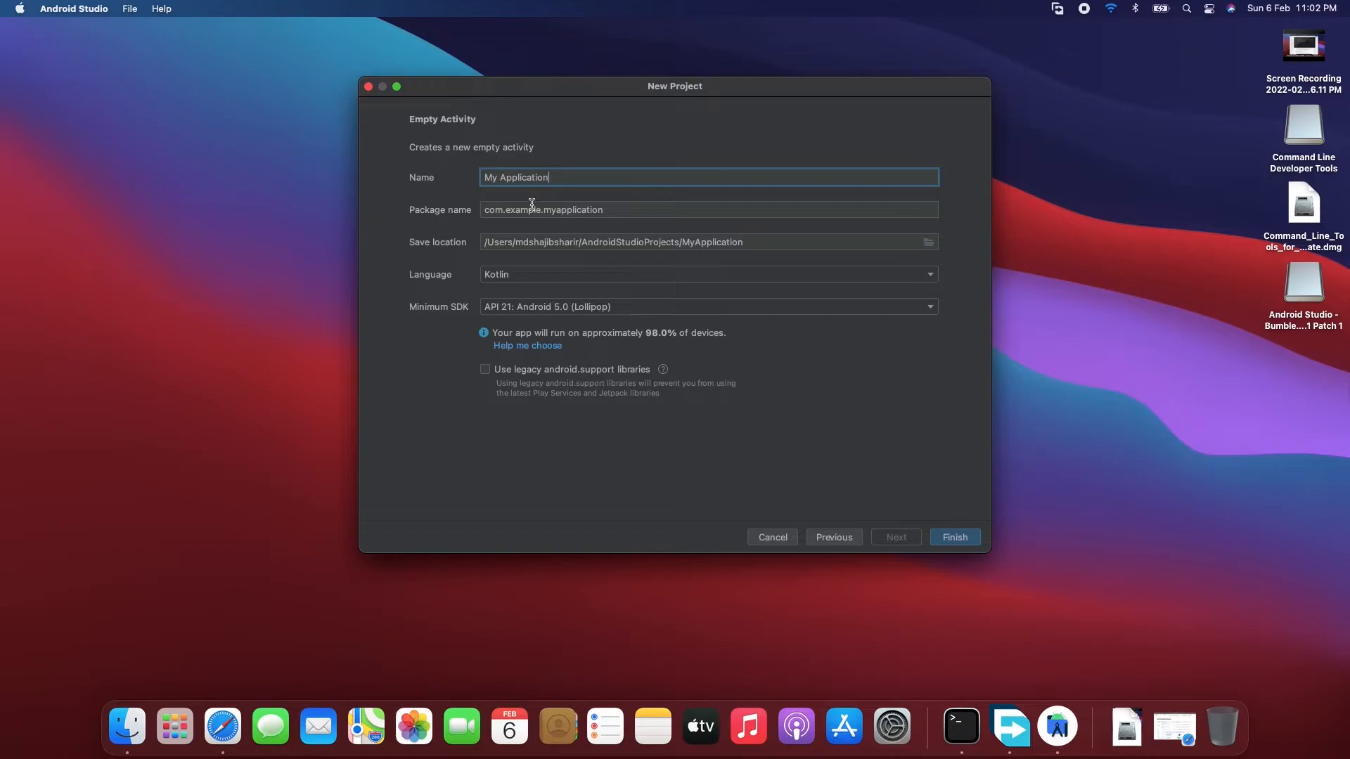
{"action": "left_click", "coordinate": [541, 274]}
{"action": "left_click", "coordinate": [526, 290]}
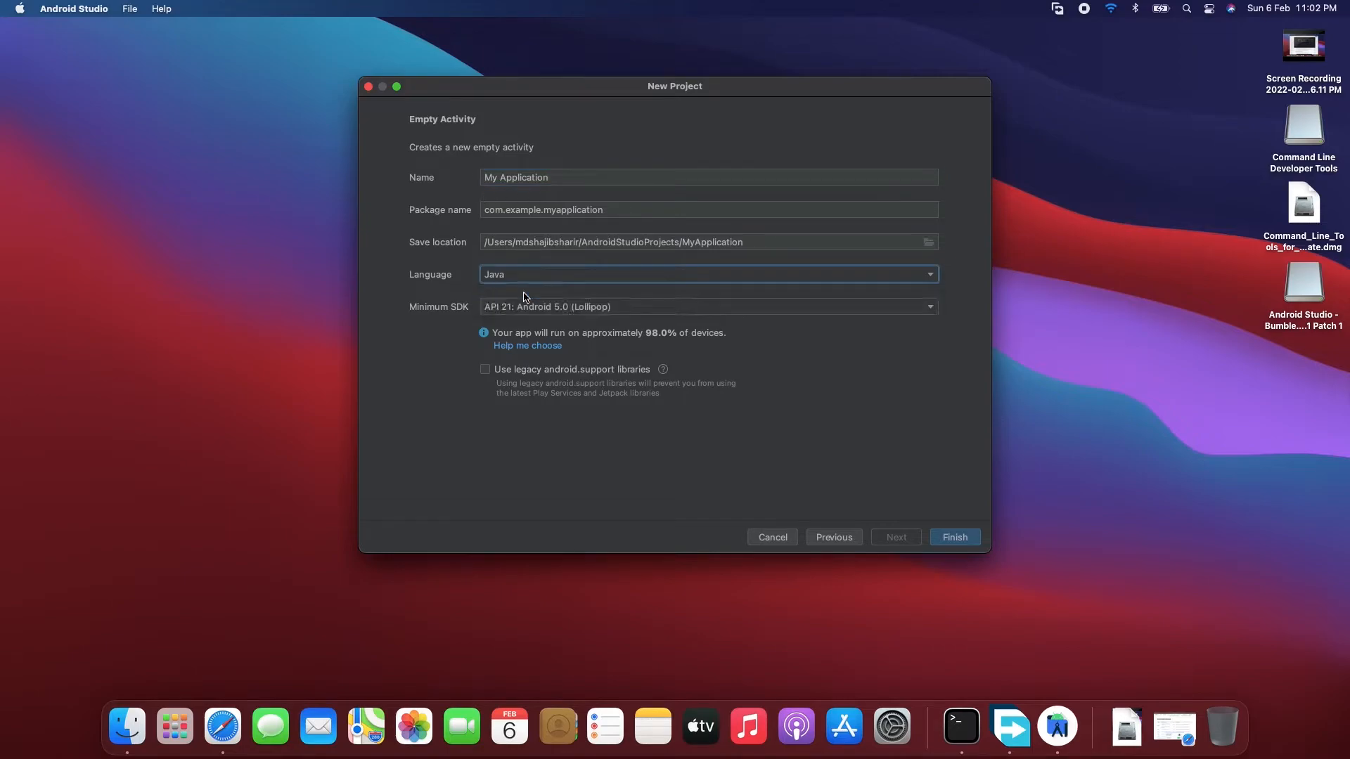
{"action": "left_click", "coordinate": [580, 310]}
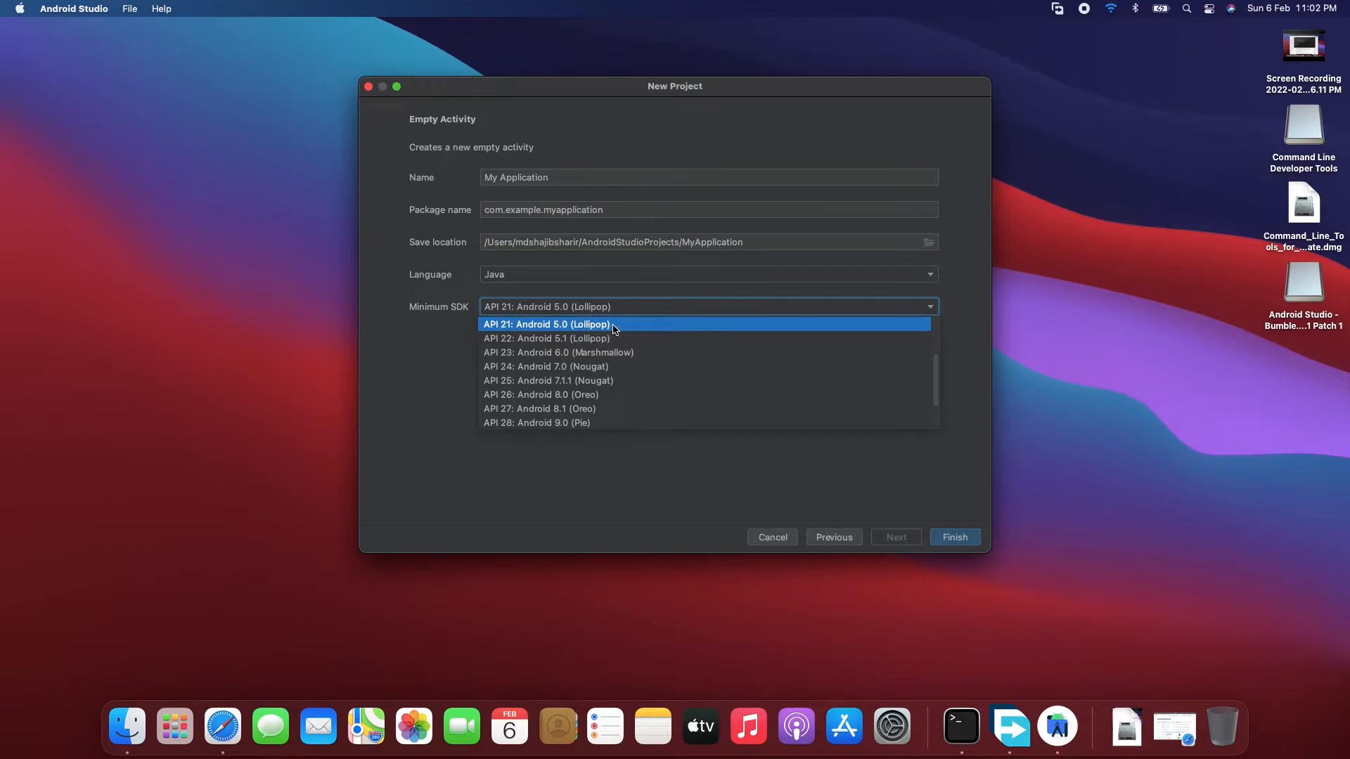
{"action": "left_click", "coordinate": [614, 325]}
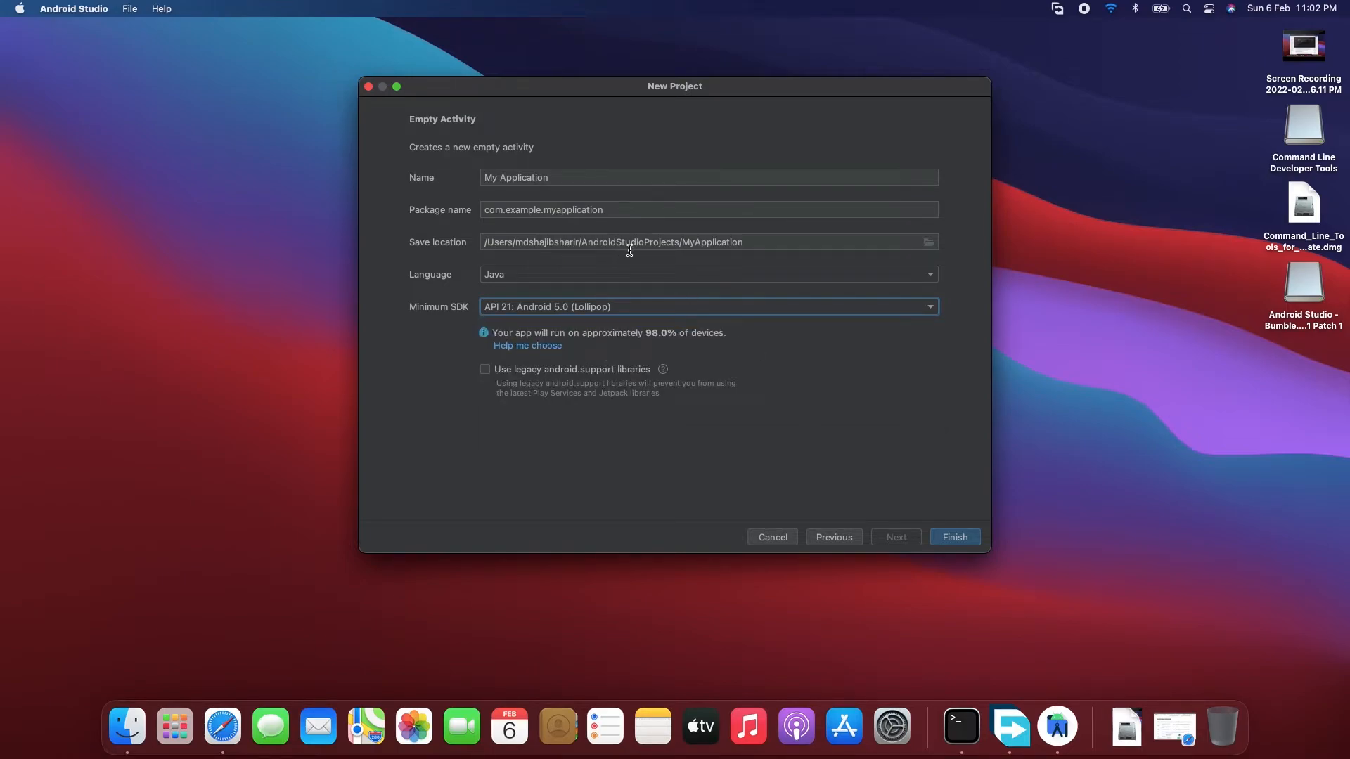
- Set the new project's save location to the Desktop folder
{"action": "left_click", "coordinate": [928, 243]}
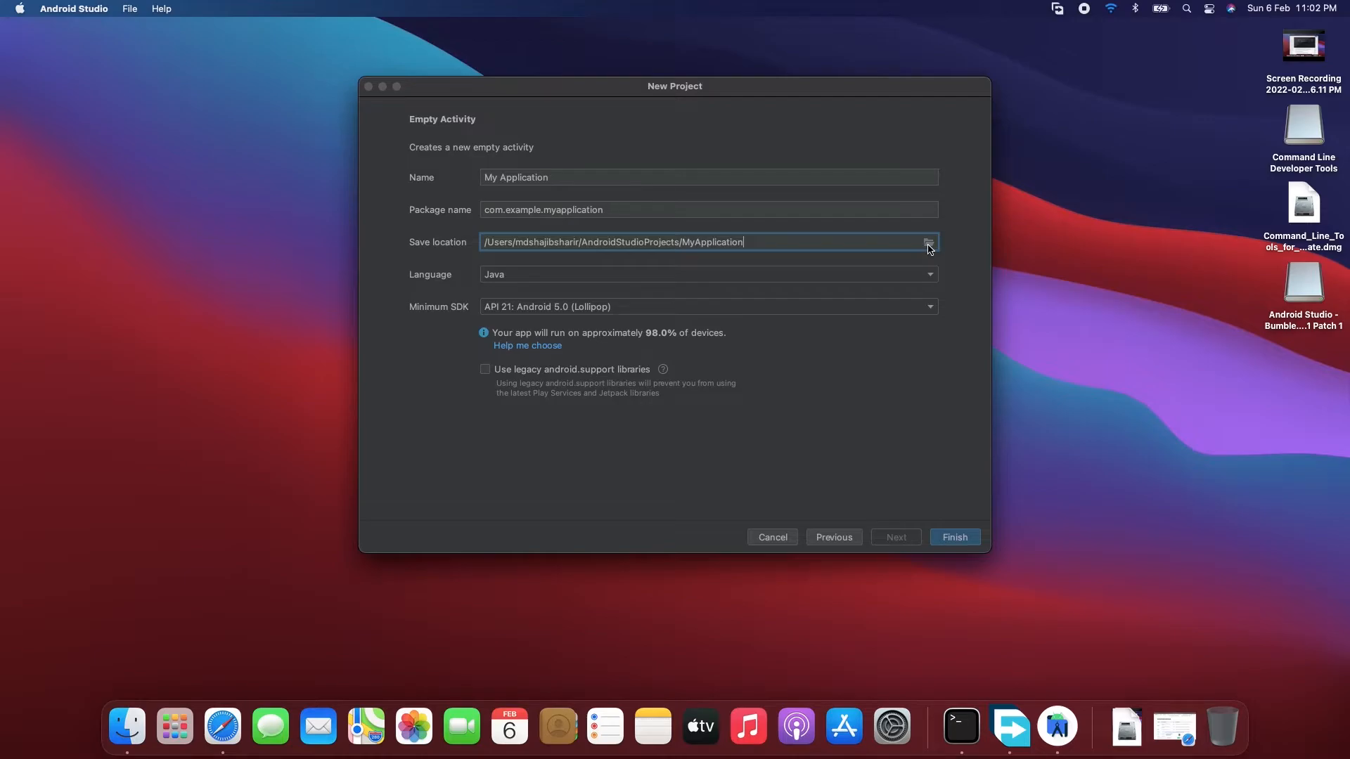
{"action": "left_click", "coordinate": [439, 182]}
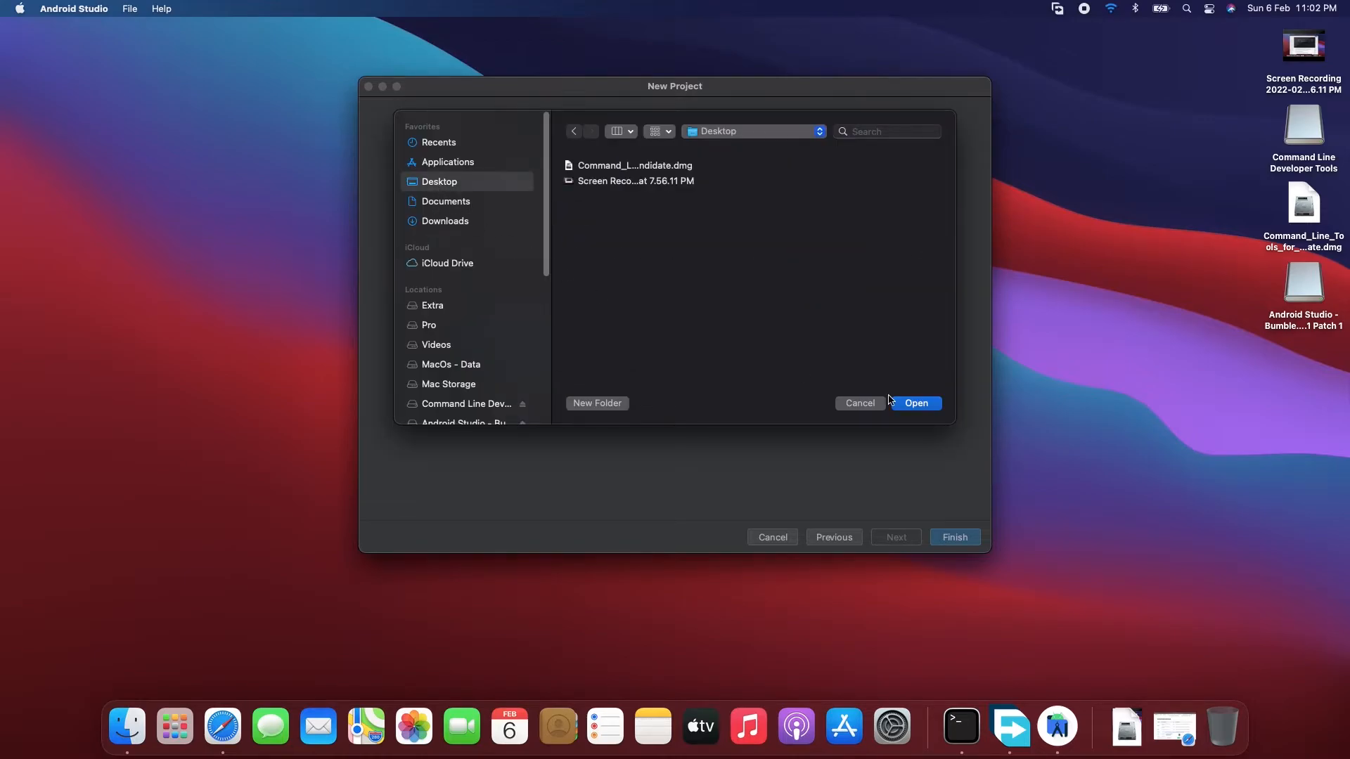
{"action": "left_click", "coordinate": [914, 403]}
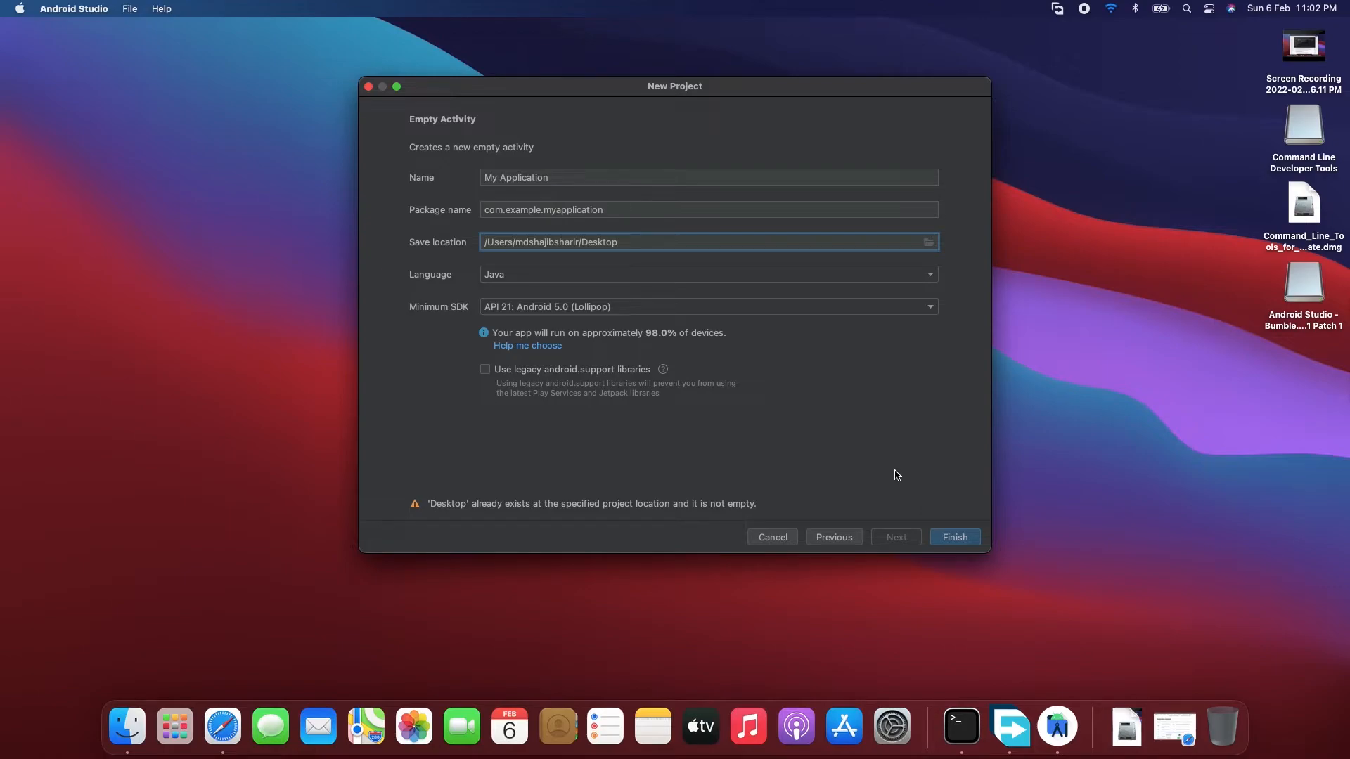
- Create a folder named Android on the Desktop as the save location and finish creating the project
{"action": "left_click", "coordinate": [928, 243]}
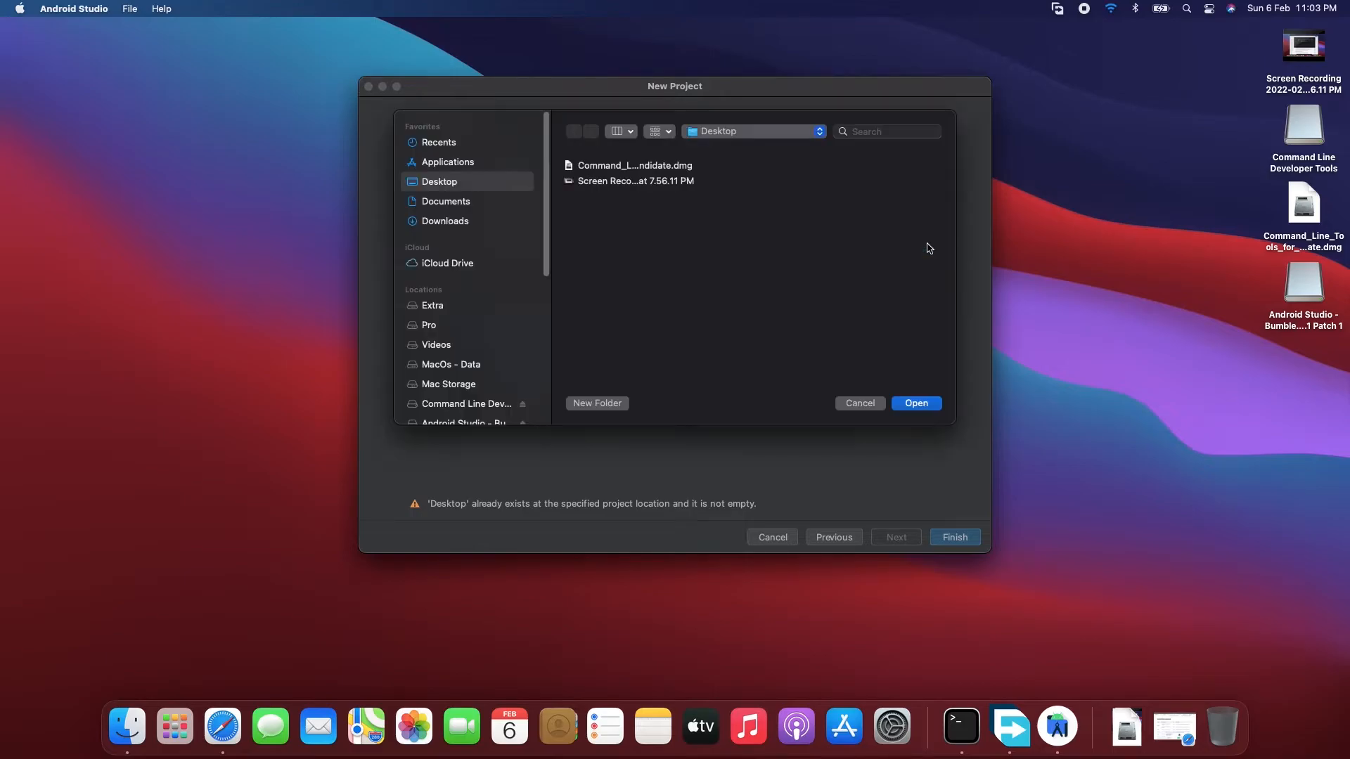
{"action": "left_click", "coordinate": [606, 403]}
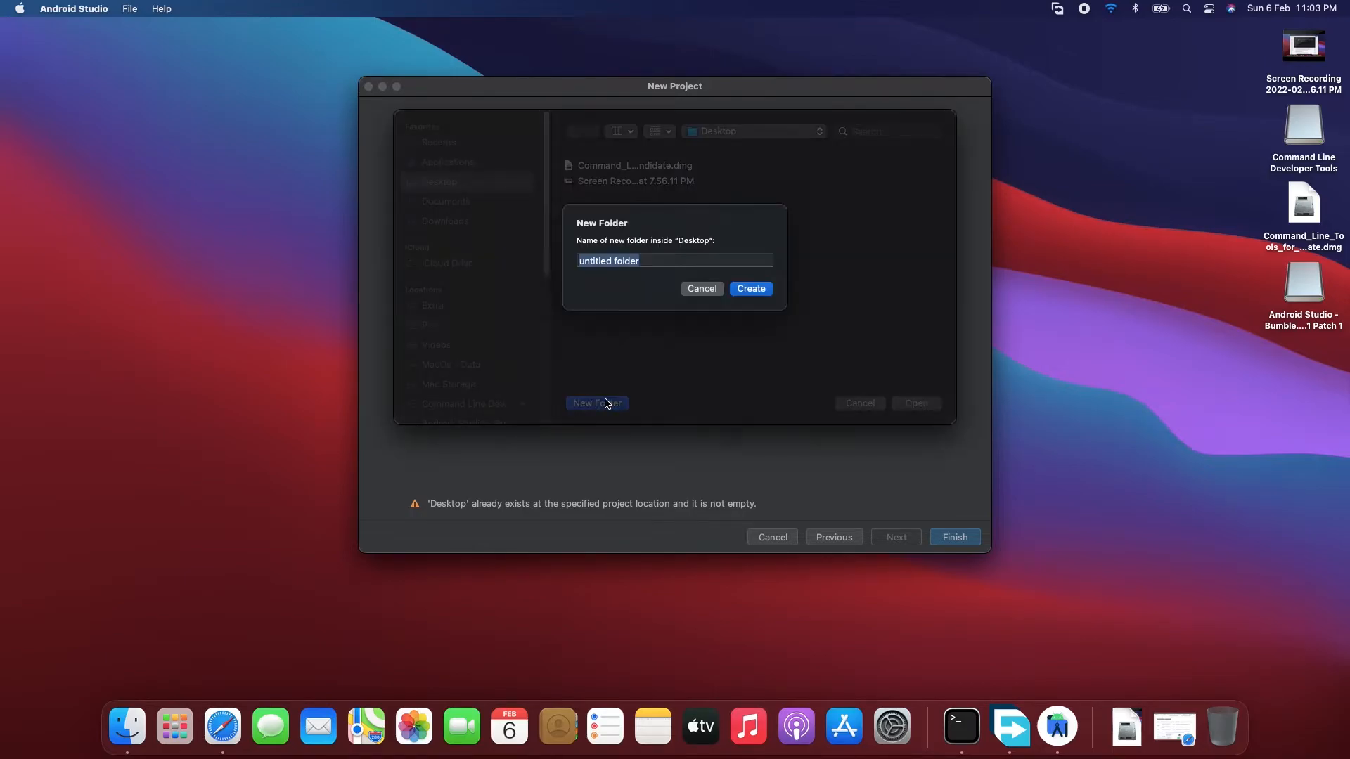
{"action": "type", "text": "Android"}
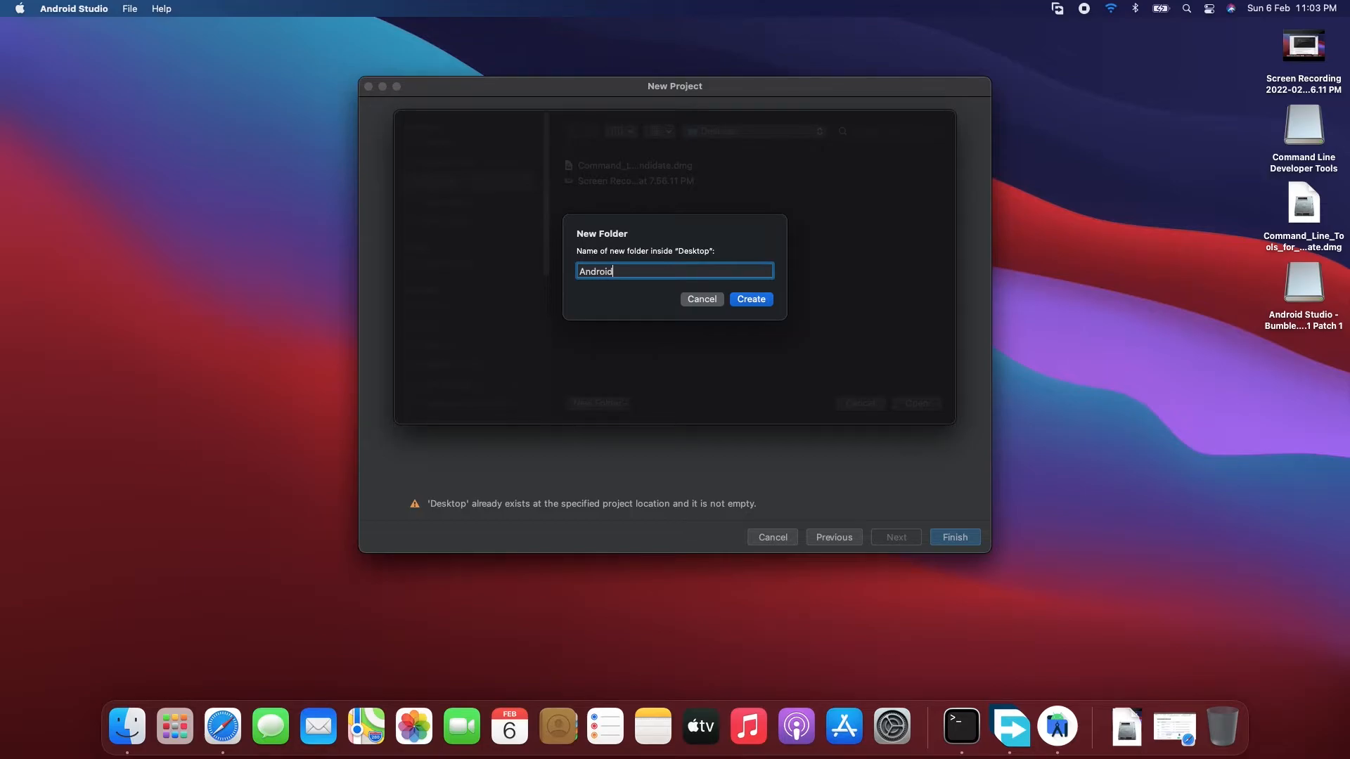
{"action": "key", "text": "Return"}
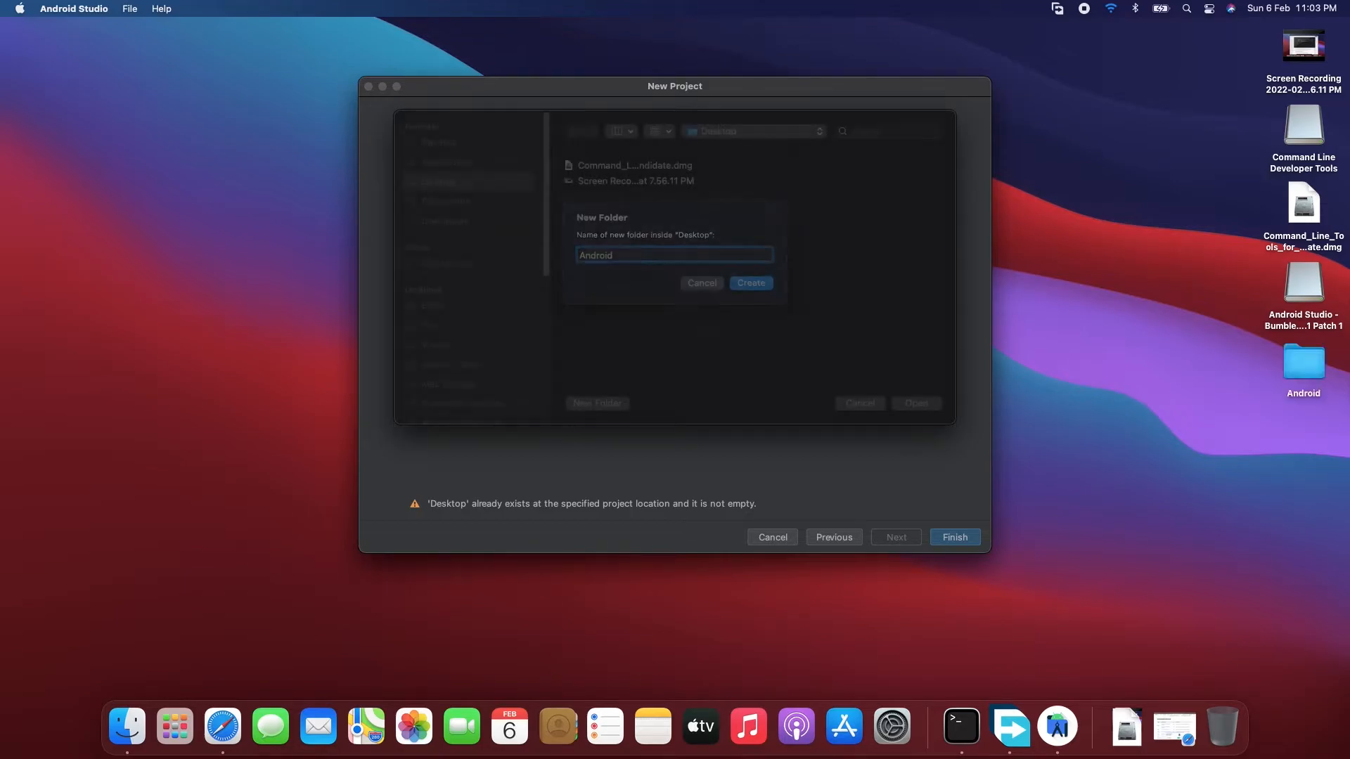
{"action": "left_click", "coordinate": [911, 404]}
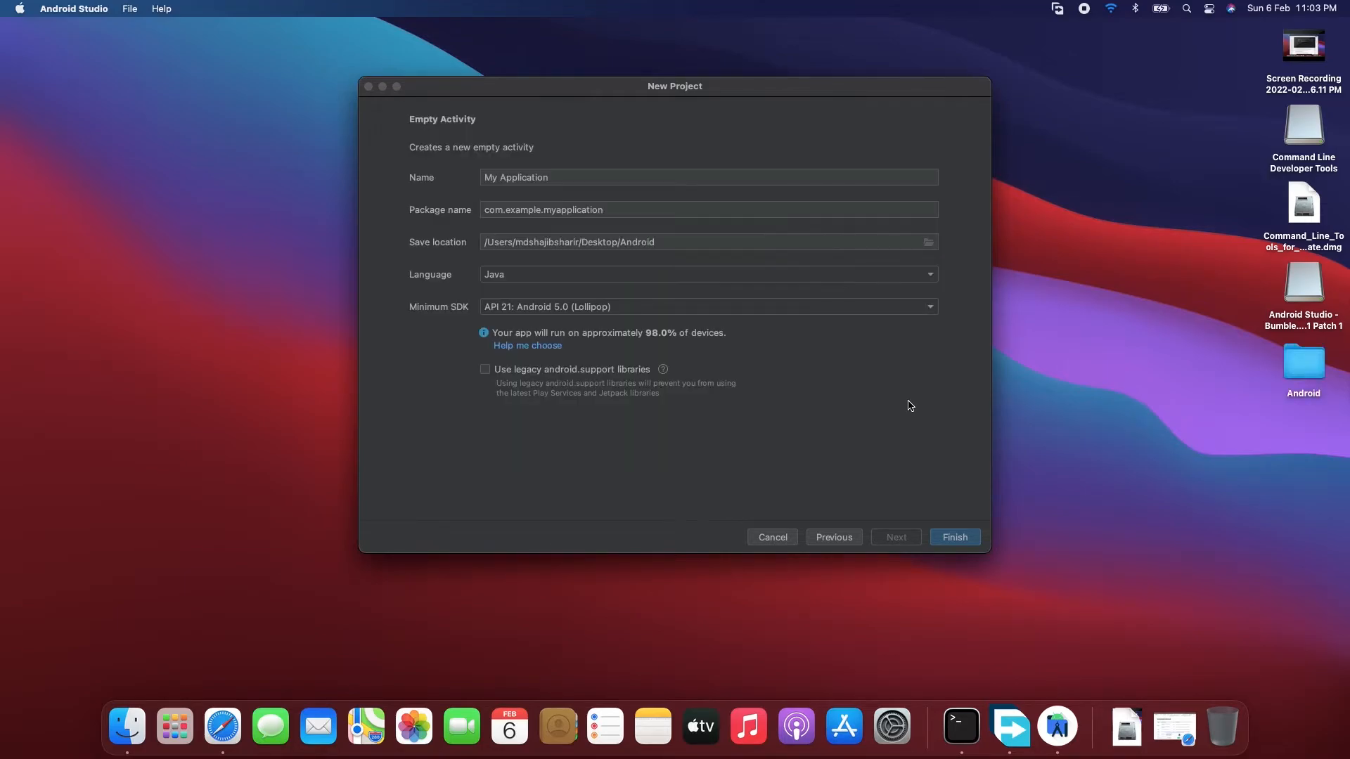
{"action": "left_click", "coordinate": [958, 539]}
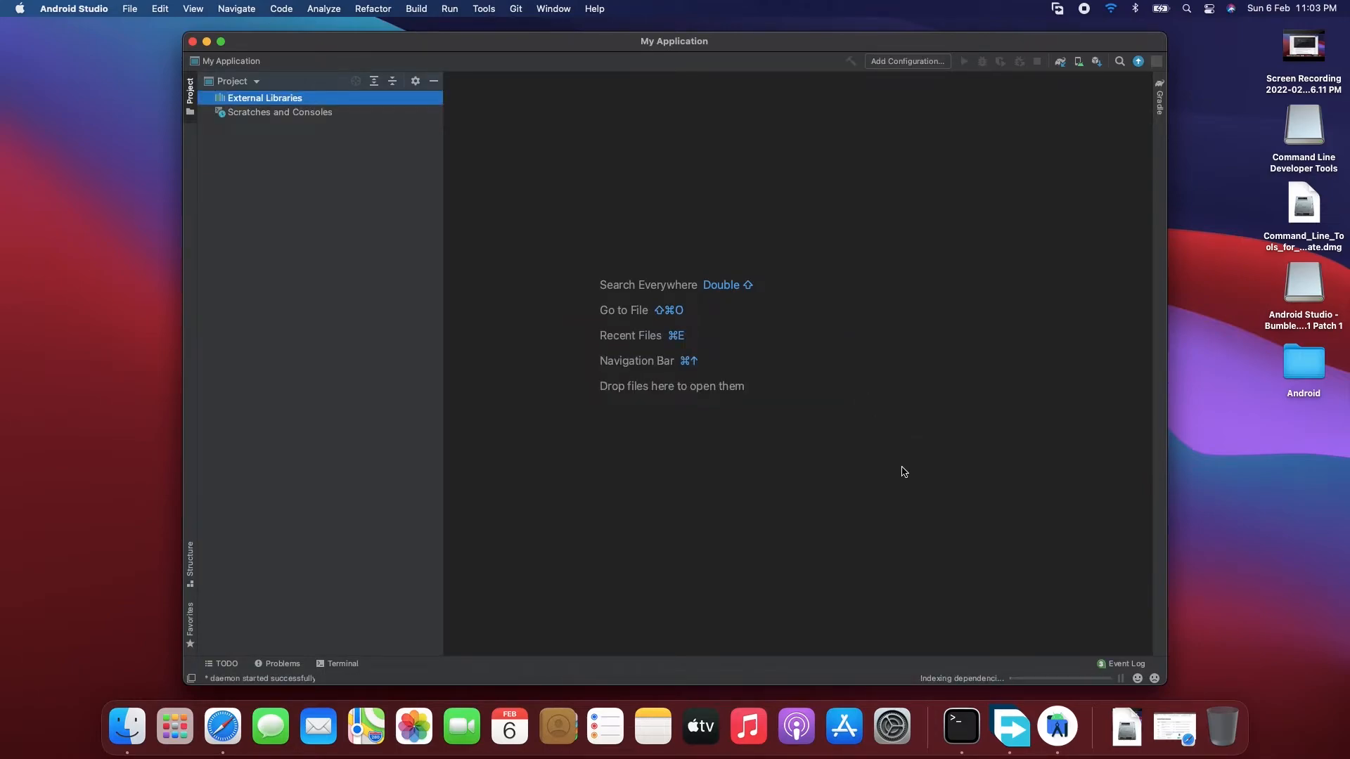
- Quit the background app with the blue arrow icon that is running in the Dock
{"action": "right_click", "coordinate": [1015, 722]}
{"action": "left_click", "coordinate": [1018, 630]}
- Make the project window full screen and close the What's New in Bumblebee information
{"action": "left_click", "coordinate": [222, 43]}
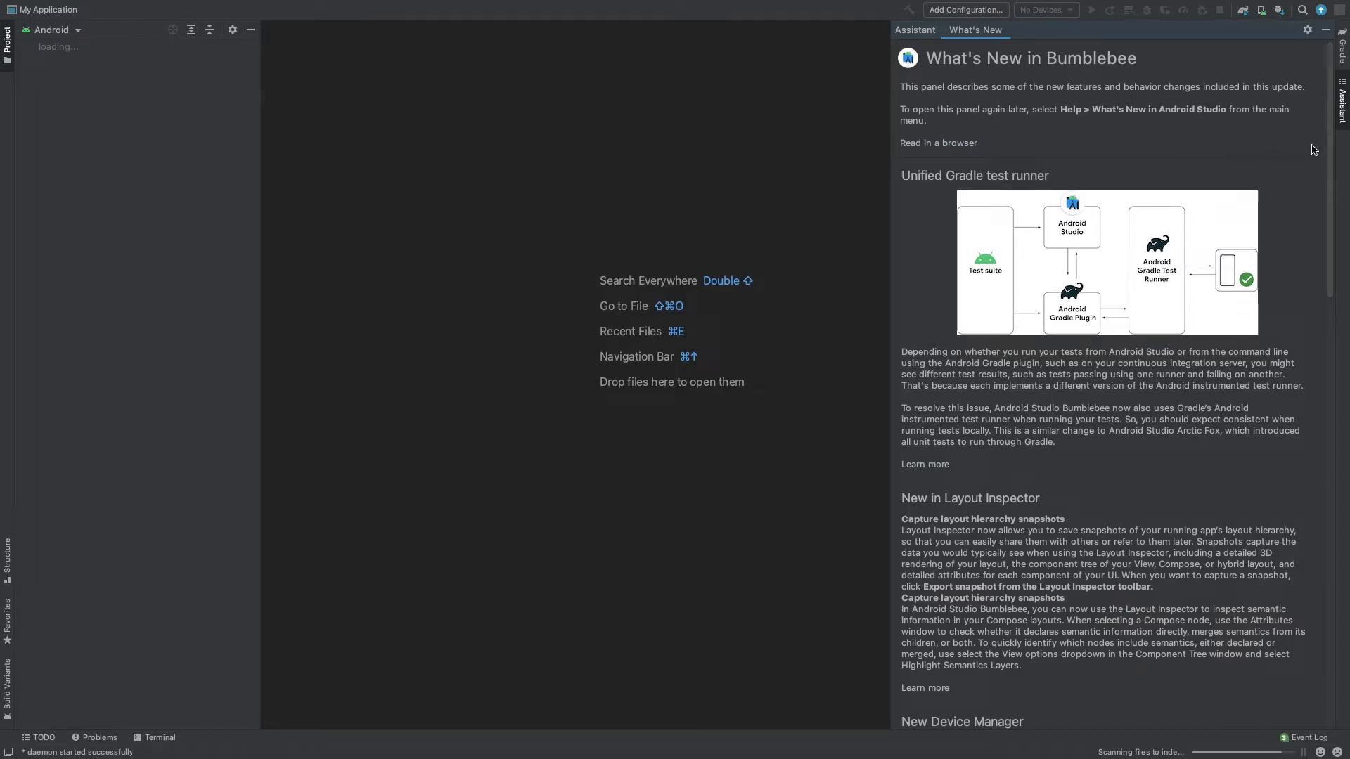
{"action": "left_click", "coordinate": [1326, 29]}
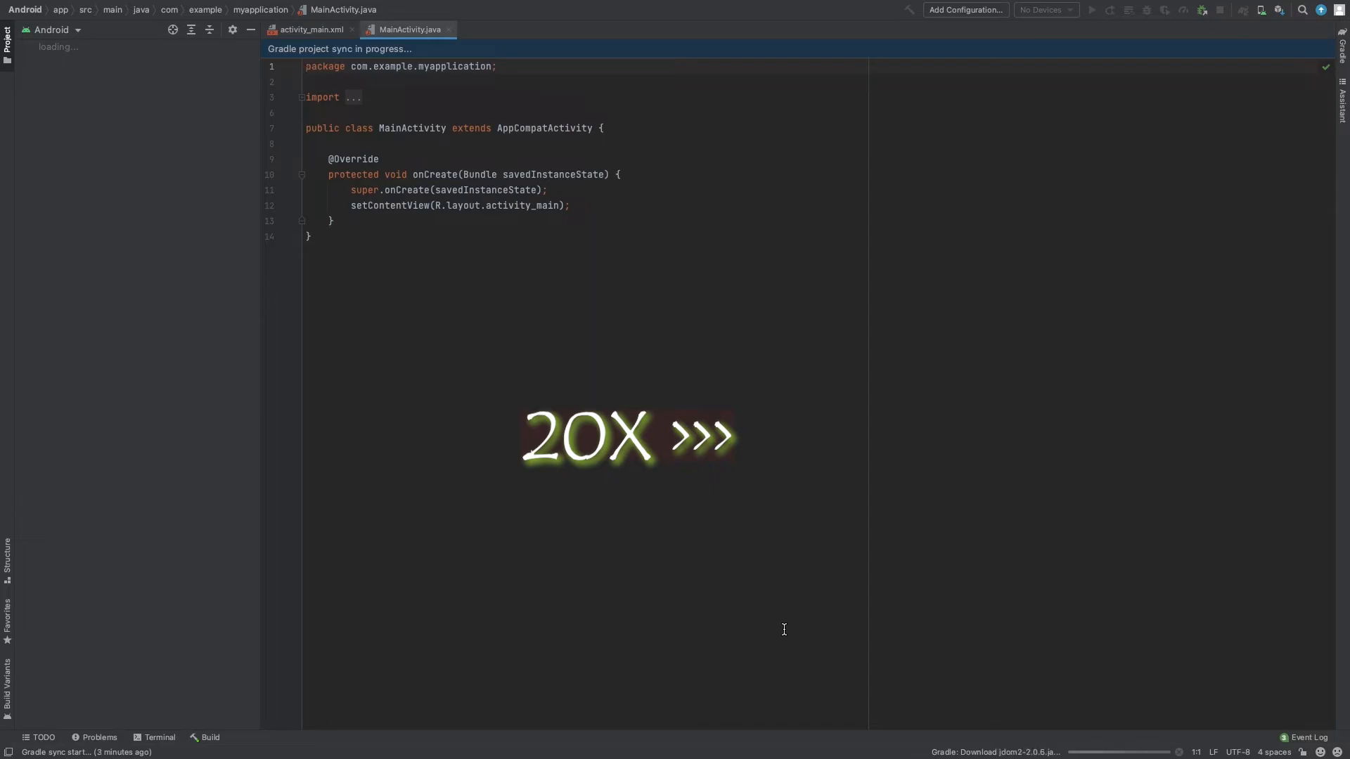
{"action": "left_click", "coordinate": [505, 140]}
{"action": "left_click", "coordinate": [75, 160]}
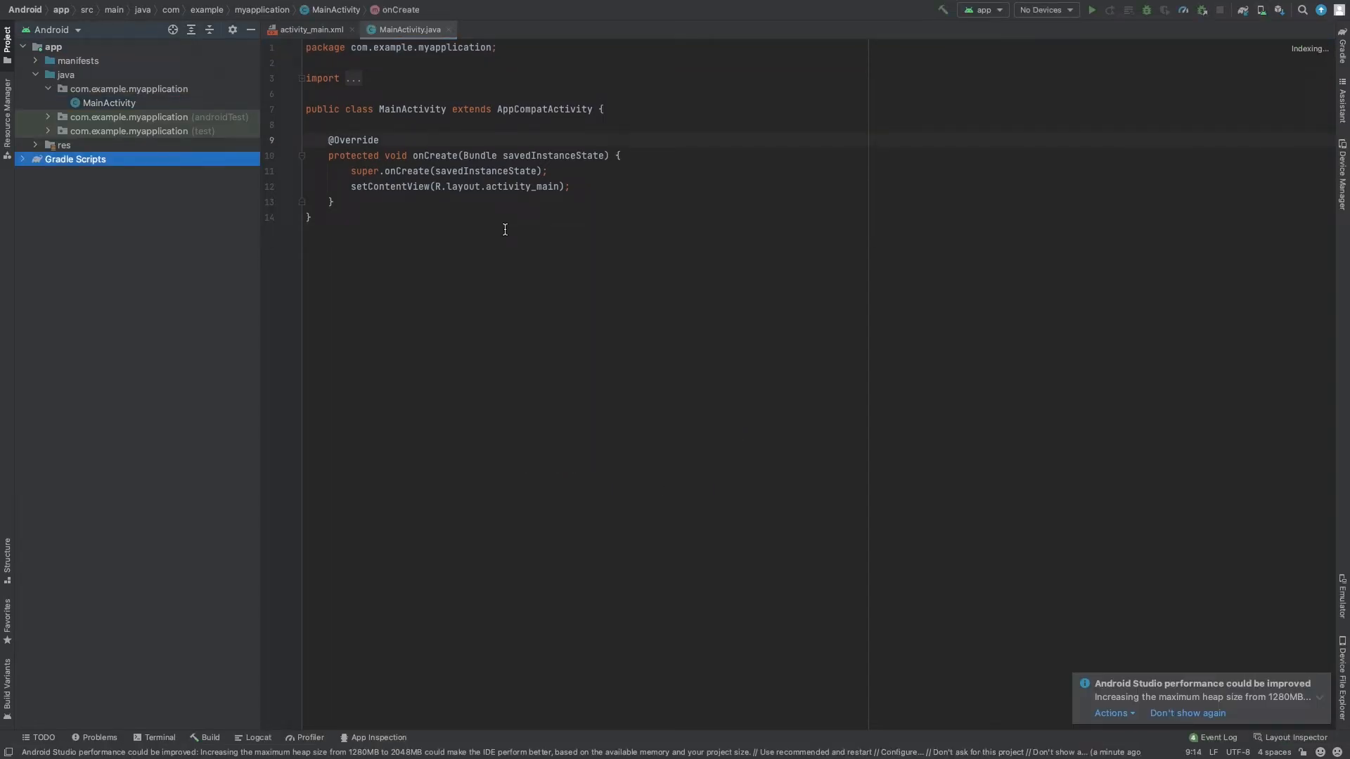
- In the split view of activity_main.xml, widen the code area and show only the Design surface in the preview
{"action": "left_click", "coordinate": [320, 29]}
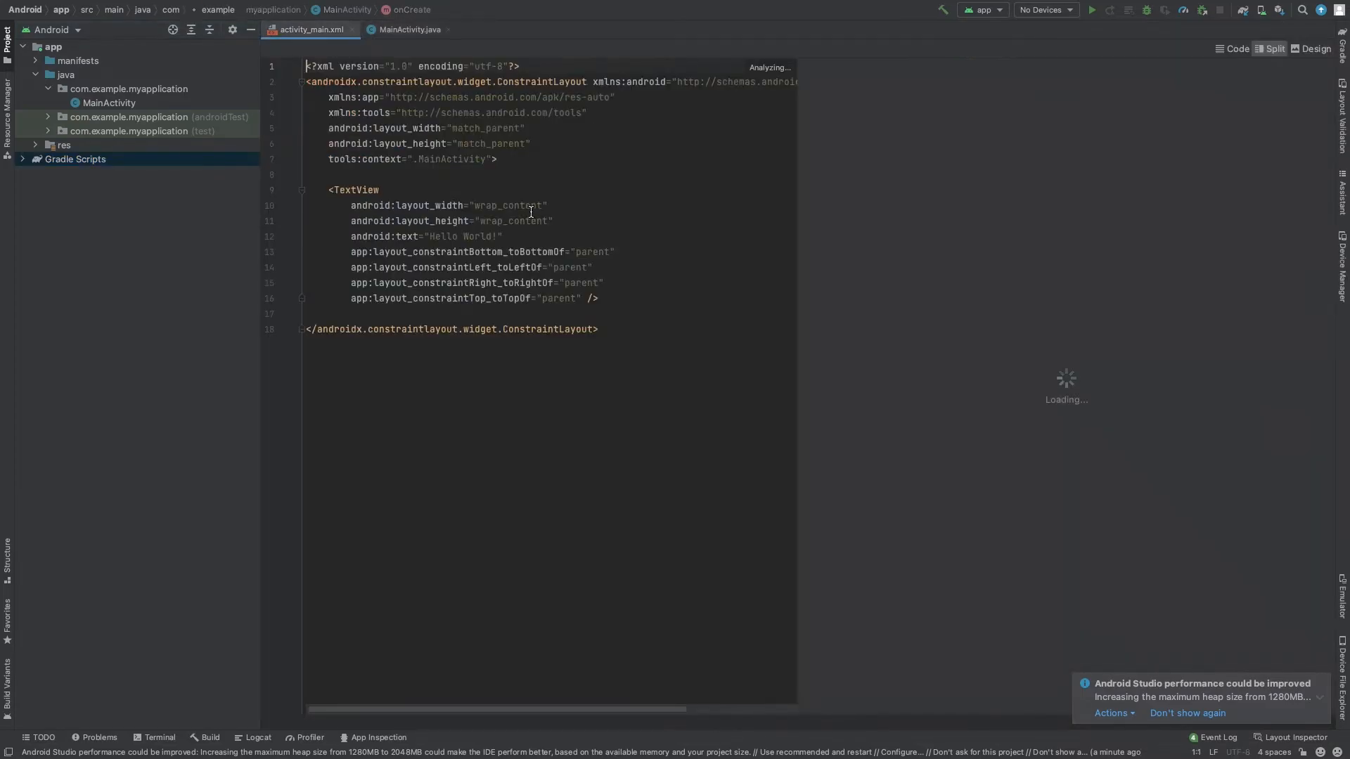
{"action": "left_click", "coordinate": [639, 327]}
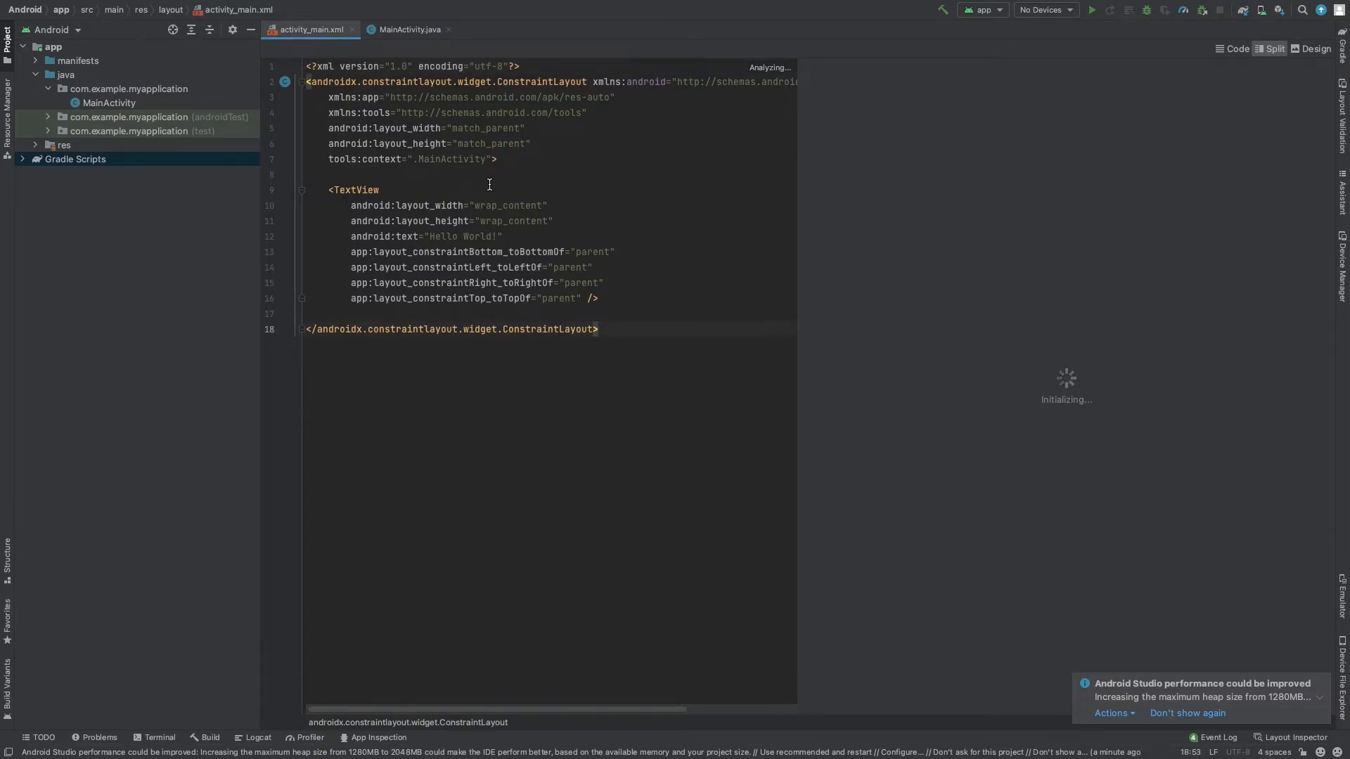
{"action": "left_click_drag", "start_coordinate": [798, 235], "coordinate": [879, 241]}
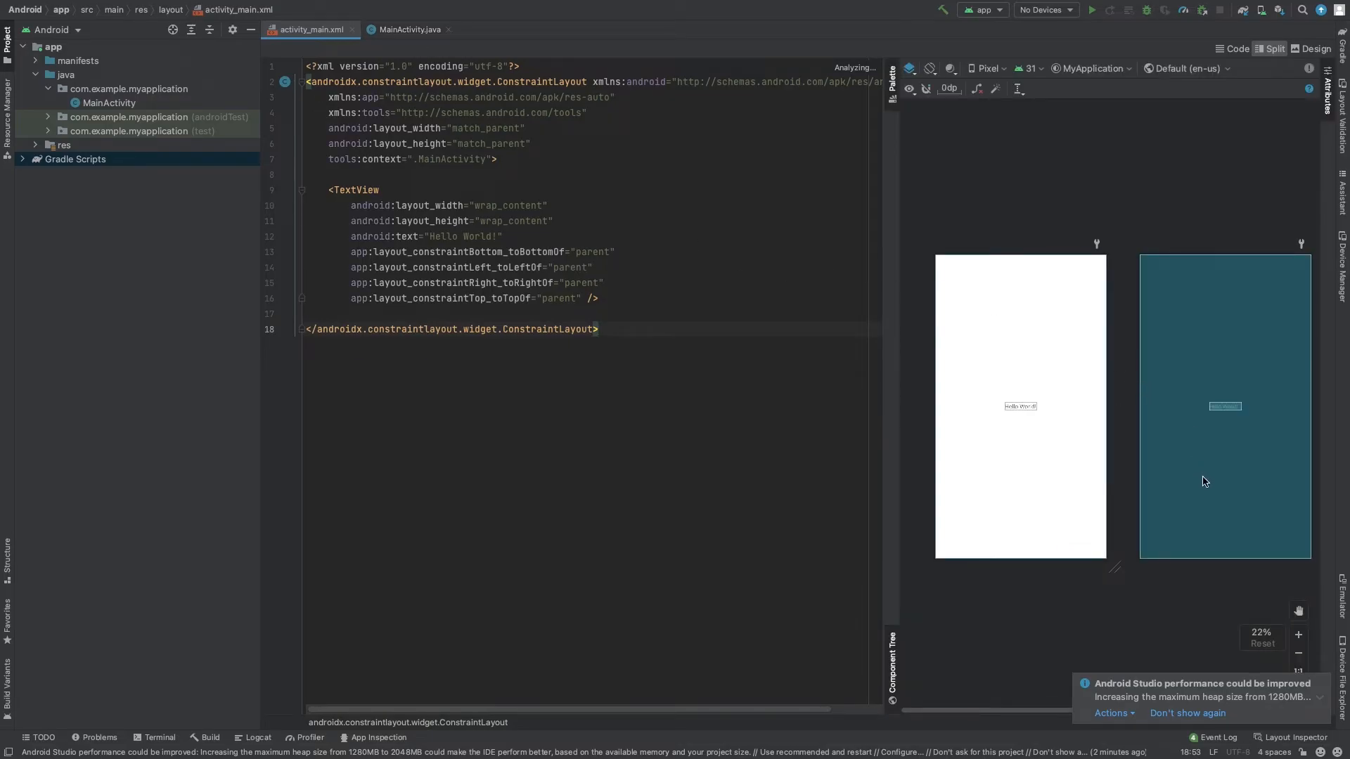
{"action": "left_click", "coordinate": [911, 71]}
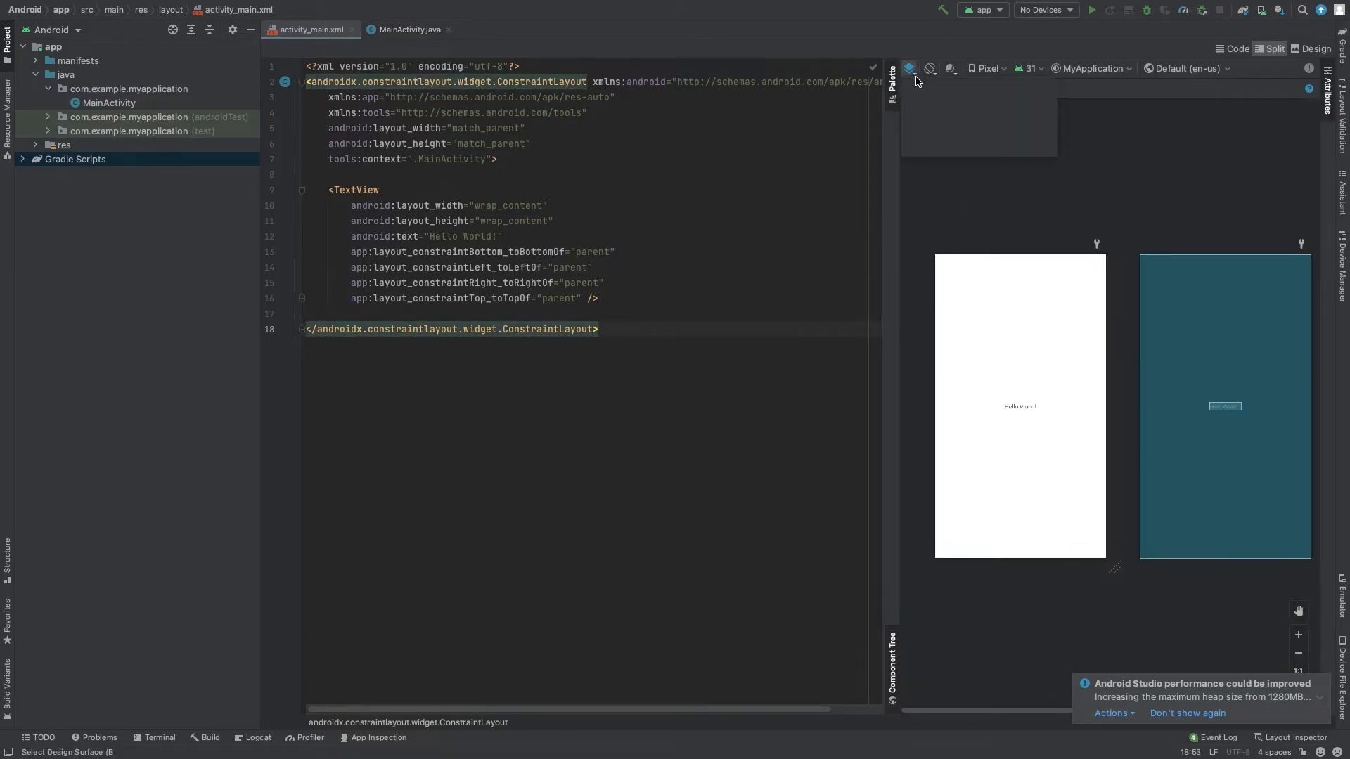
{"action": "left_click", "coordinate": [921, 85]}
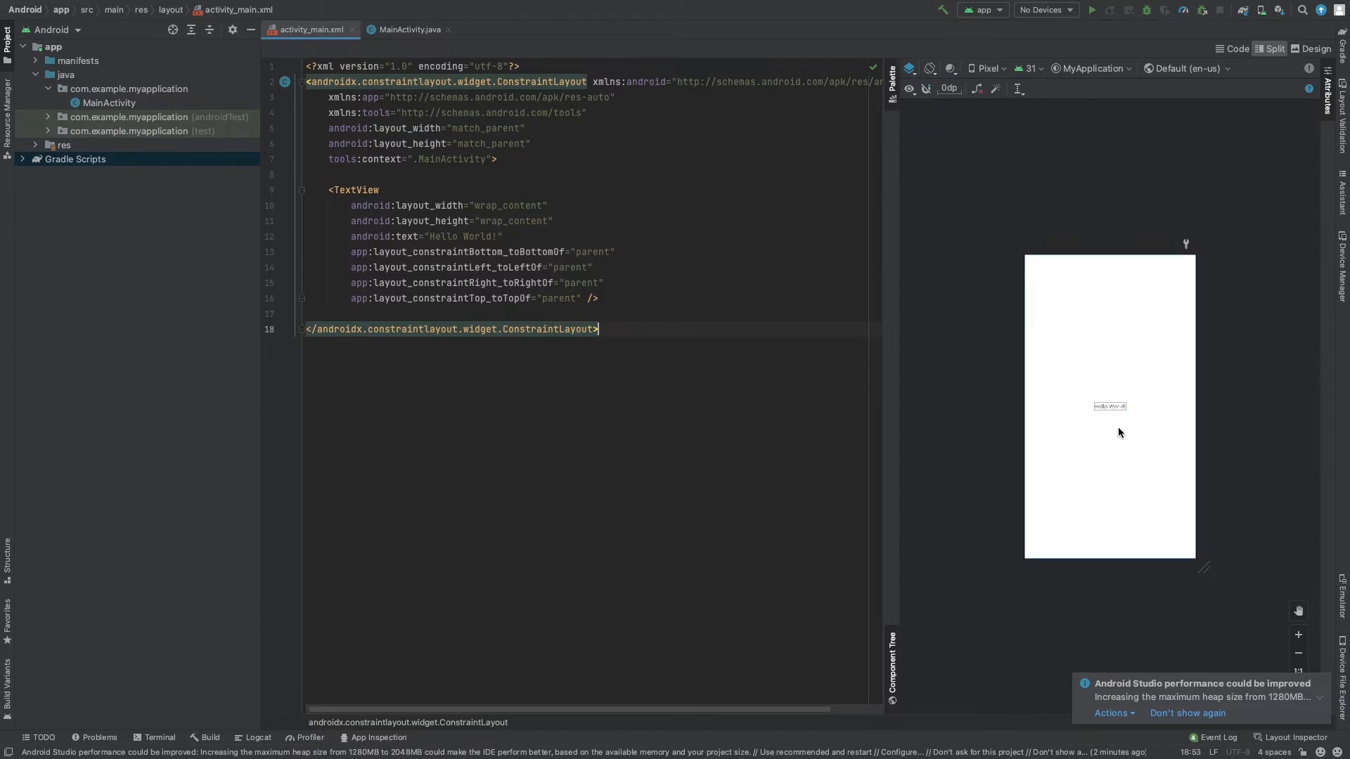
{"action": "left_click", "coordinate": [414, 30]}
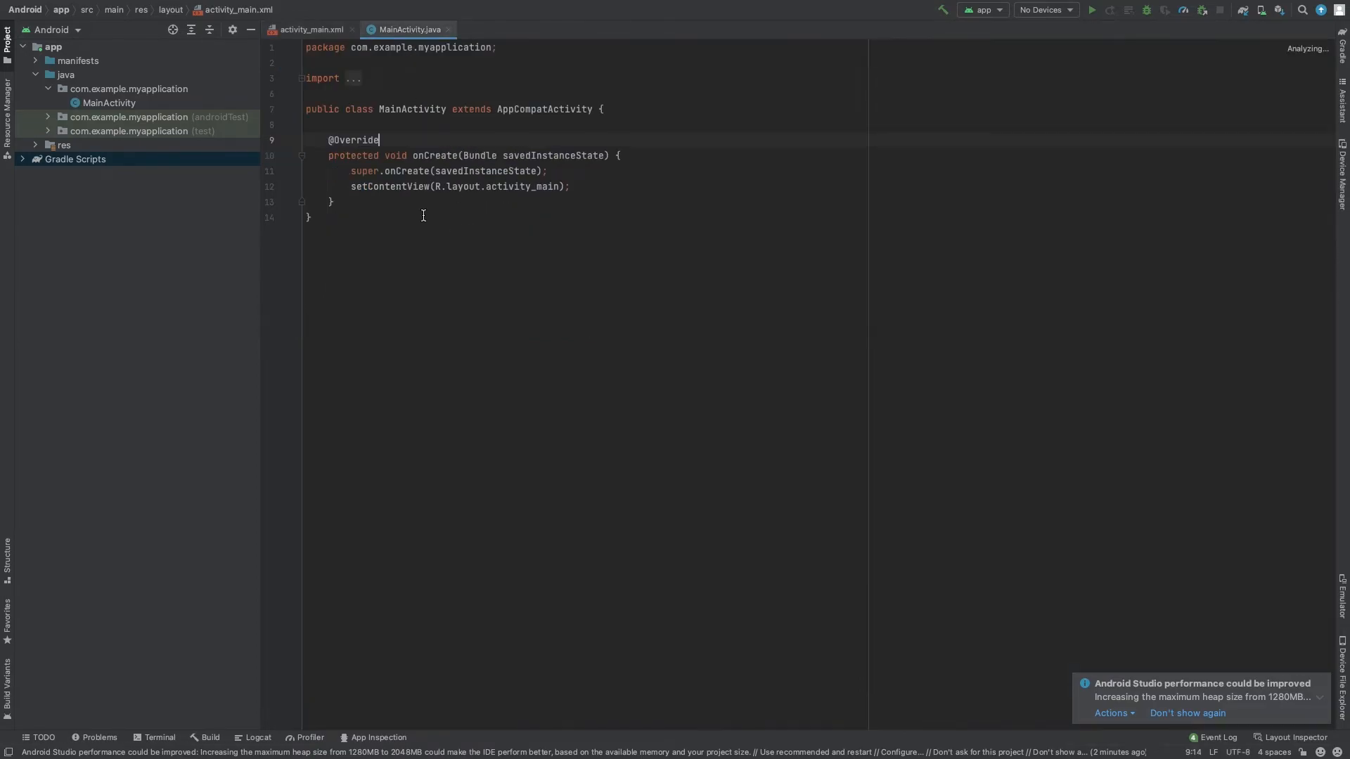
{"action": "left_click", "coordinate": [316, 33]}
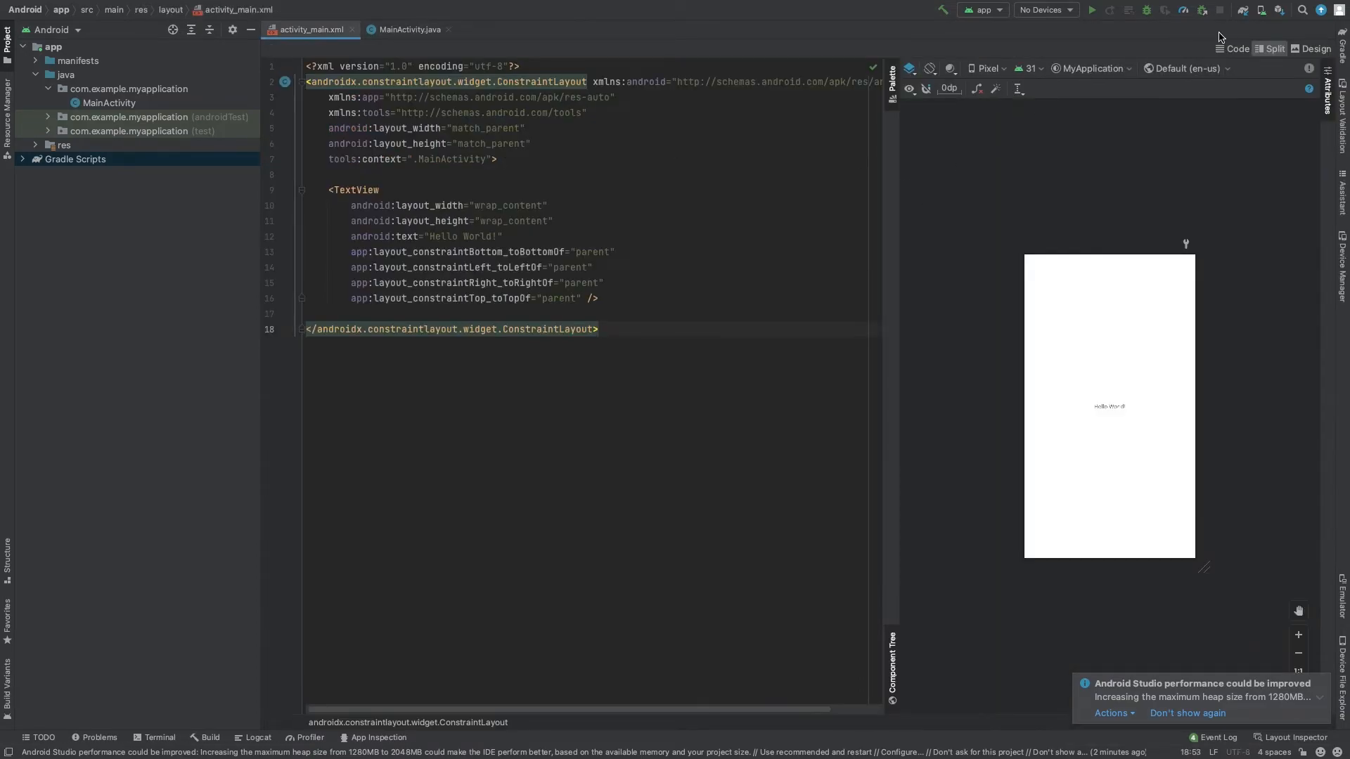
- Start a new virtual device in Device Manager with the Pixel 4 phone as its hardware
{"action": "left_click", "coordinate": [1261, 11]}
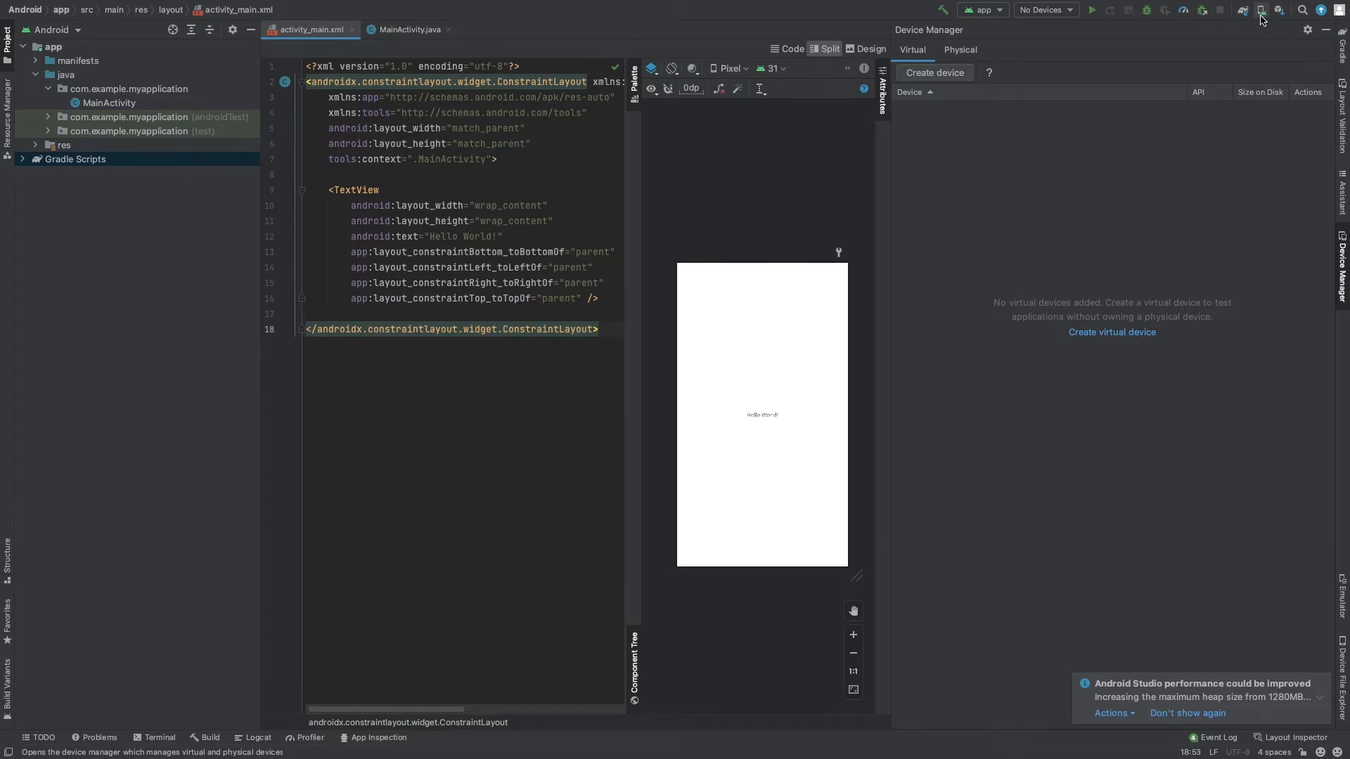
{"action": "left_click", "coordinate": [1102, 339]}
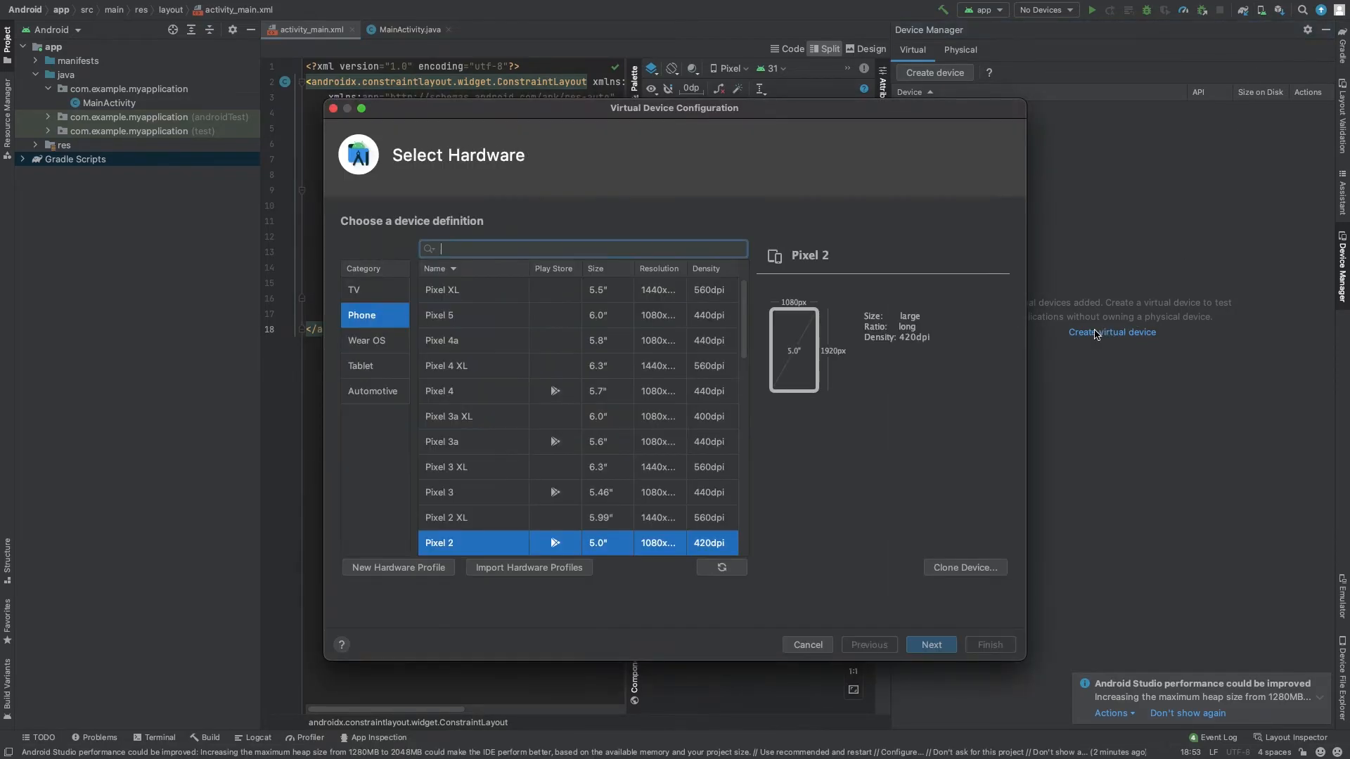
{"action": "left_click", "coordinate": [478, 398]}
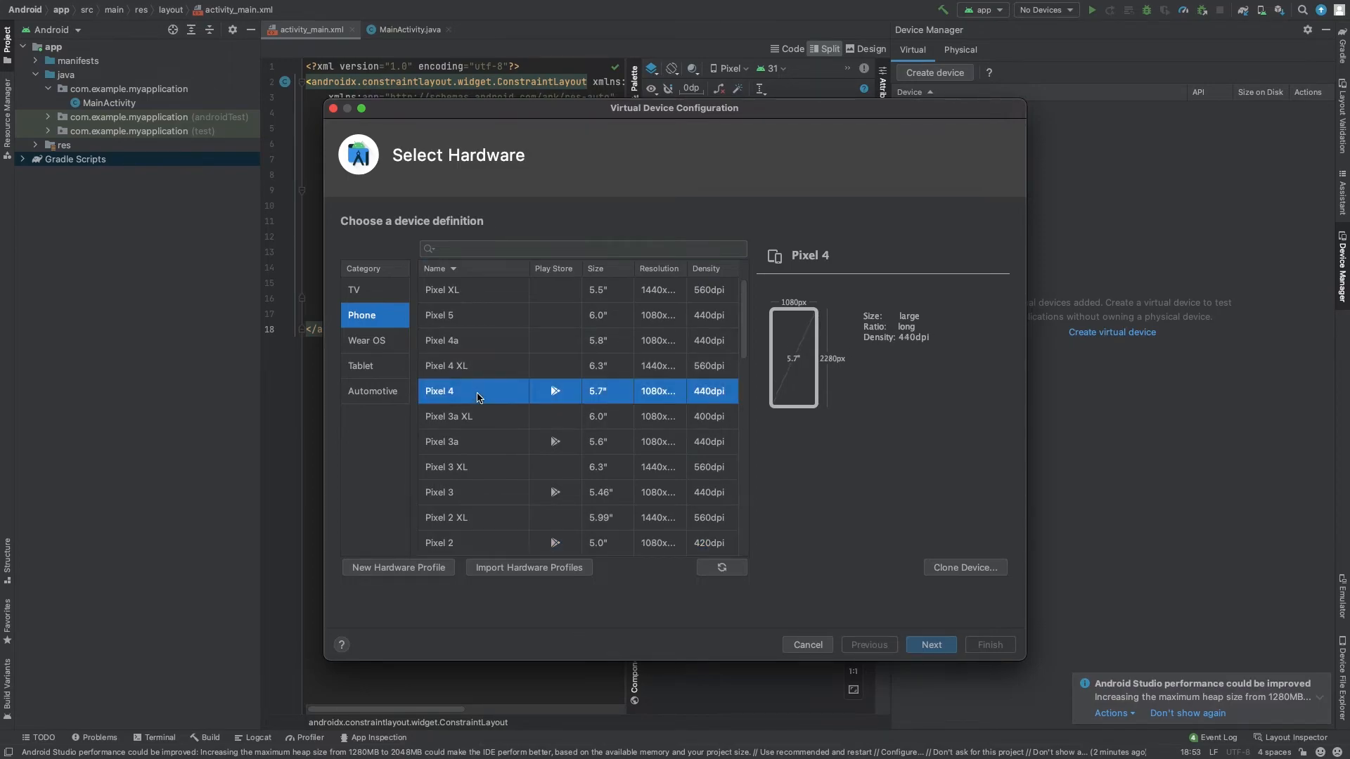
{"action": "left_click", "coordinate": [931, 645]}
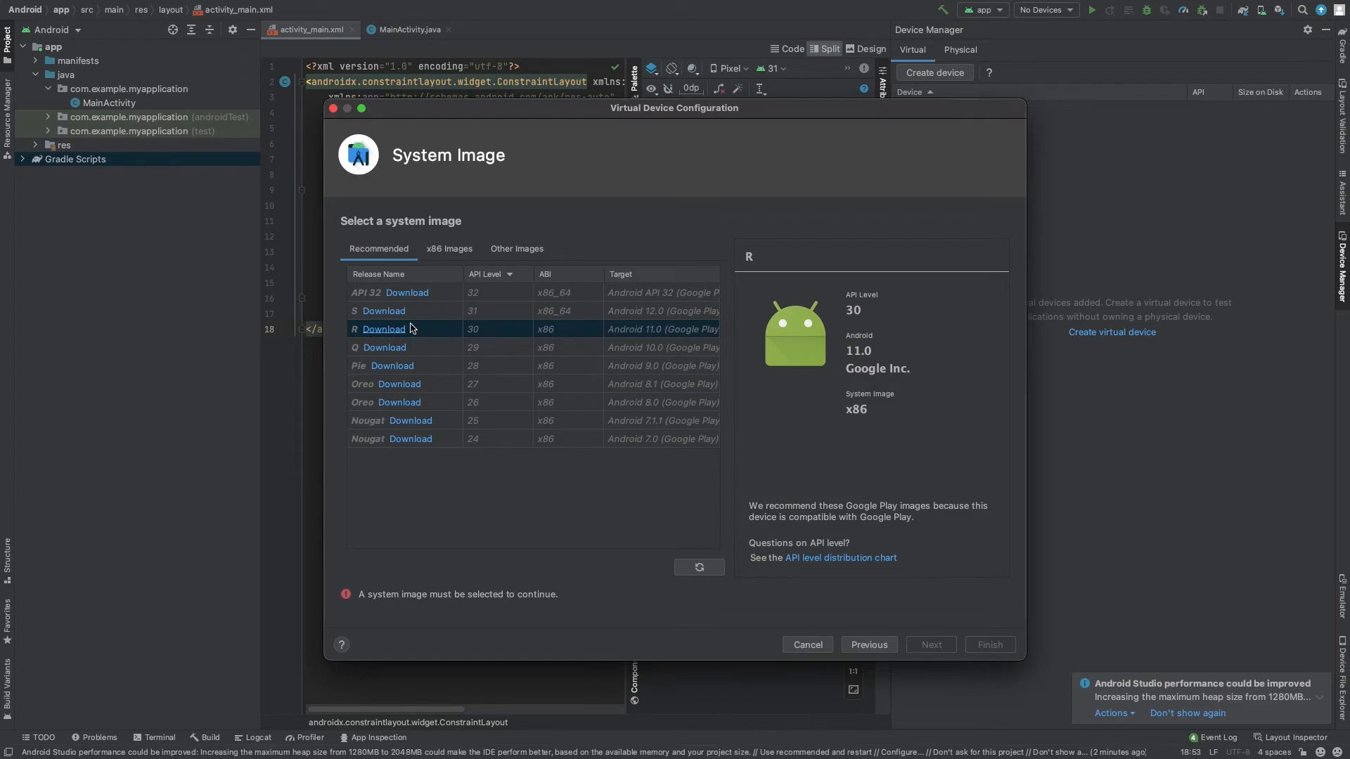
- Download and install the S system image (API 31, Android 12.0, x86_64), accepting its license agreement
{"action": "left_click", "coordinate": [382, 312]}
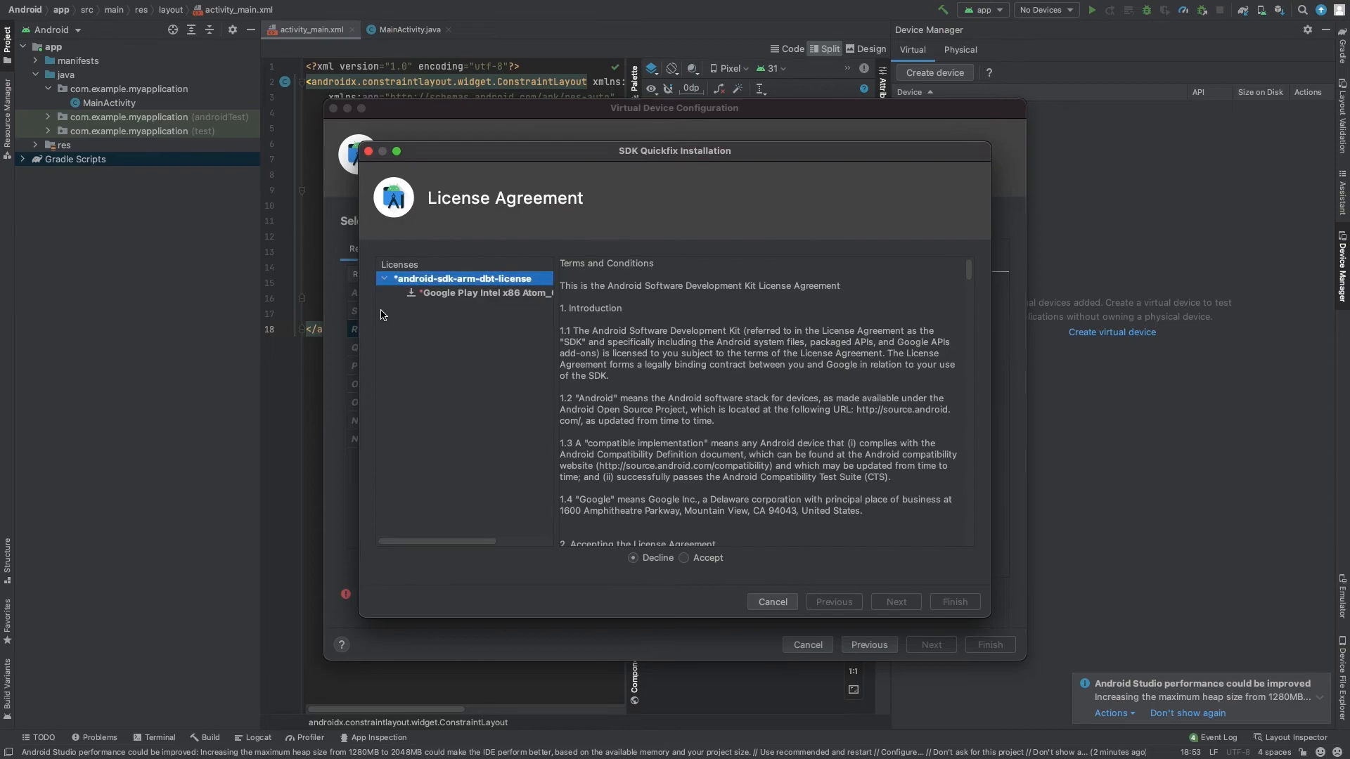
{"action": "left_click", "coordinate": [709, 559]}
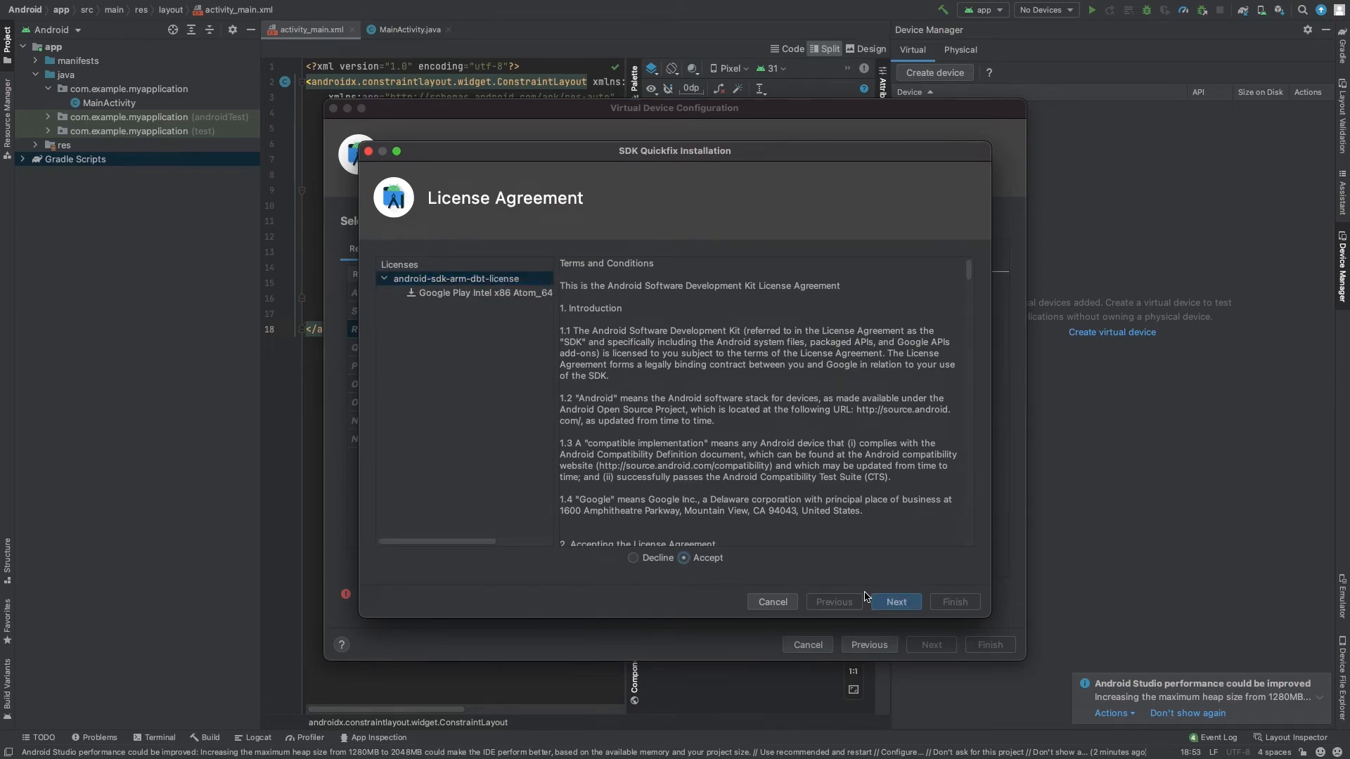
{"action": "left_click", "coordinate": [887, 602]}
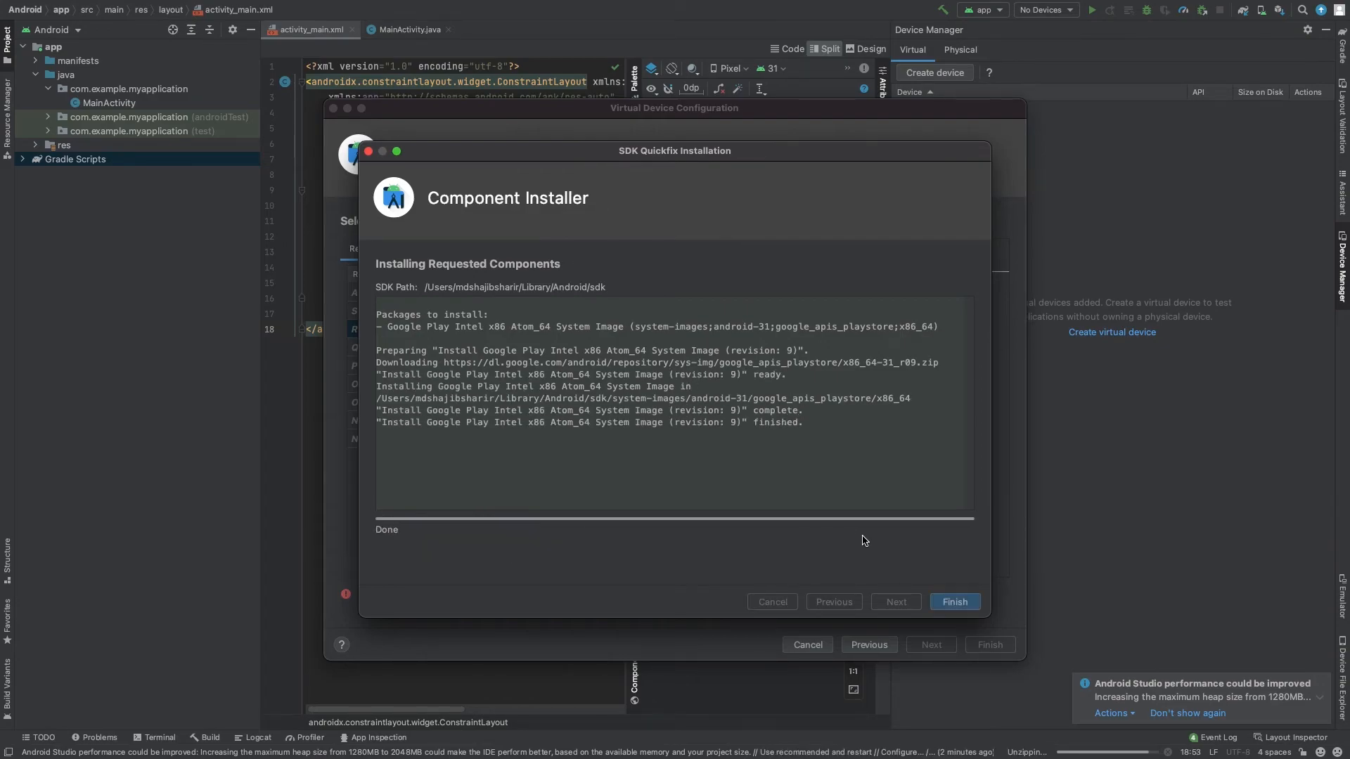
{"action": "left_click", "coordinate": [954, 601]}
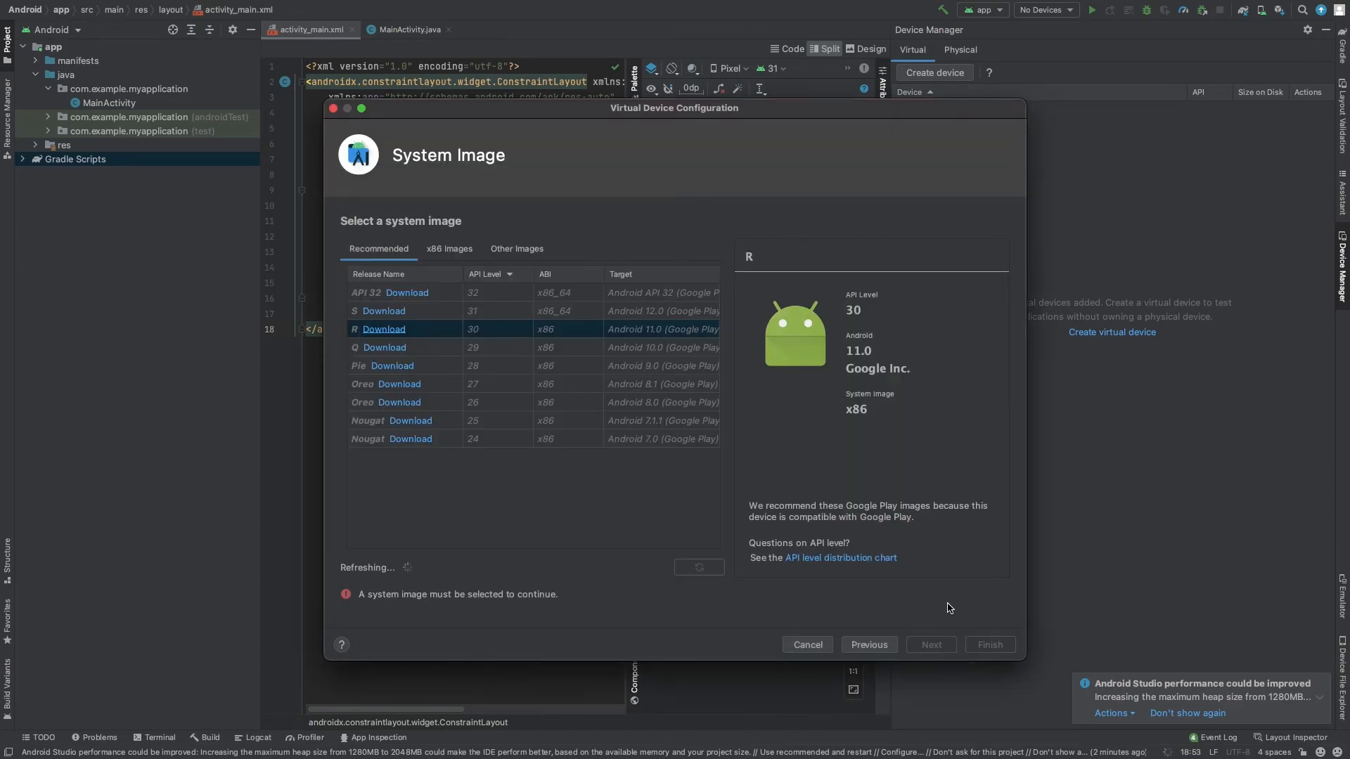
- Finish creating the Pixel 4 virtual device with the S system image and close Device Manager
{"action": "left_click", "coordinate": [410, 312]}
{"action": "left_click", "coordinate": [909, 642]}
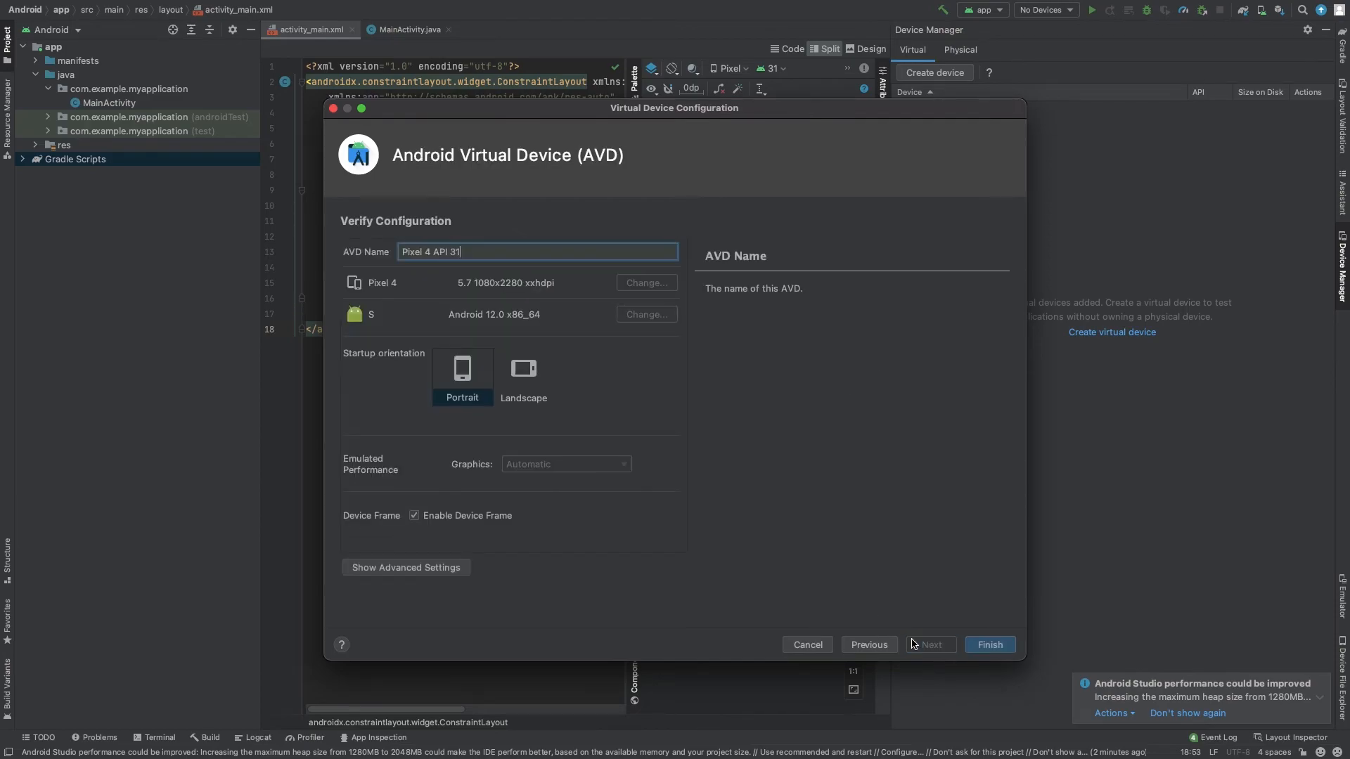
{"action": "left_click", "coordinate": [984, 644]}
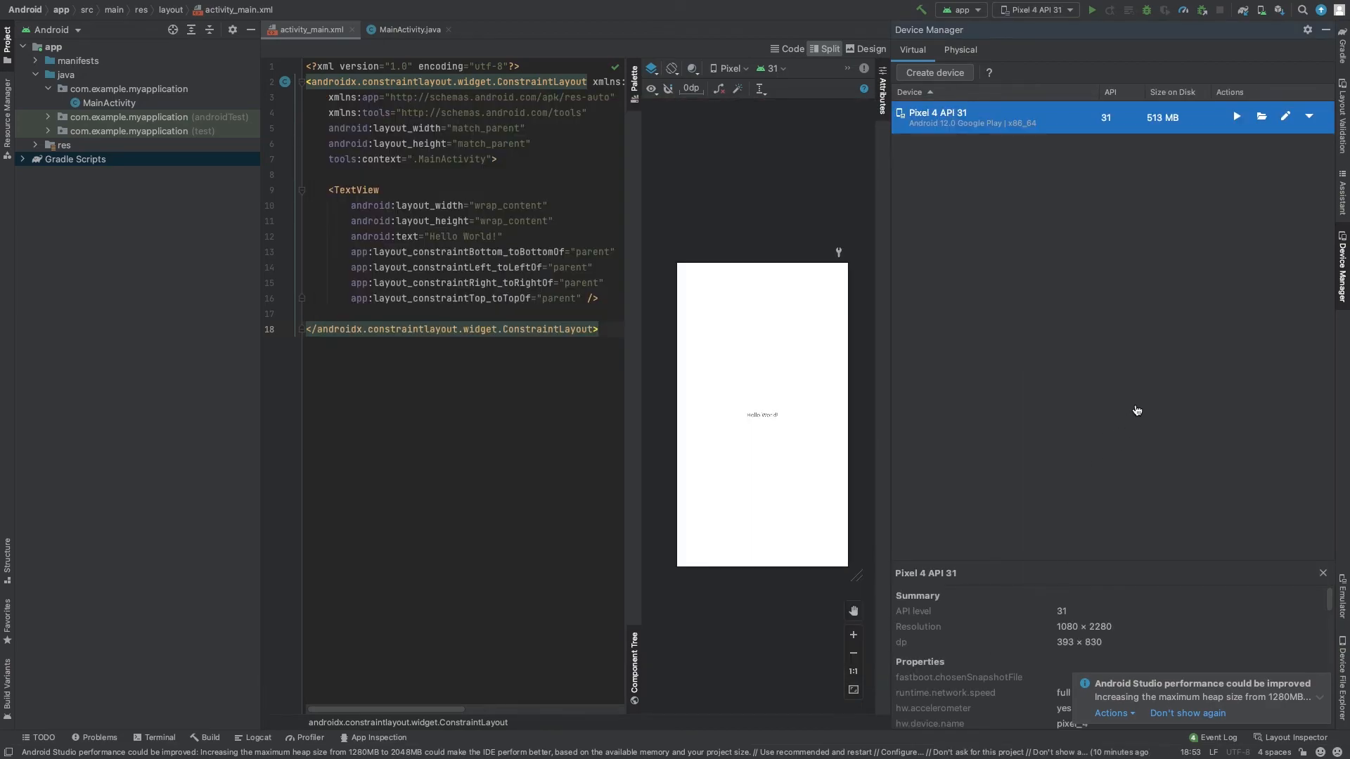
{"action": "left_click", "coordinate": [1342, 267]}
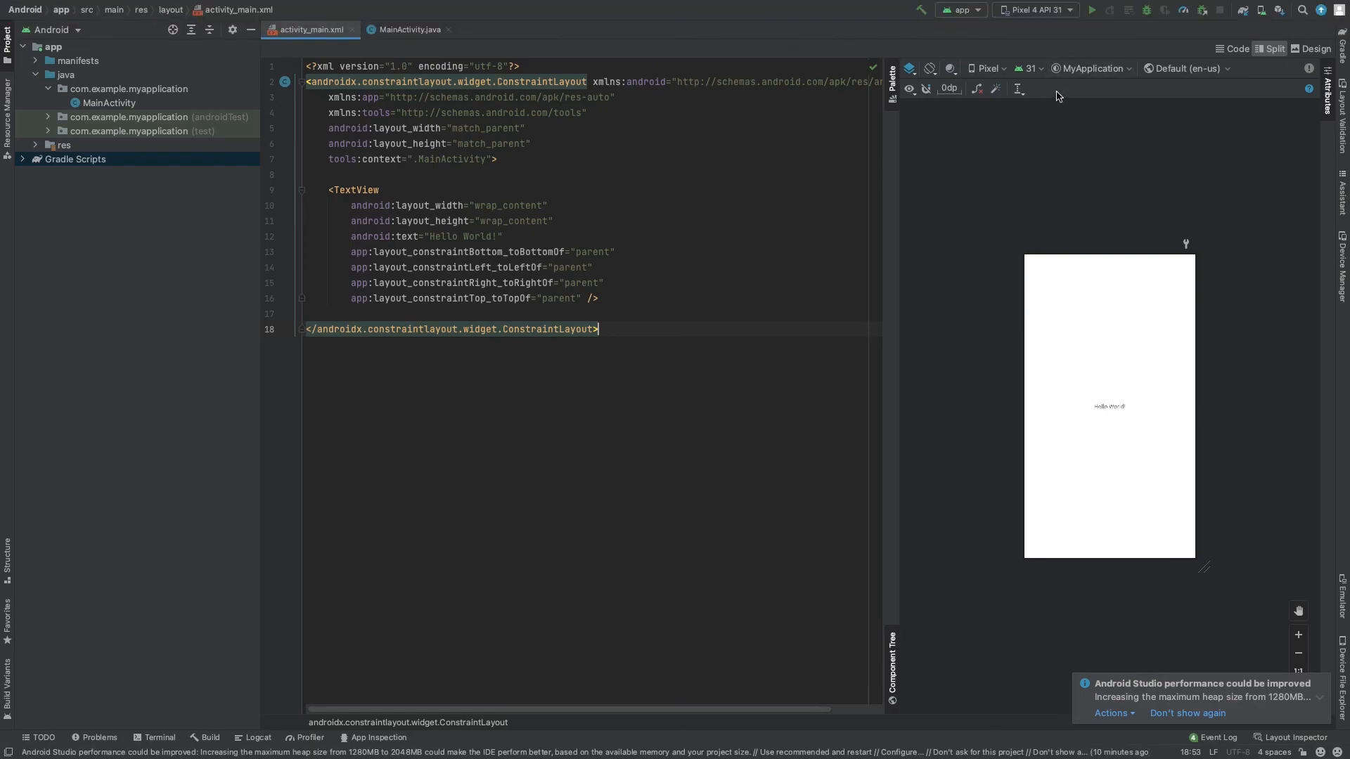
- Run the app on the Pixel 4 API 31 device and decline saving the emulator state for quick boot
{"action": "left_click", "coordinate": [1069, 14]}
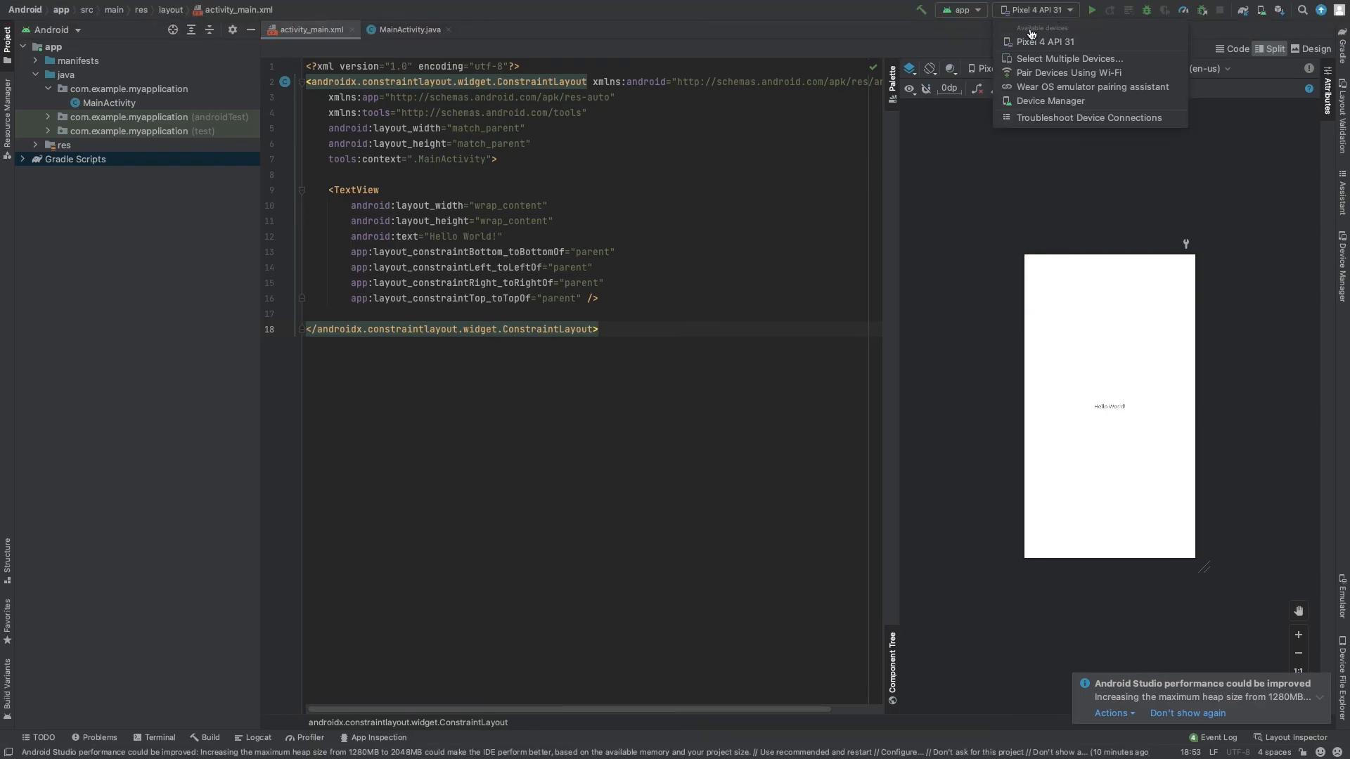
{"action": "left_click", "coordinate": [1094, 42]}
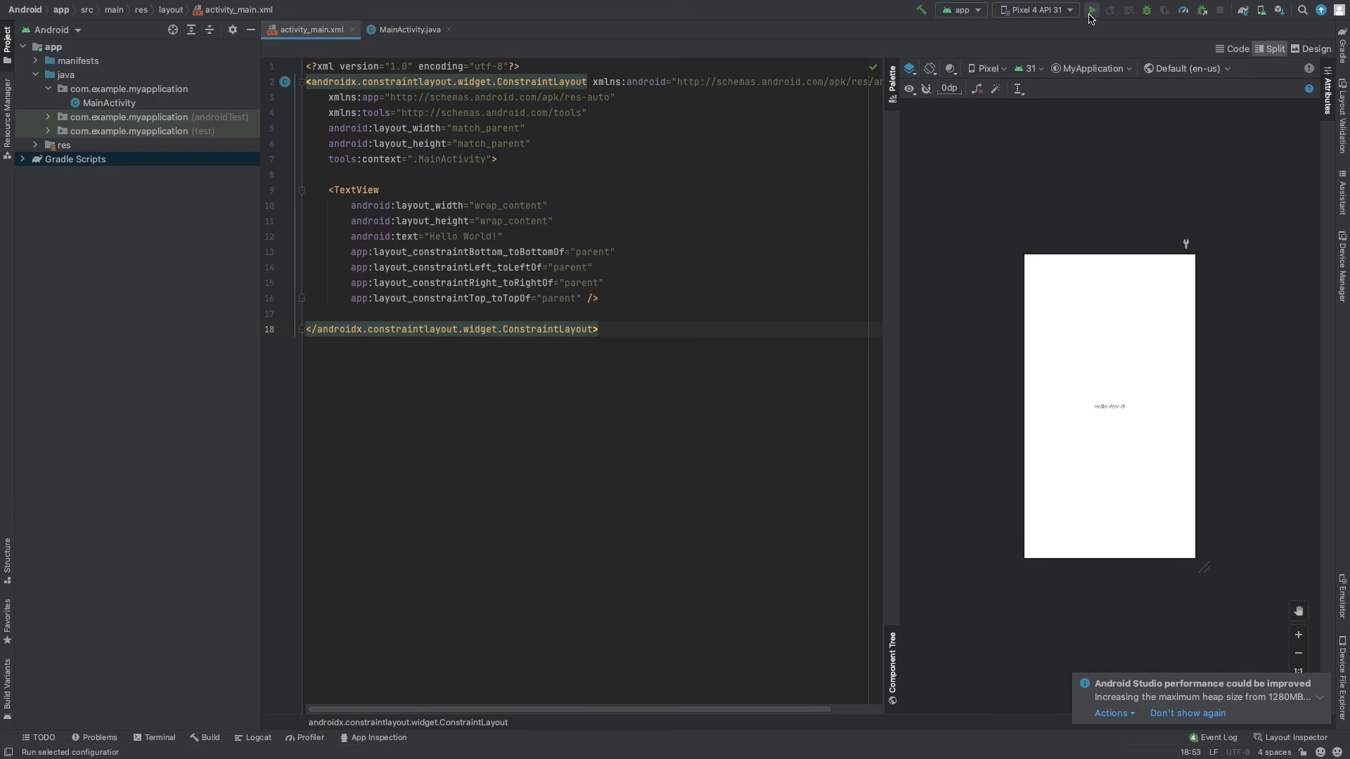
{"action": "left_click", "coordinate": [1090, 15]}
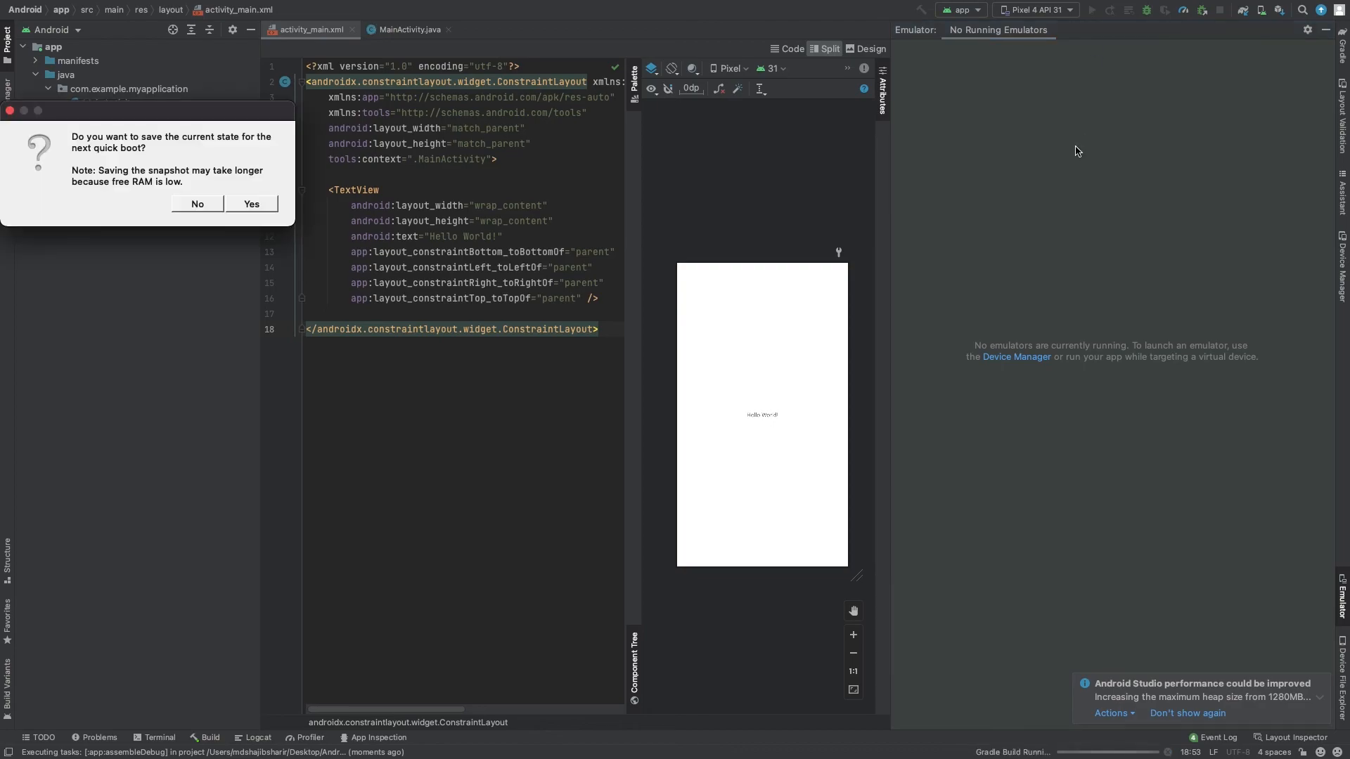
{"action": "left_click", "coordinate": [174, 204]}
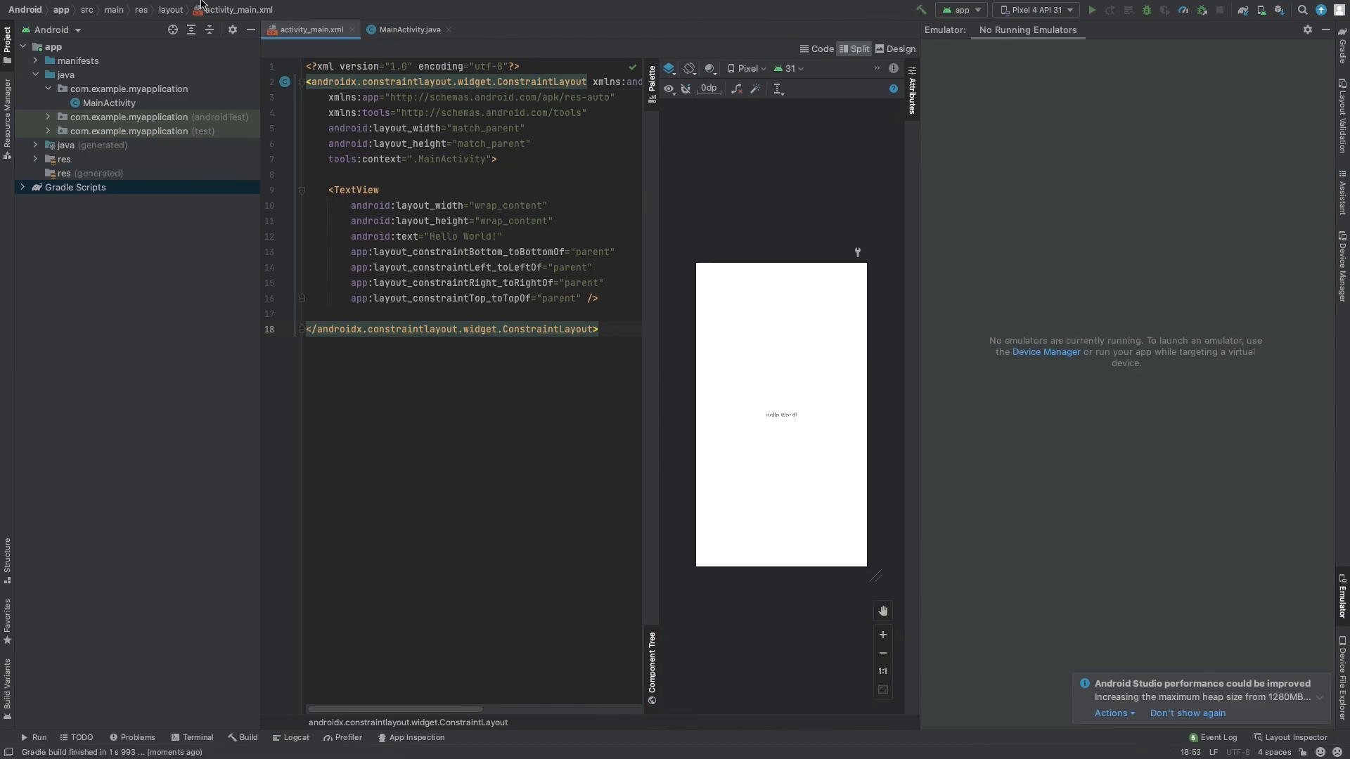
- Exit full screen and apply the recommended 2048MB maximum heap size with a restart
{"action": "left_click", "coordinate": [37, 26]}
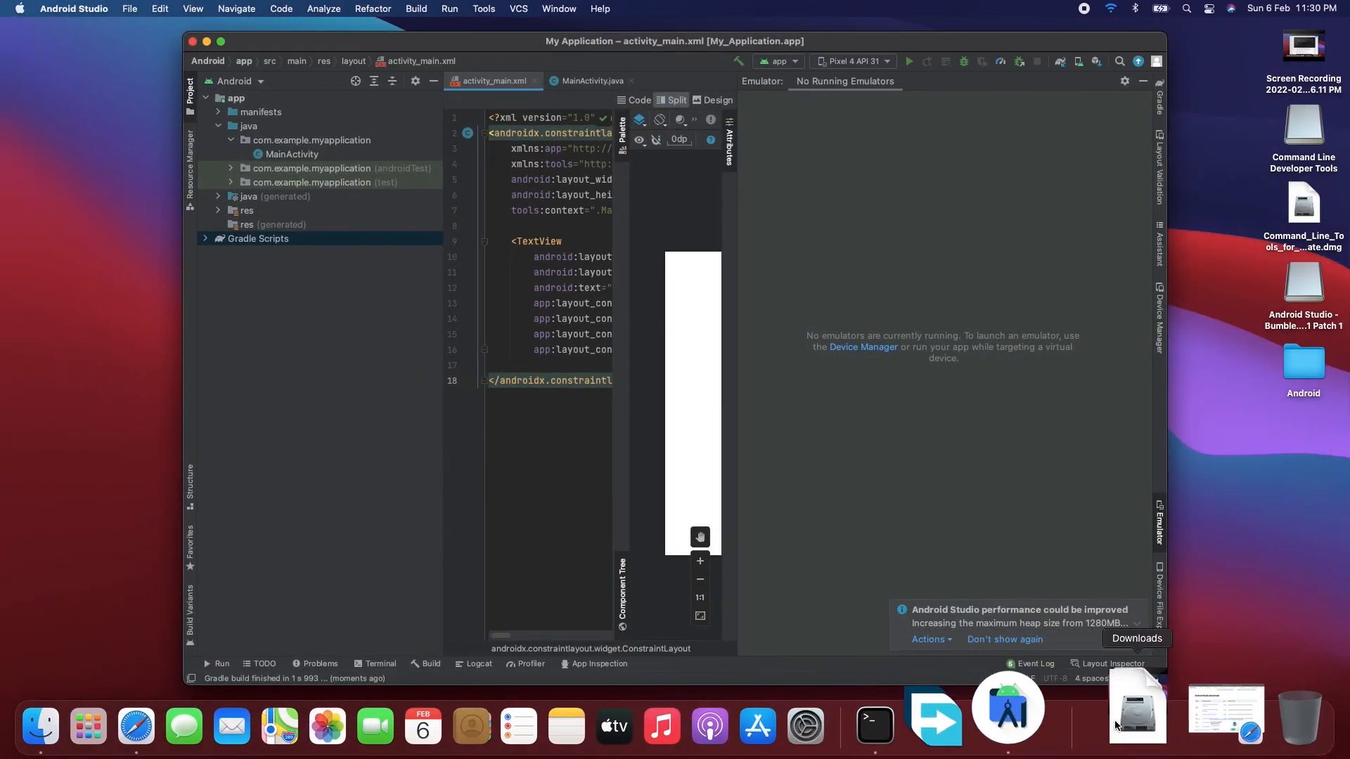
{"action": "left_click", "coordinate": [930, 639]}
{"action": "left_click", "coordinate": [962, 655]}
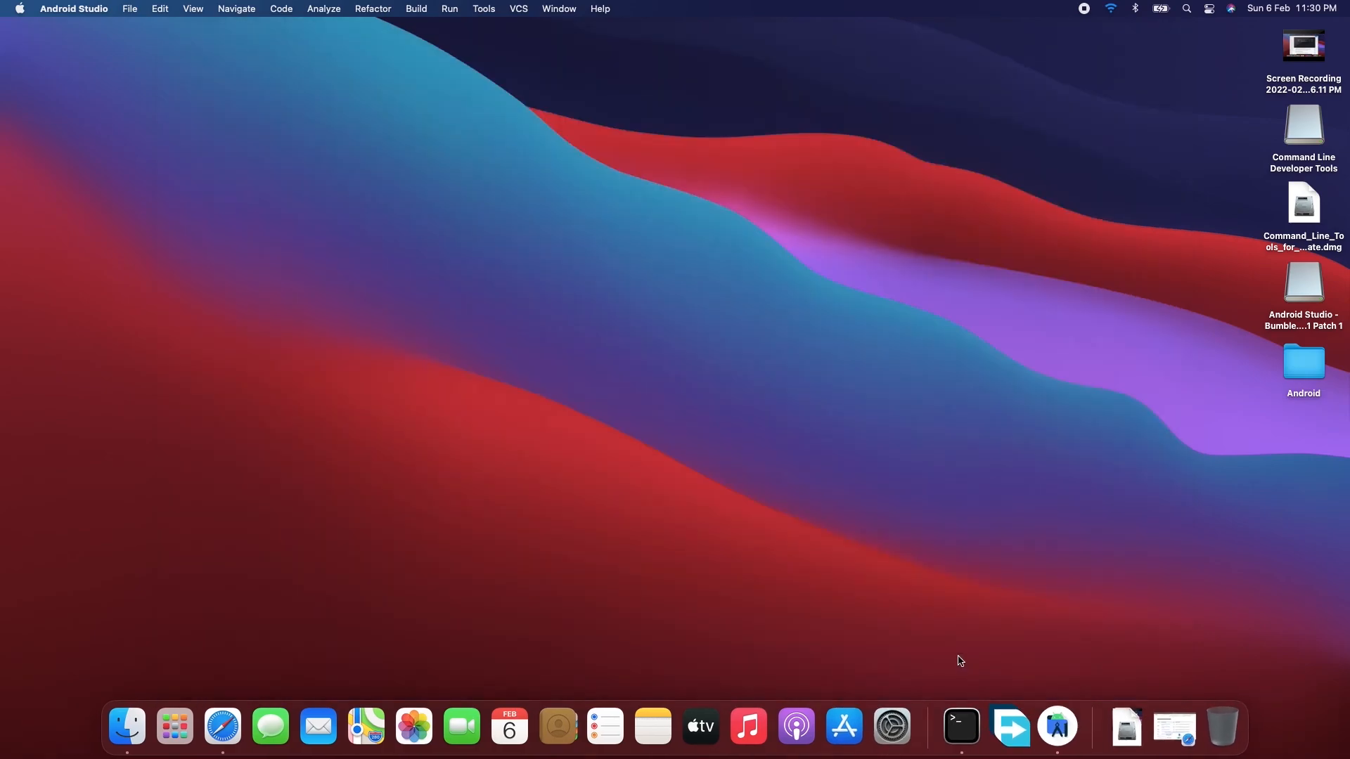